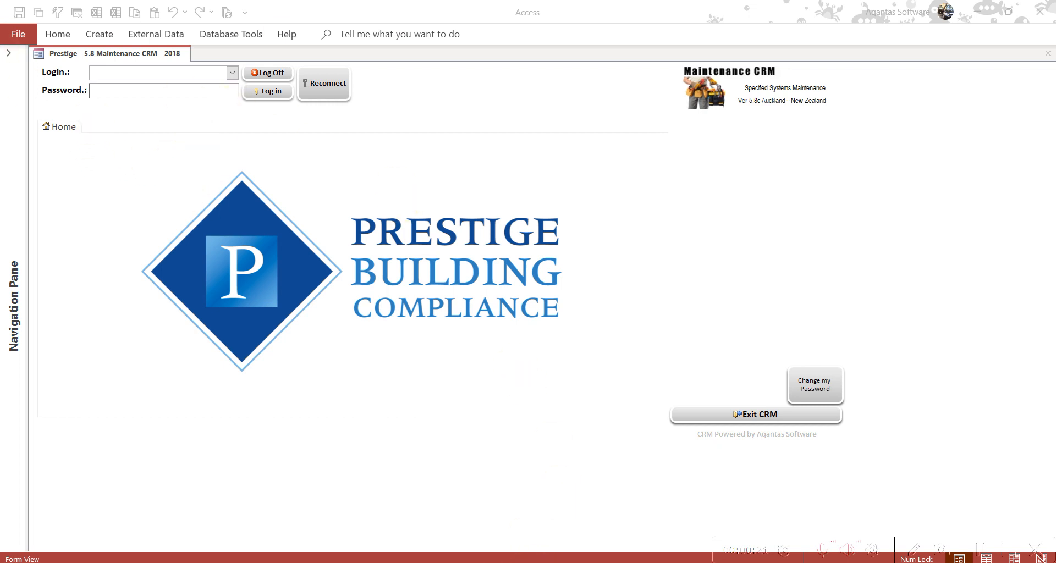
Copy every PDF quote attachment in the Sample Quotes email, then minimise Outlook
click(454, 562)
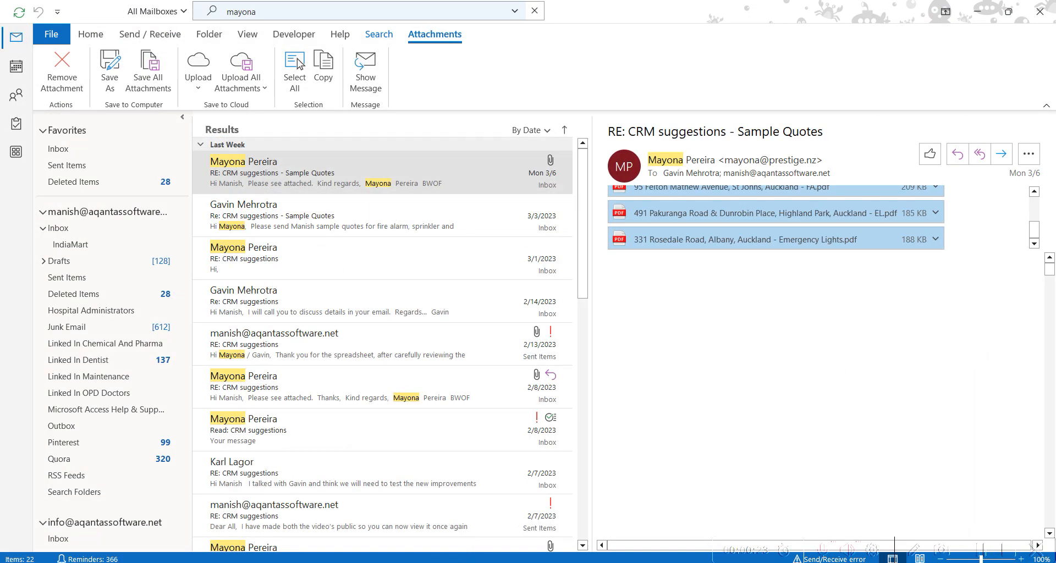
click(818, 248)
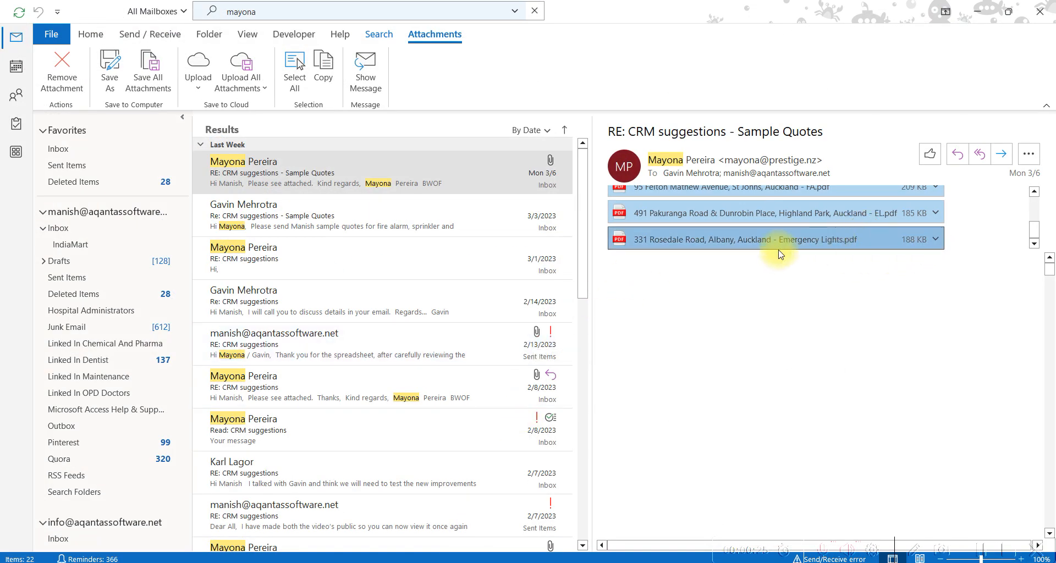
drag(1047, 195, 1054, 159)
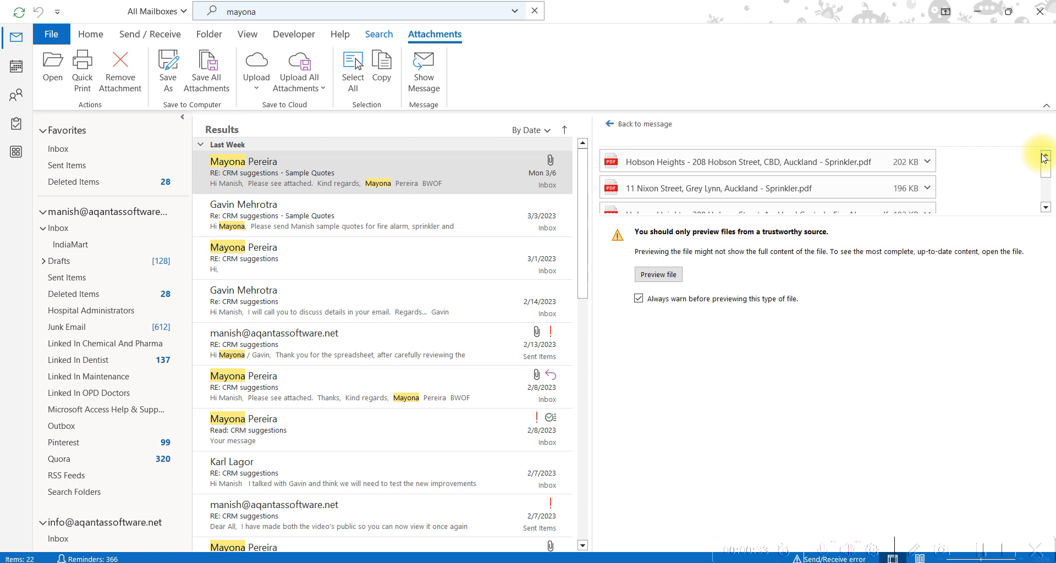
right_click(853, 161)
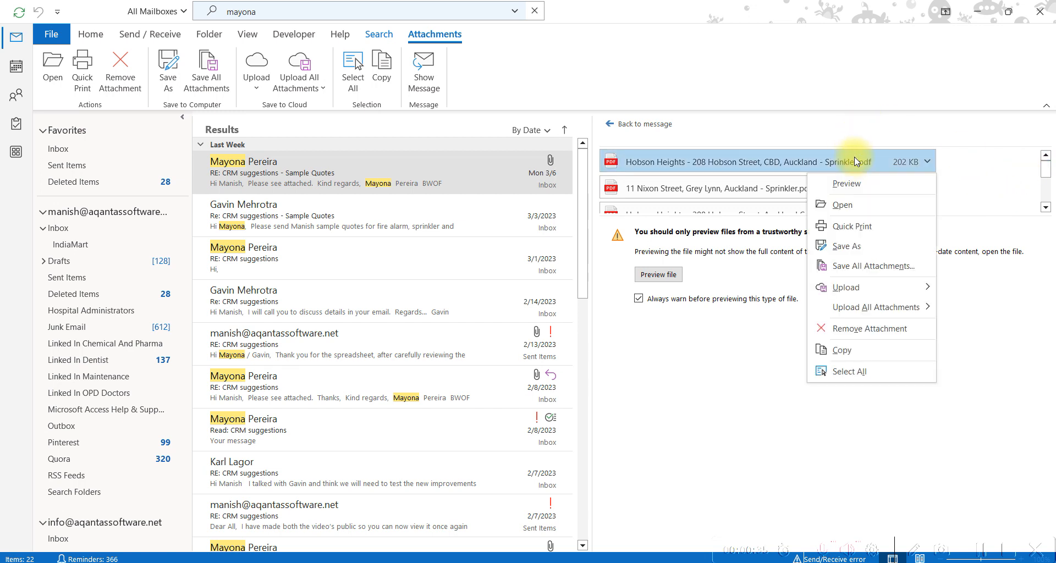
click(872, 368)
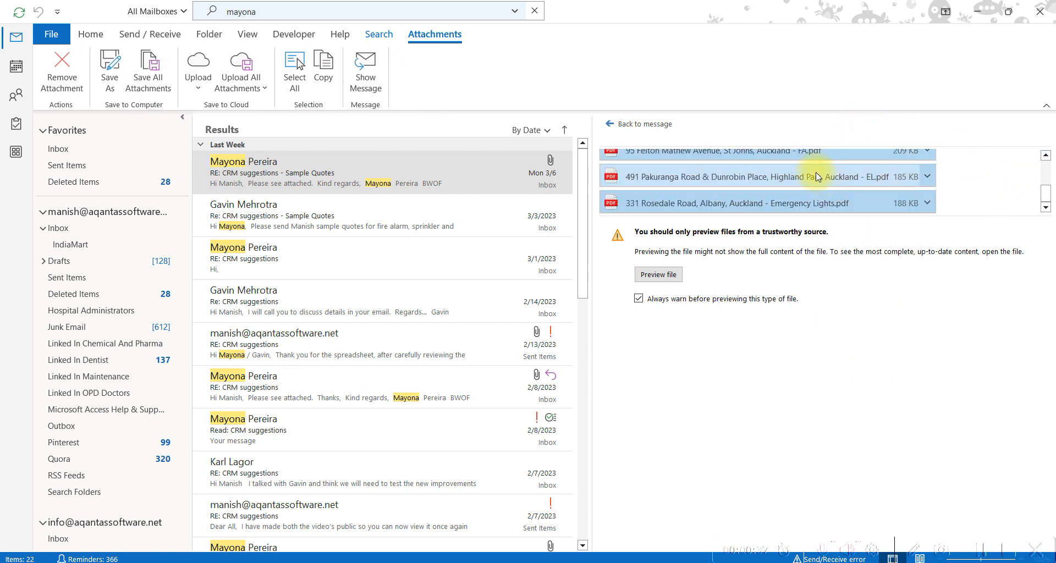
right_click(817, 175)
click(850, 302)
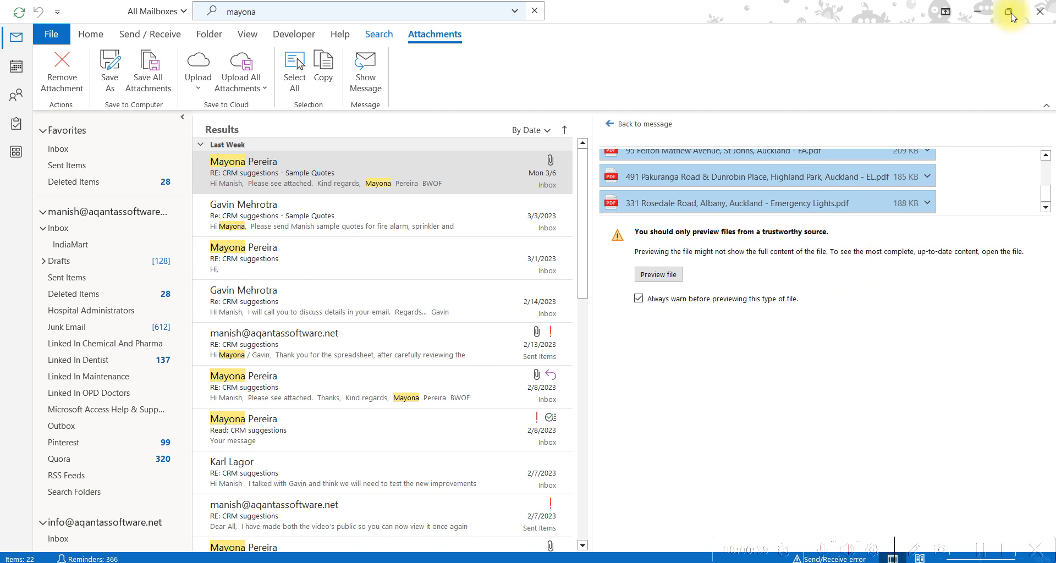
click(982, 17)
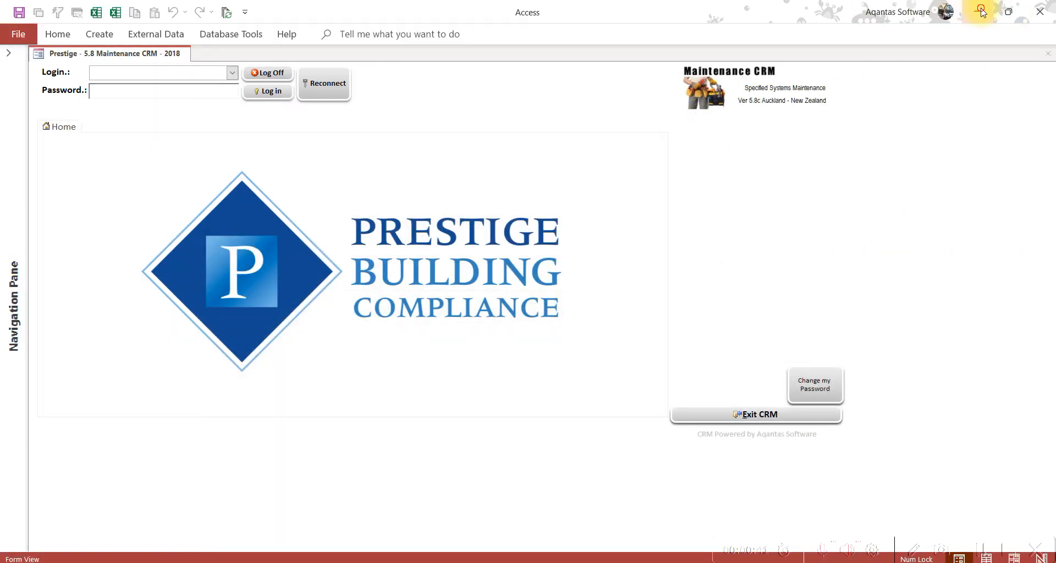
Paste the six copied quote PDFs into the desktop IQP Incoming Quotes folder, then close it
click(984, 8)
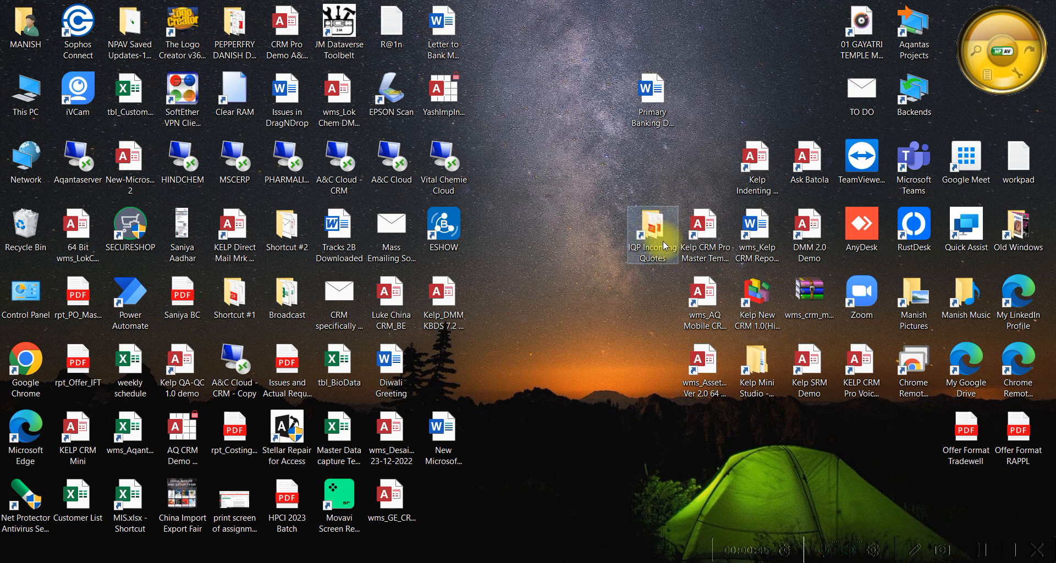
click(598, 238)
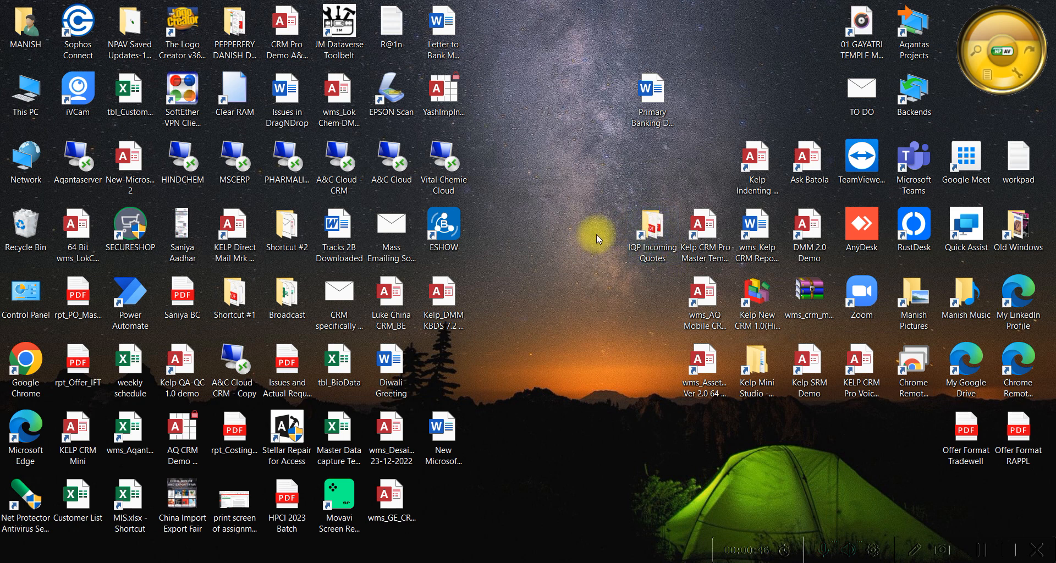
click(659, 234)
double_click(659, 234)
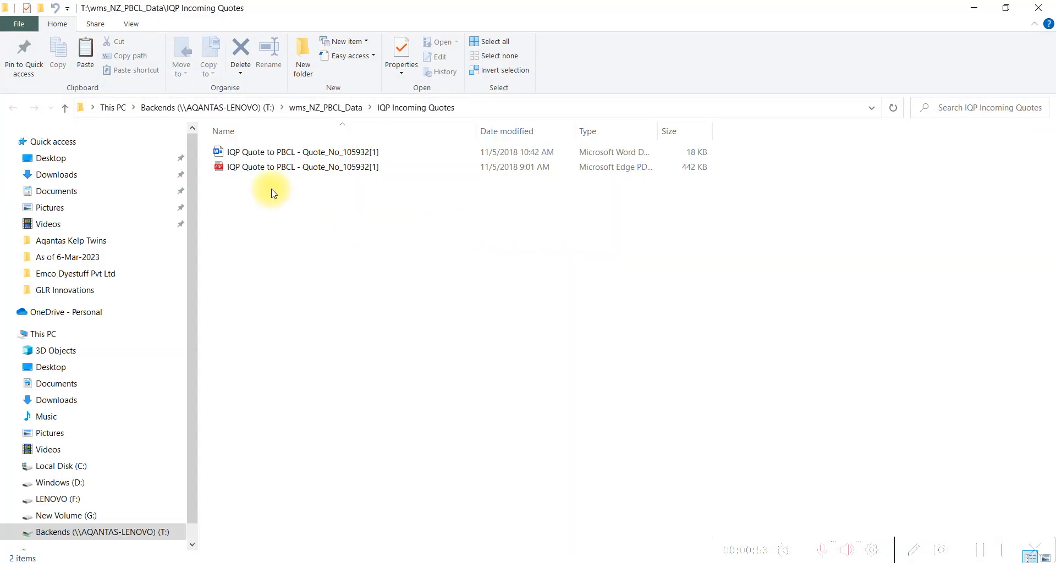
right_click(271, 193)
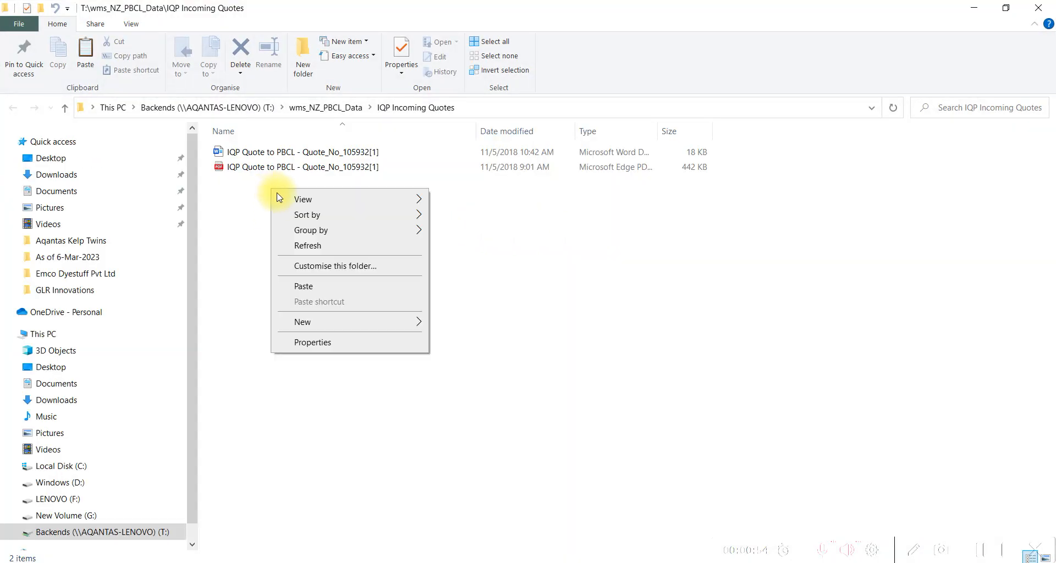
click(317, 288)
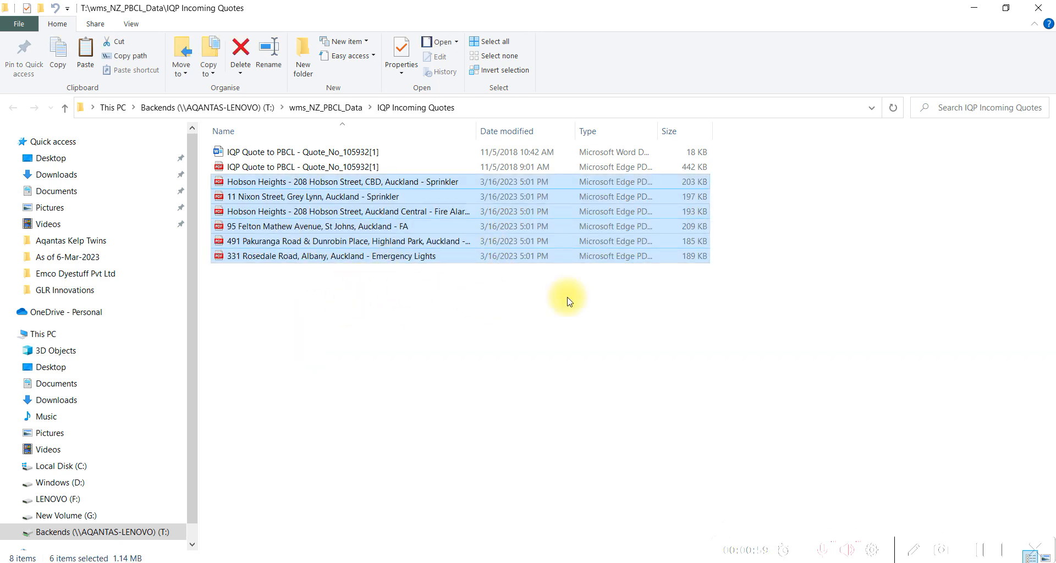
click(1039, 8)
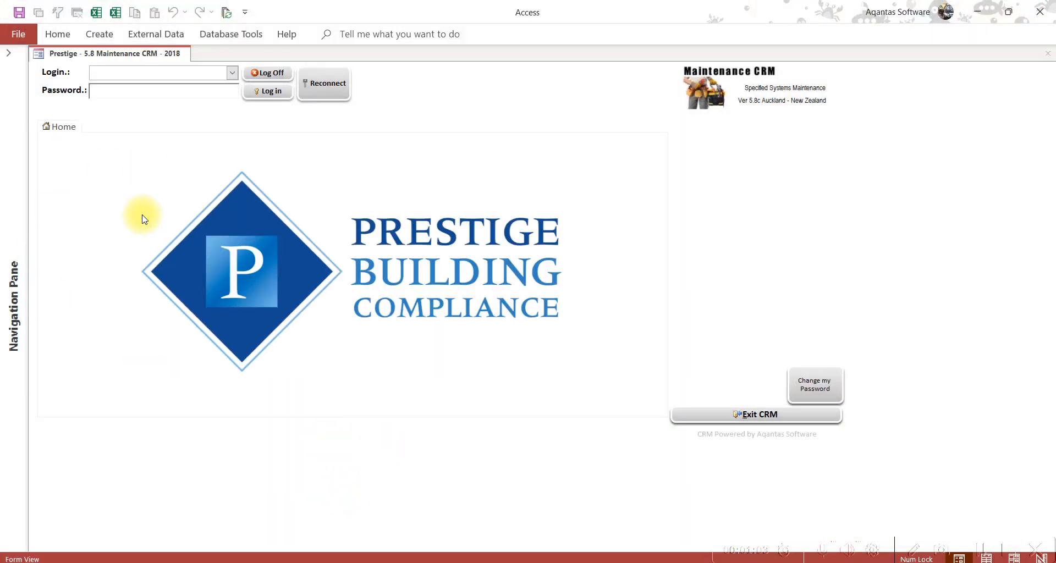
Log in as the chosen CRM user with the account password and dismiss the welcome message
click(232, 73)
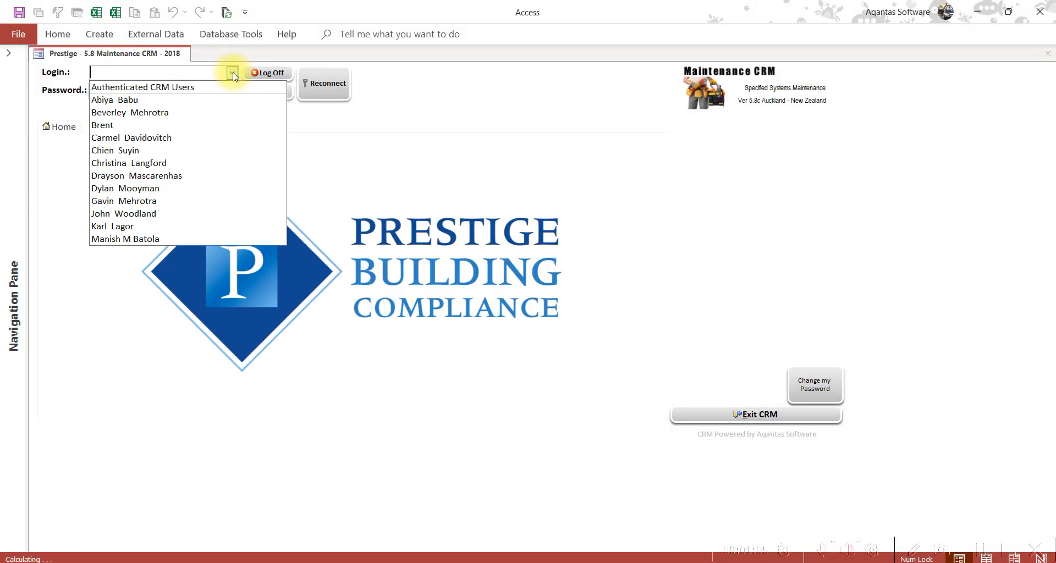
click(192, 239)
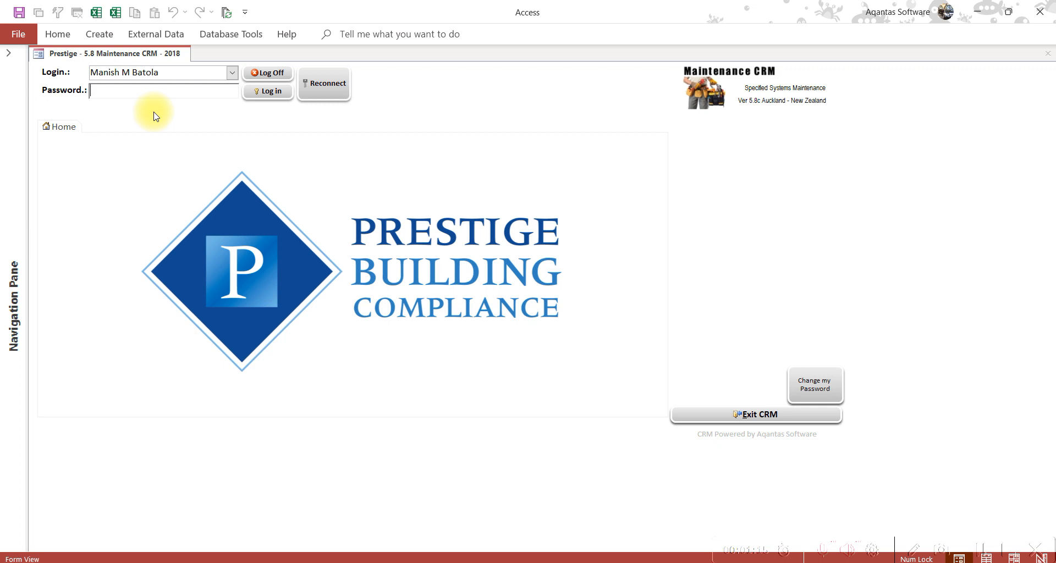
key(Return)
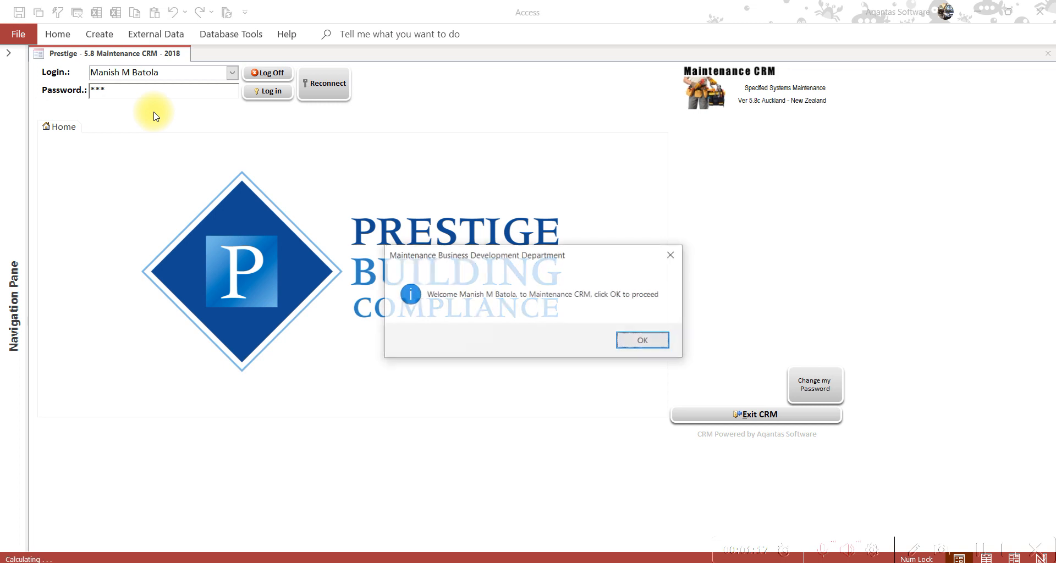
key(Return)
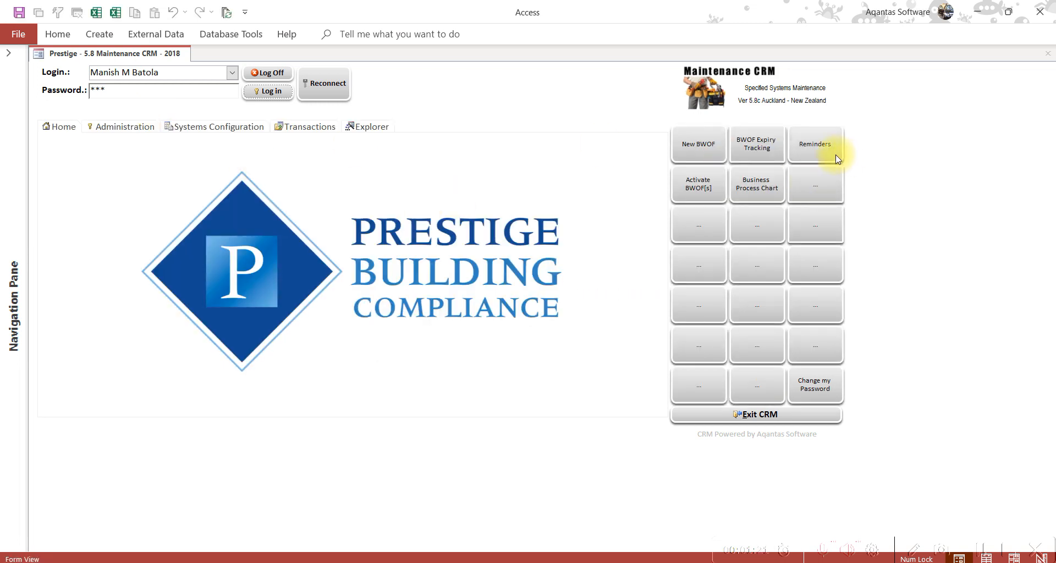
click(817, 156)
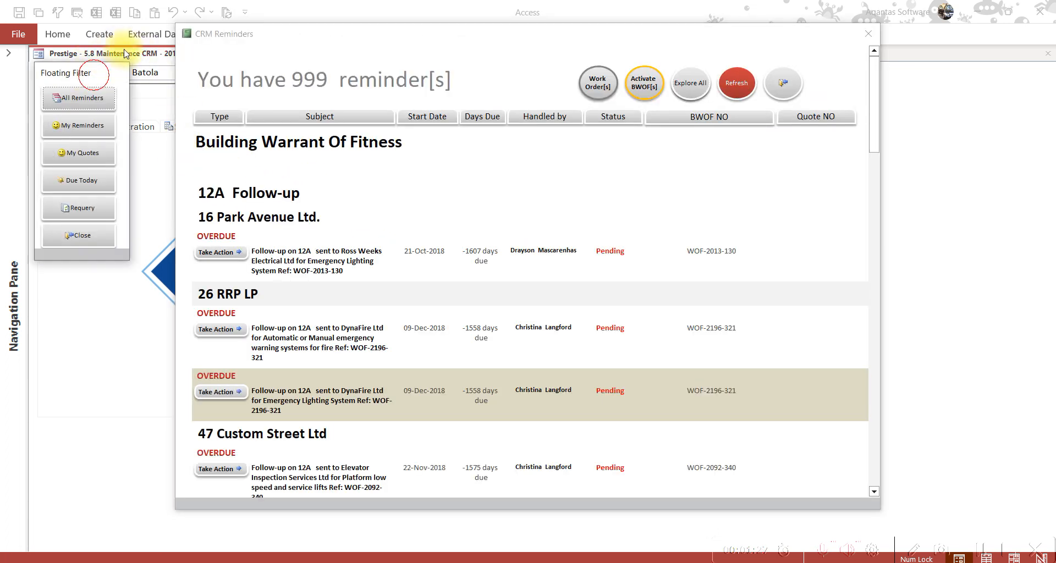
drag(82, 70, 121, 32)
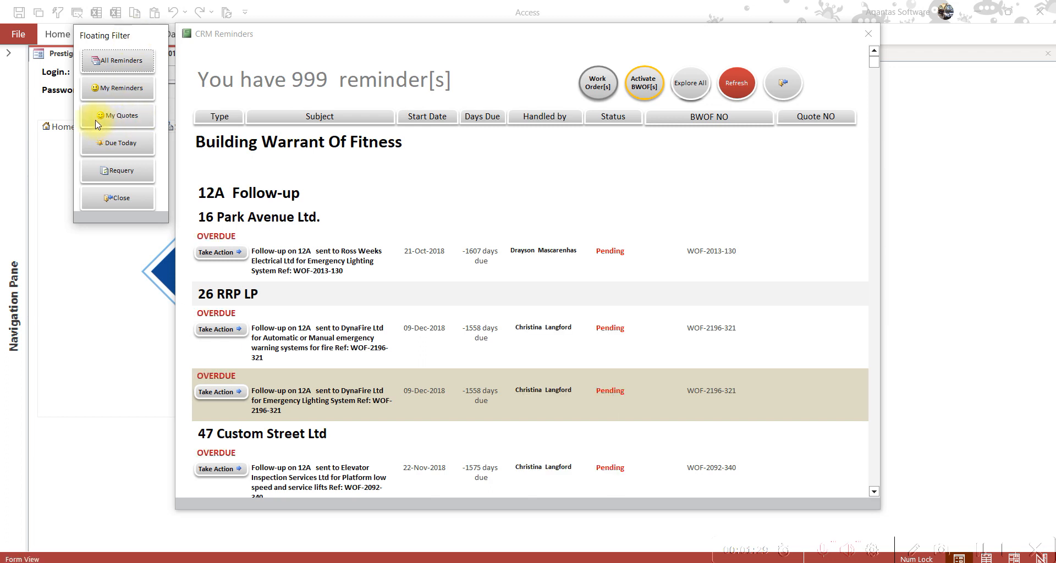
click(122, 126)
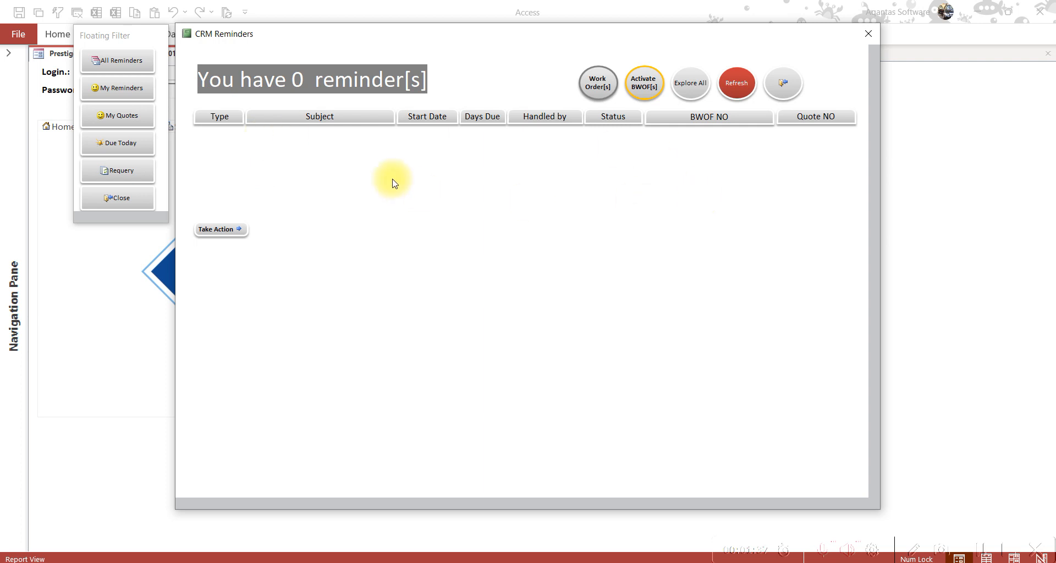
click(142, 205)
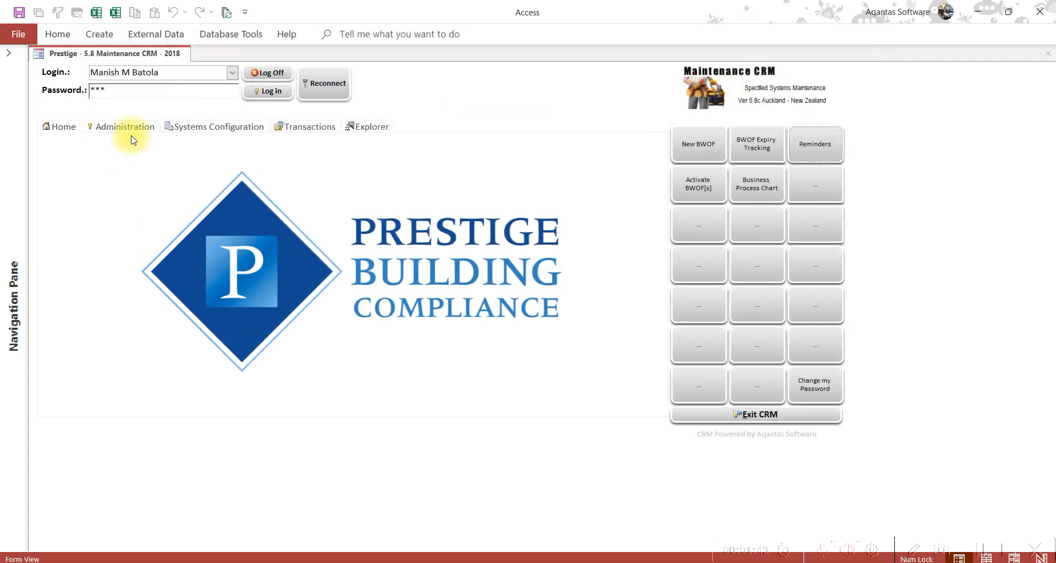
Open Transactions > Quotations, start a new quote, close the form, and return to Systems Configuration
click(201, 131)
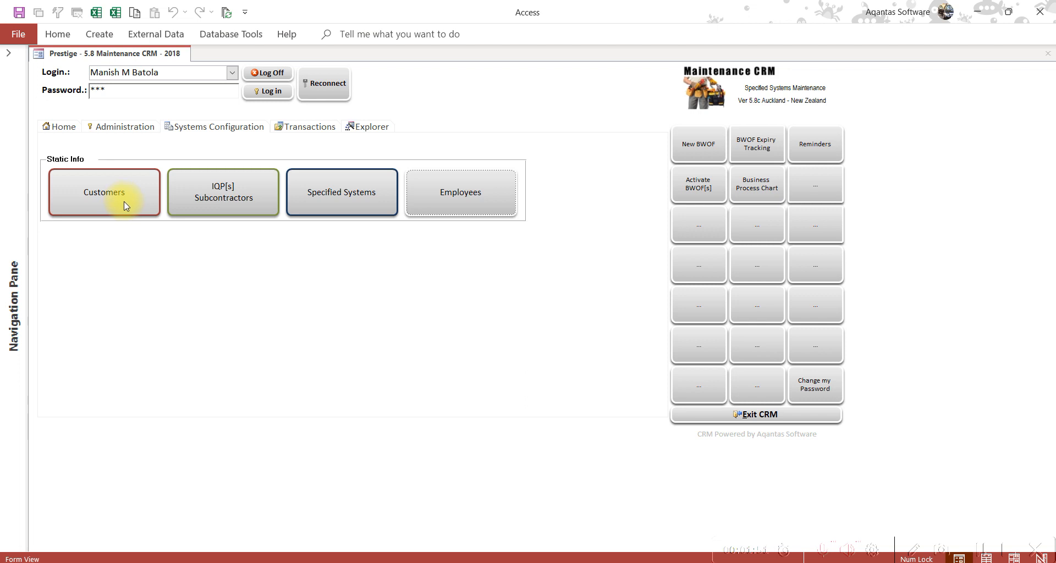
click(324, 129)
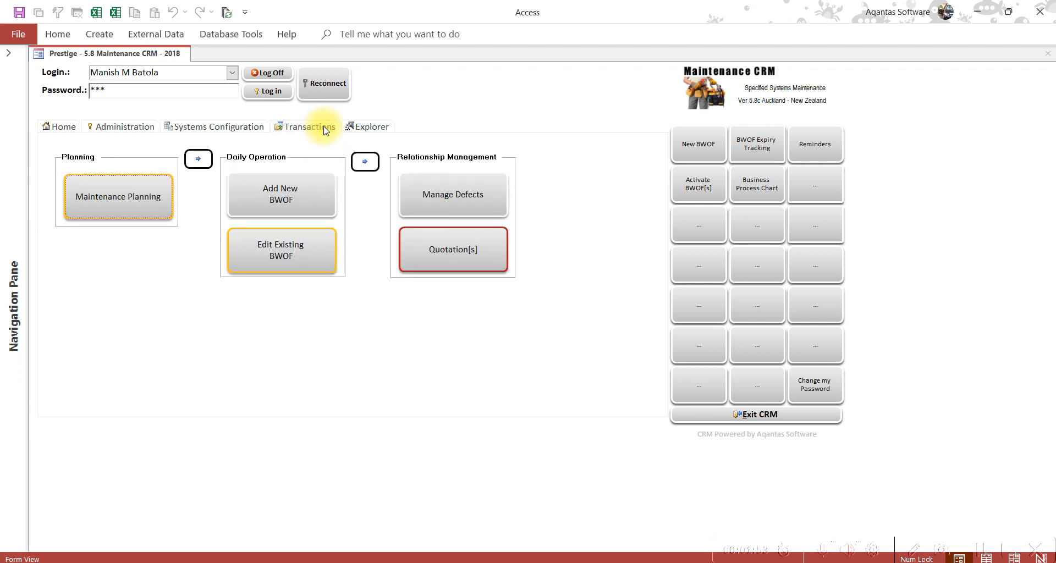
click(463, 258)
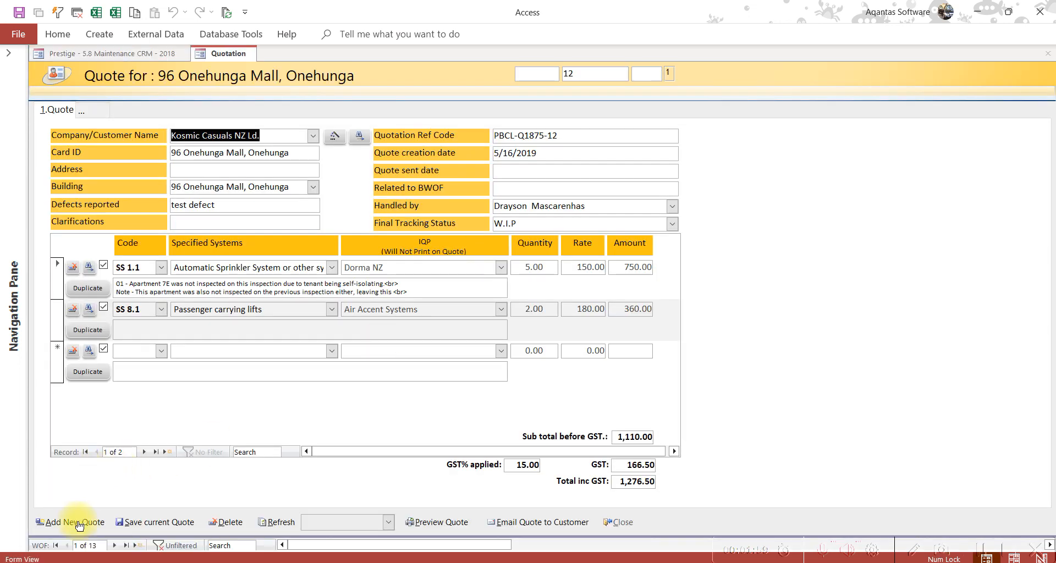
click(80, 526)
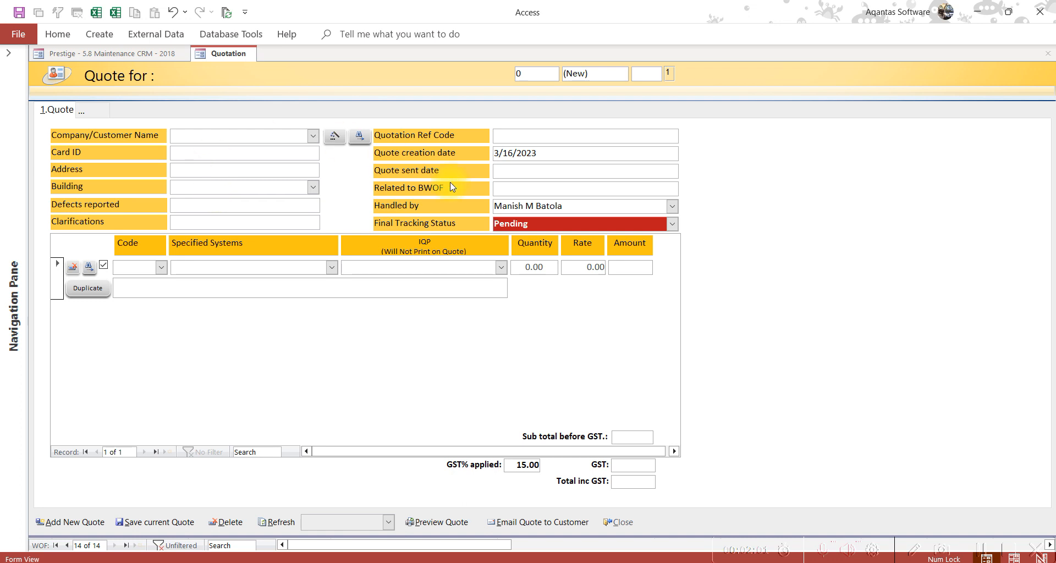
click(629, 524)
click(252, 128)
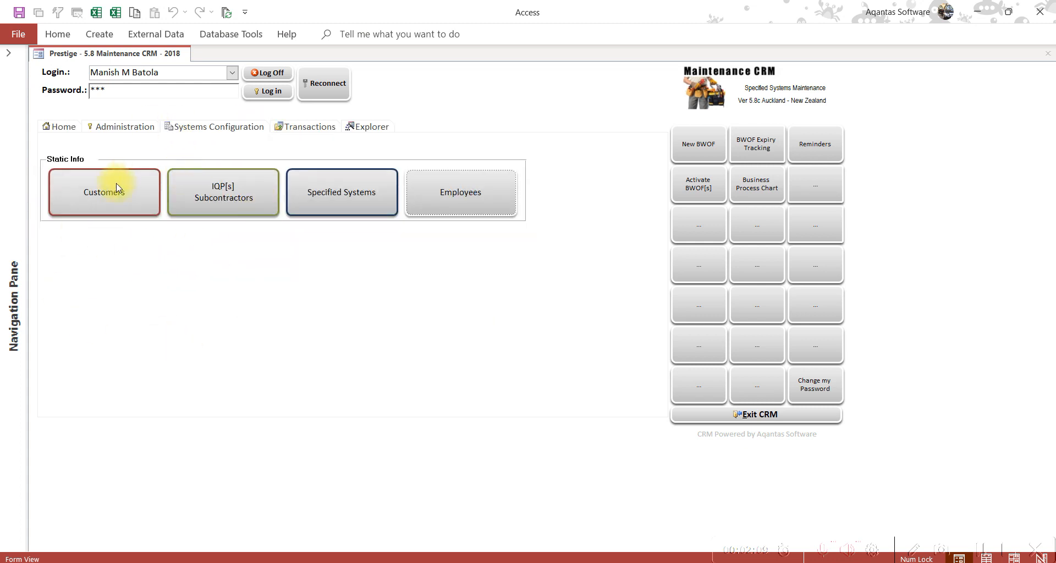
click(110, 203)
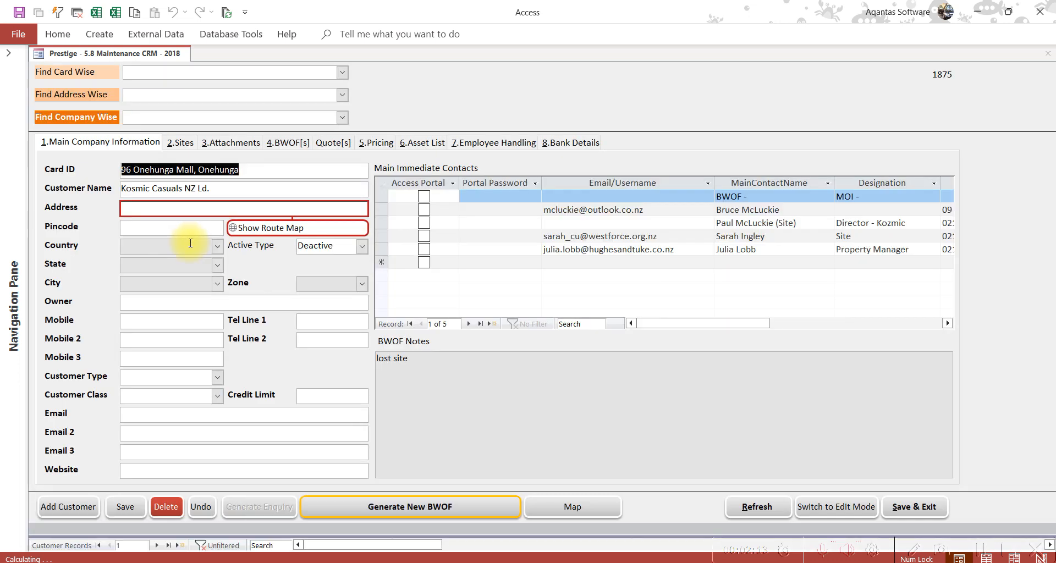
click(345, 74)
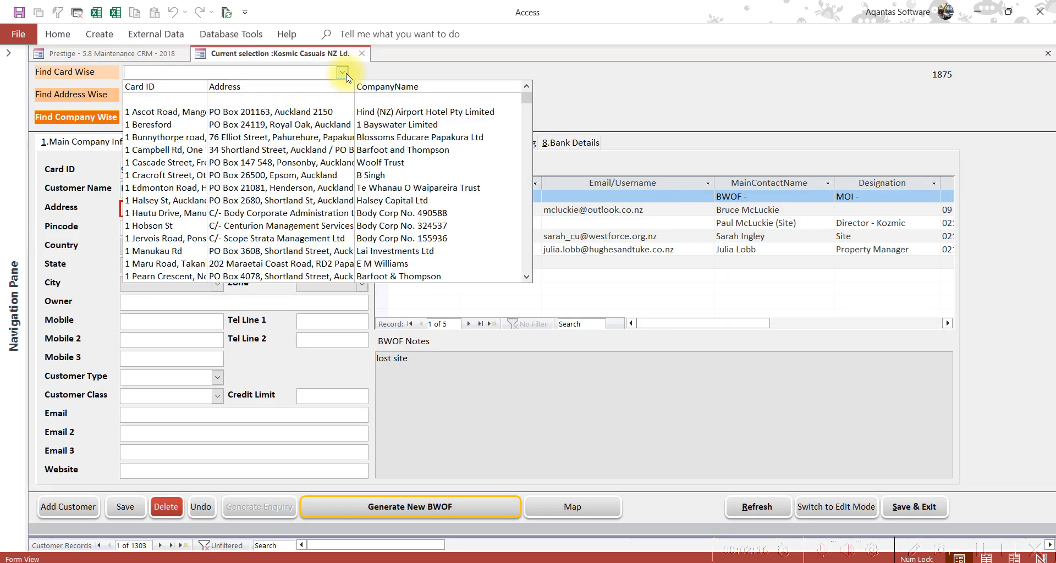
click(179, 228)
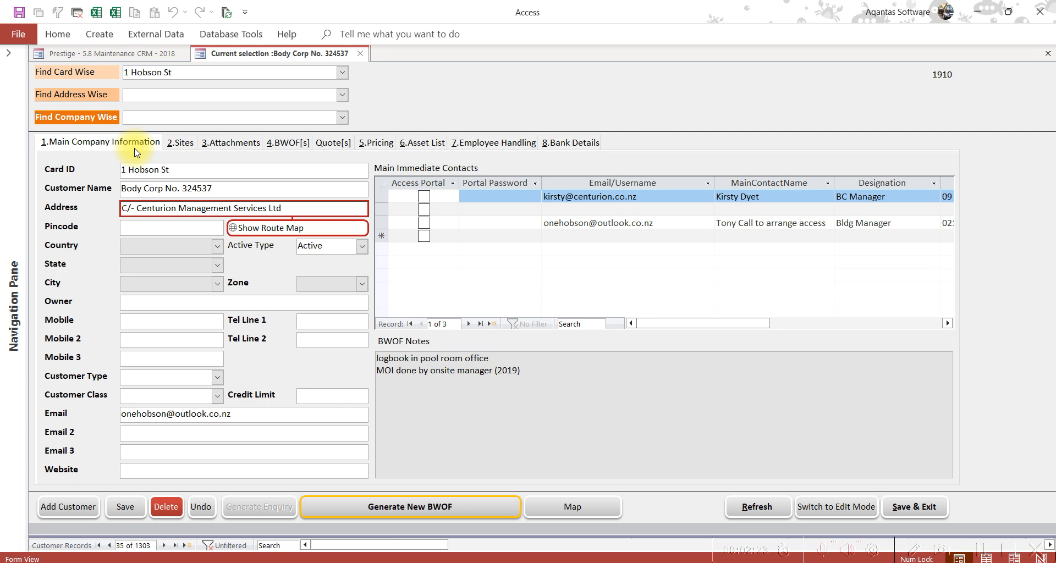
click(328, 144)
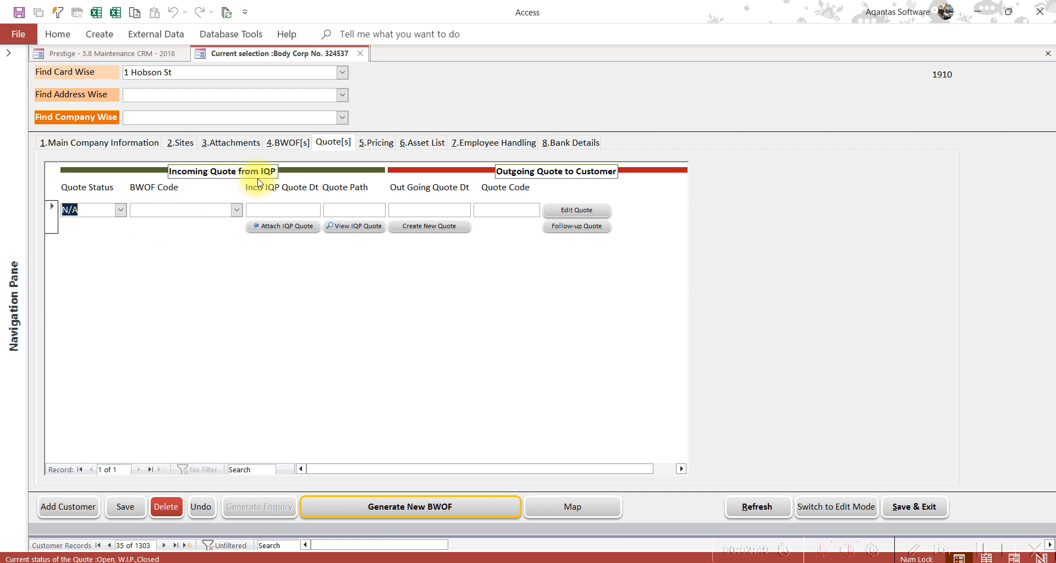
Set the quote row's BWOF code to WOF-1910-66 and attach the Hobson Heights CBD Sprinkler PDF
click(238, 214)
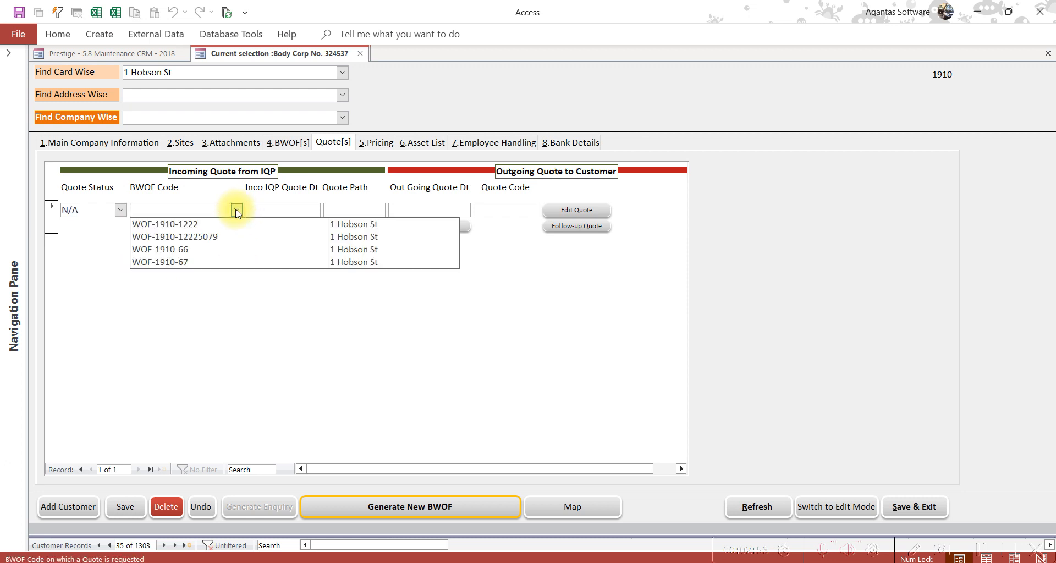
click(227, 251)
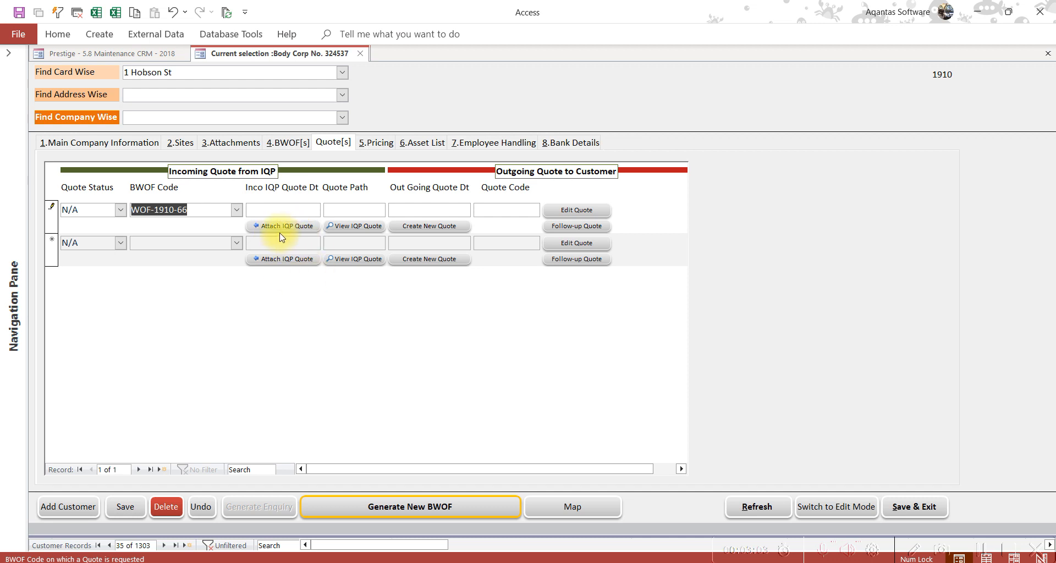
click(302, 230)
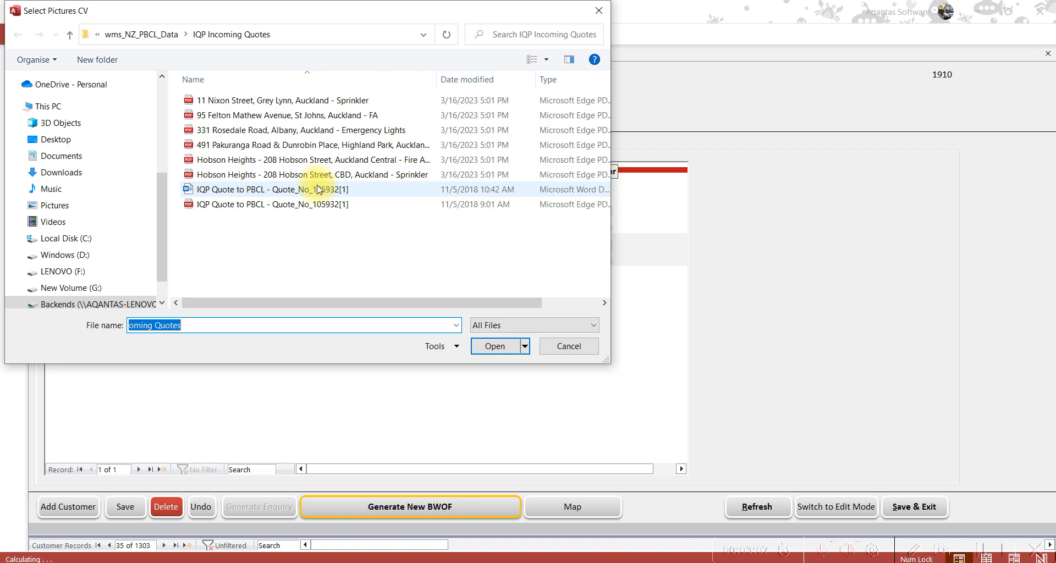
drag(437, 80, 503, 80)
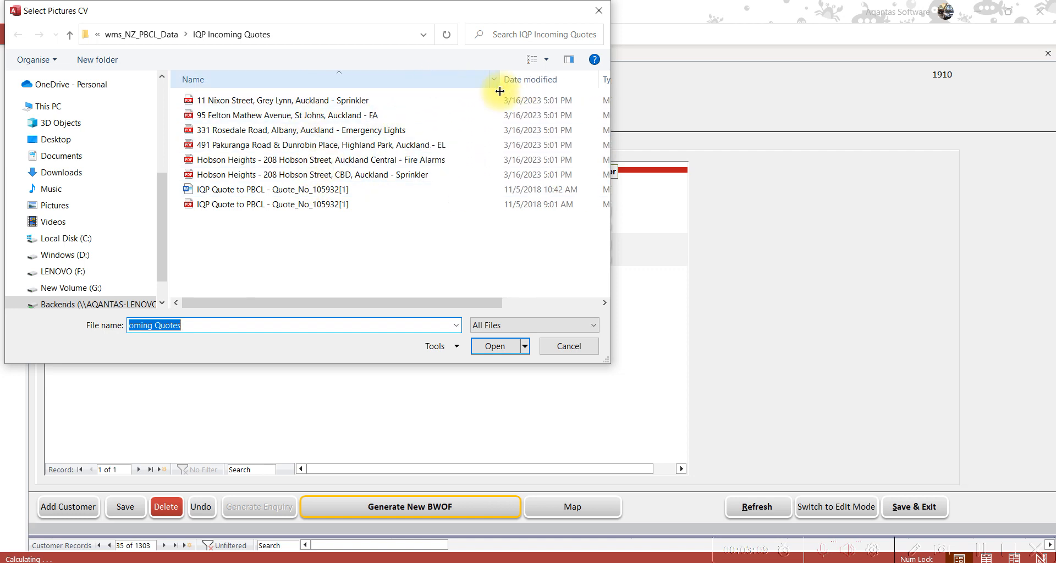
click(199, 177)
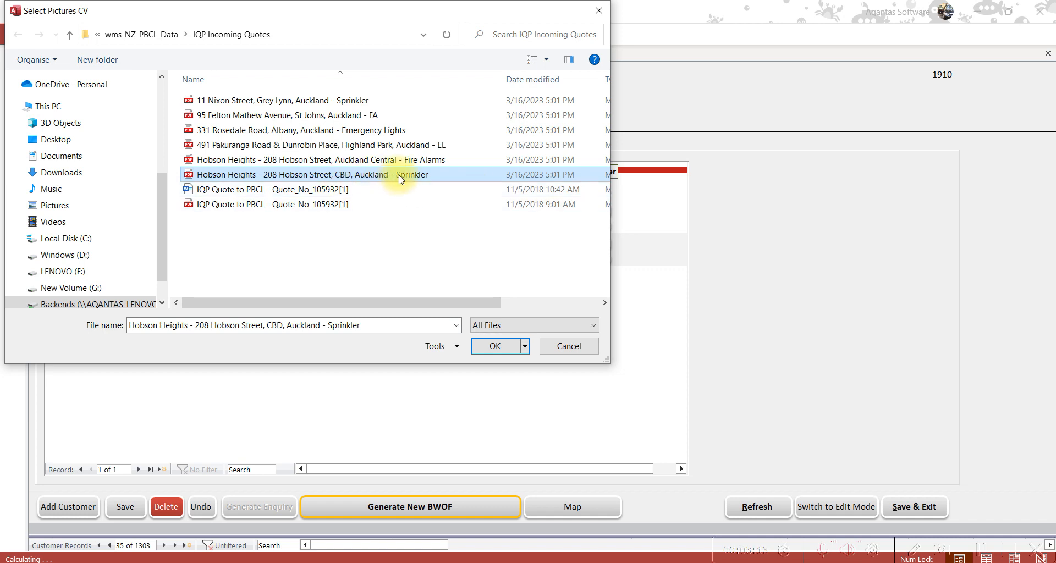
click(524, 343)
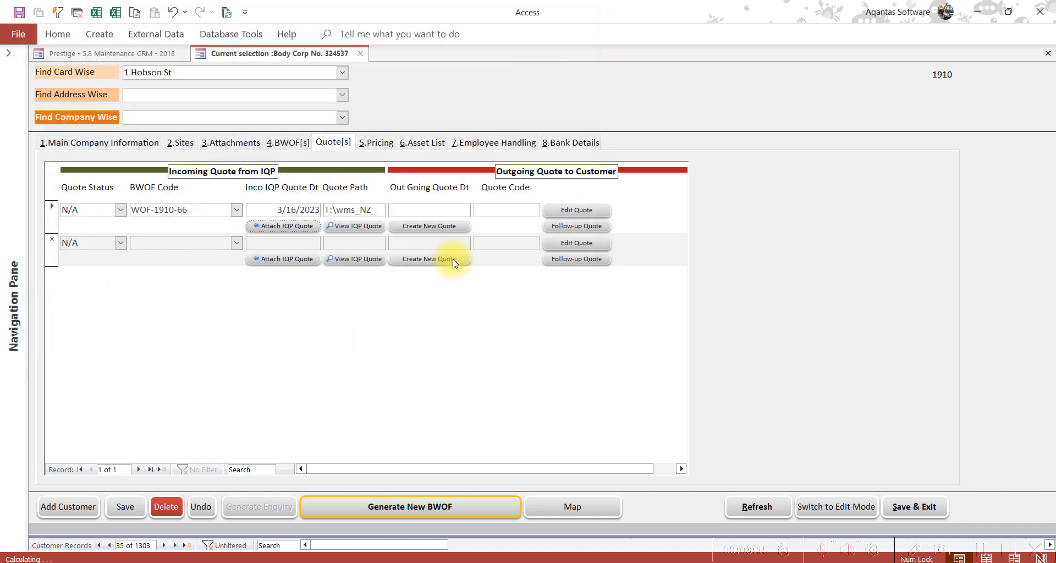
Open the attached Hobson Heights sprinkler quote PDF with View IQP Quote and confirm
drag(326, 210, 295, 209)
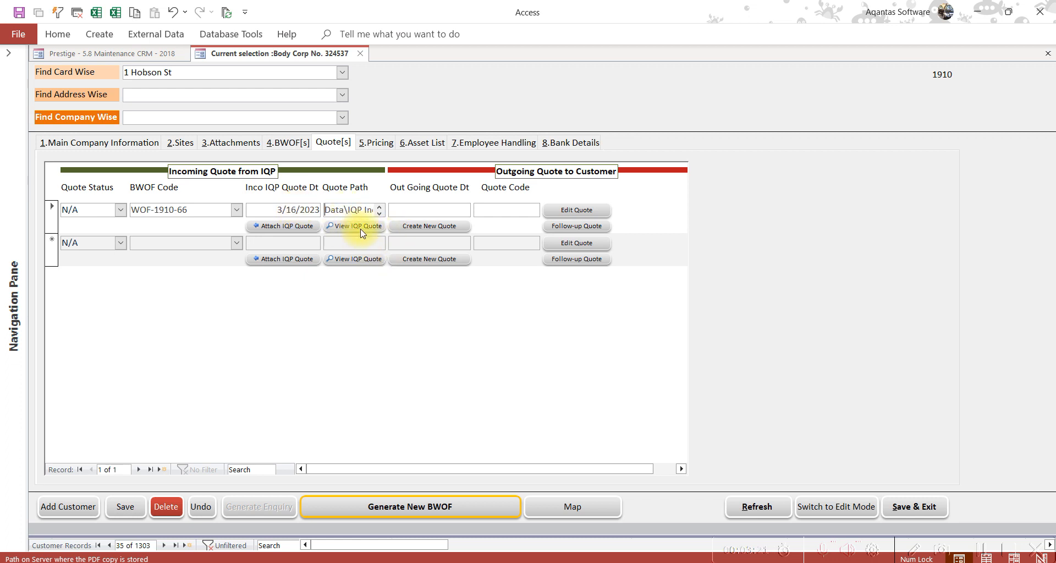
click(349, 227)
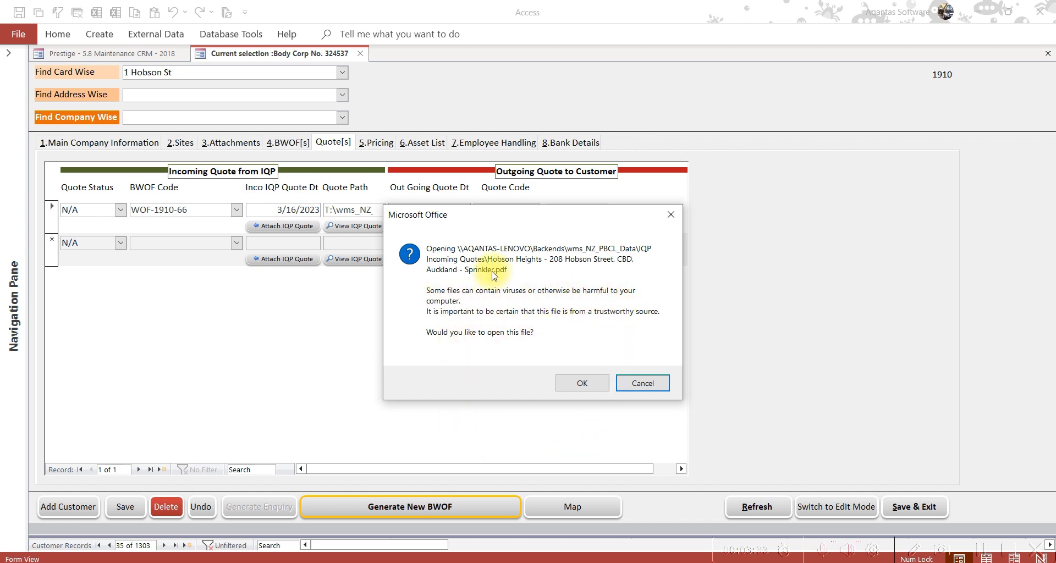
click(586, 382)
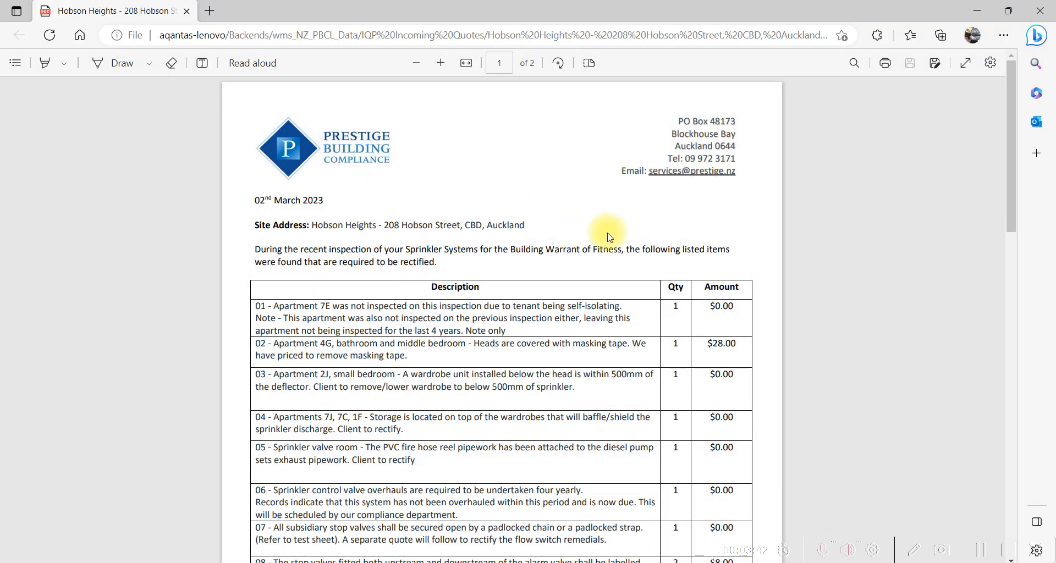
Scroll the Hobson Heights quote down to its $2,649.60 total and back, then minimise Edge
scroll(609, 236, down, 15)
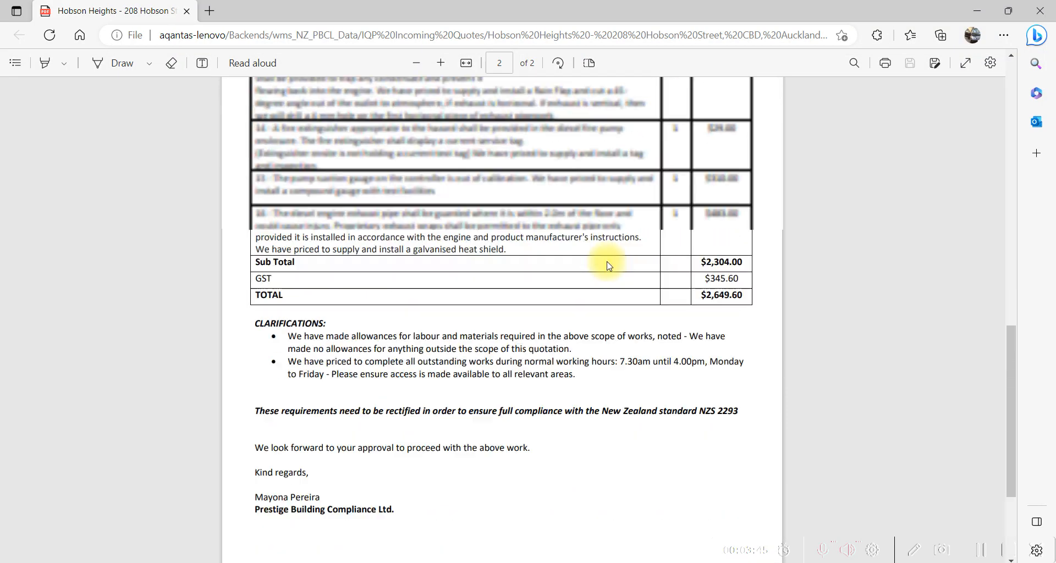
scroll(610, 266, up, 15)
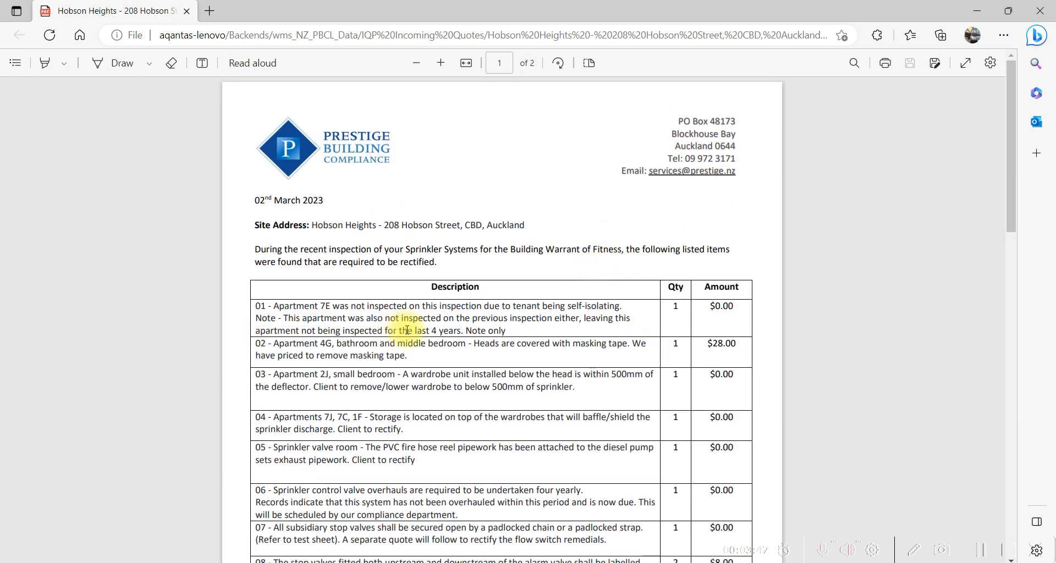
click(973, 11)
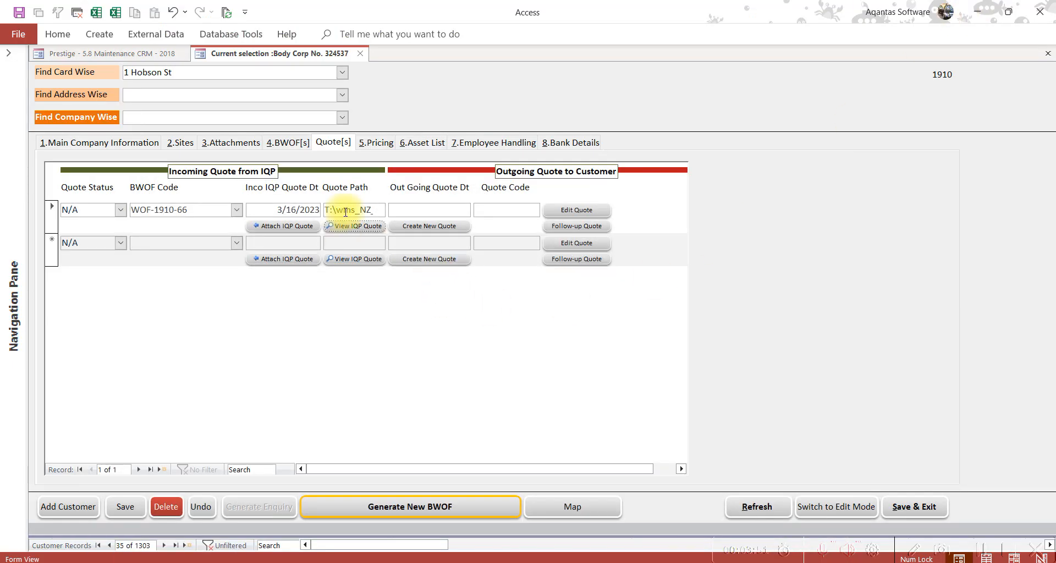
drag(327, 210, 389, 208)
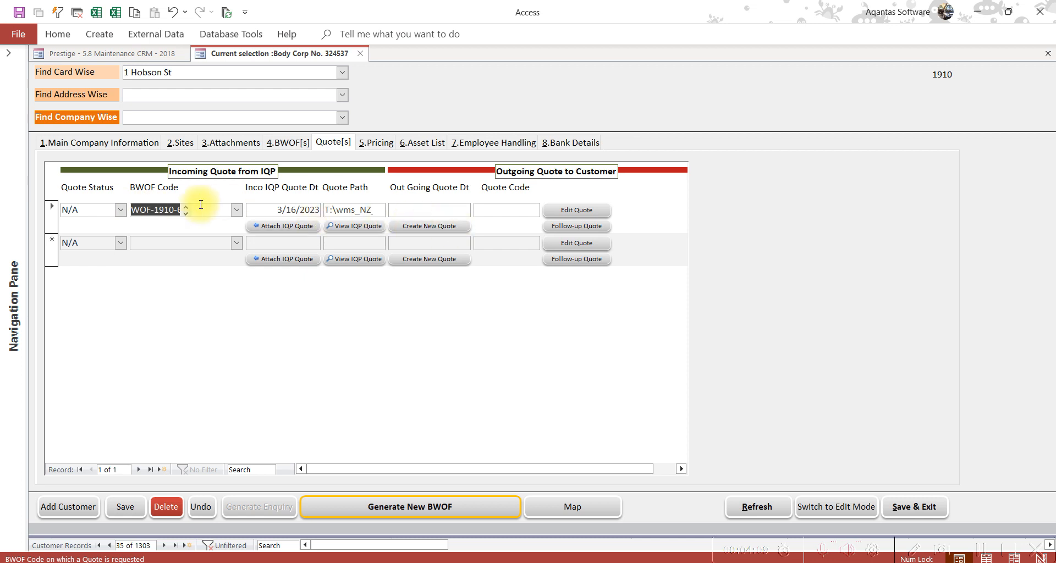
click(437, 210)
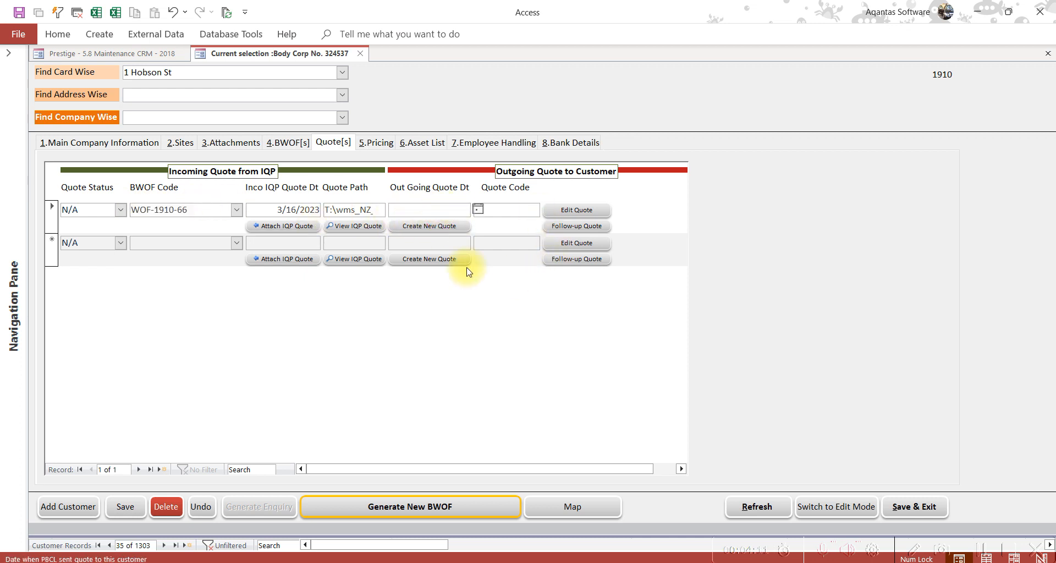
click(425, 229)
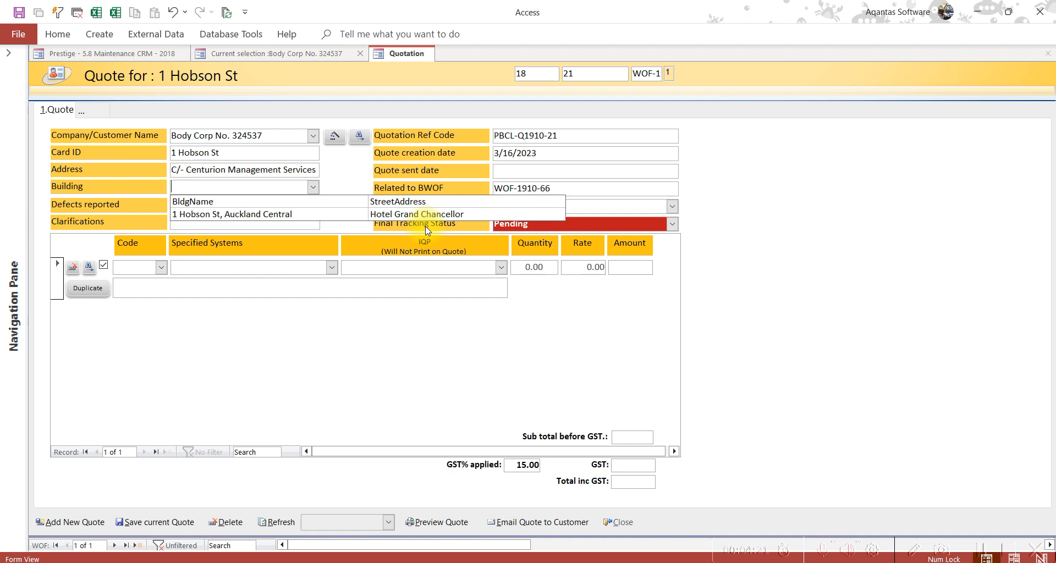
click(266, 214)
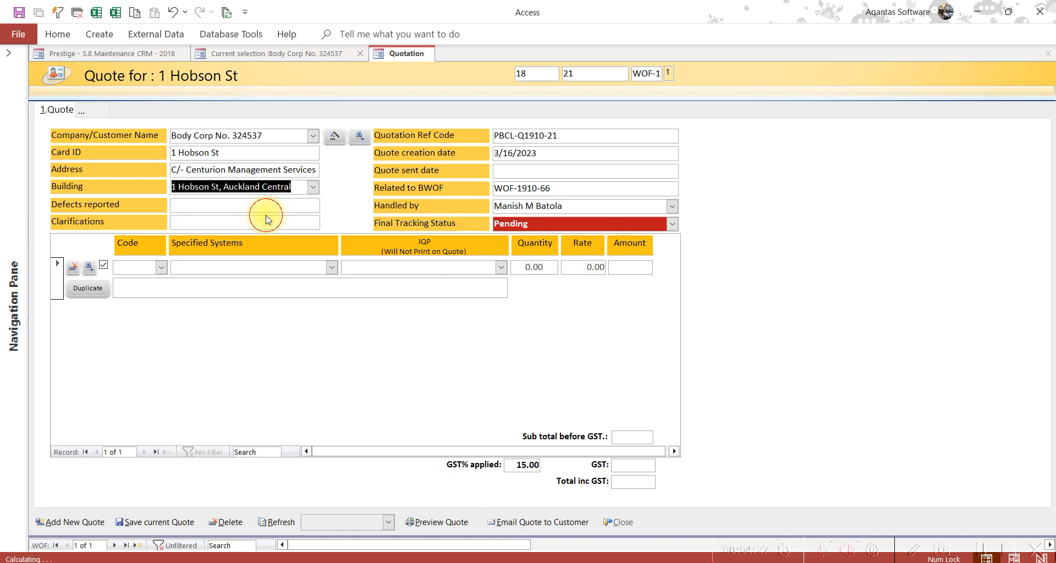
click(210, 207)
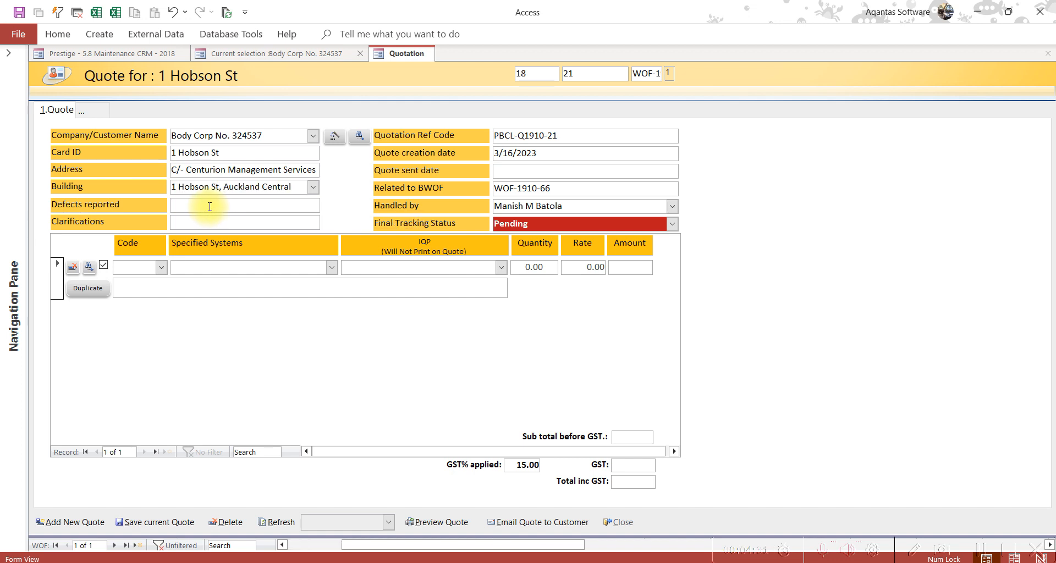
text(Test Defects reported)
key(Tab)
text(Test Clarification submitted)
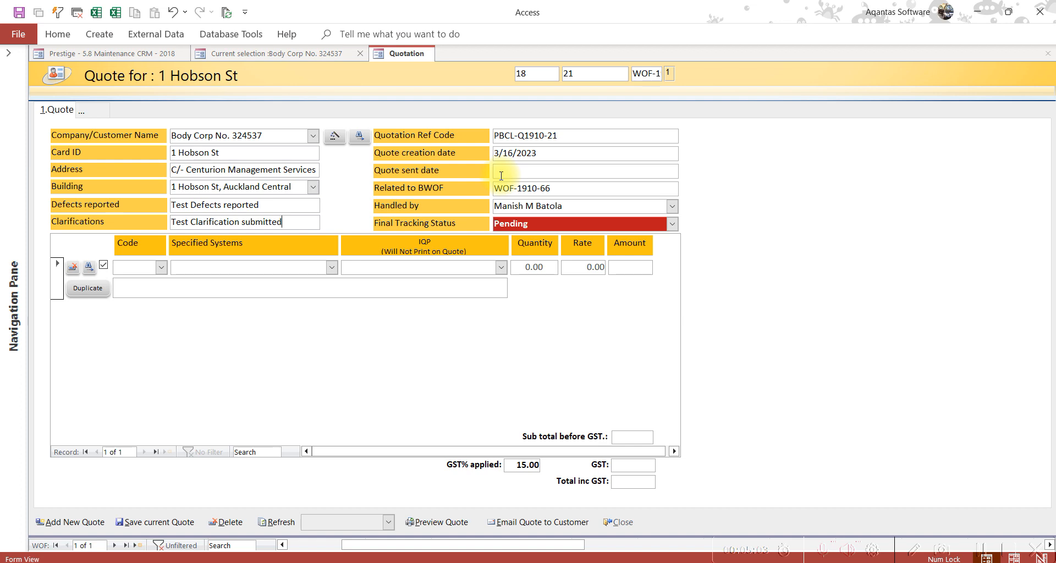
click(318, 562)
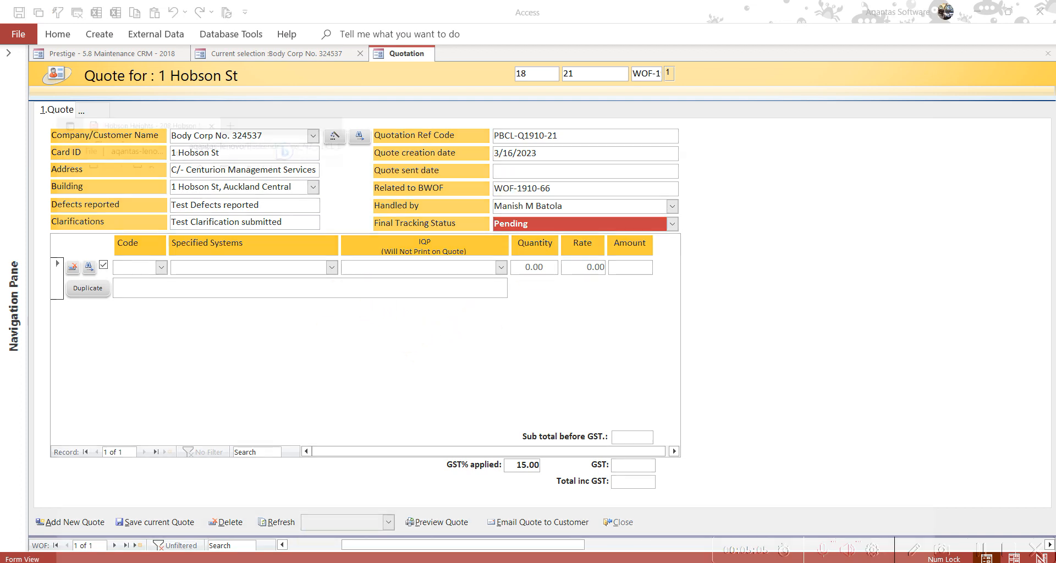
key(alt+Tab)
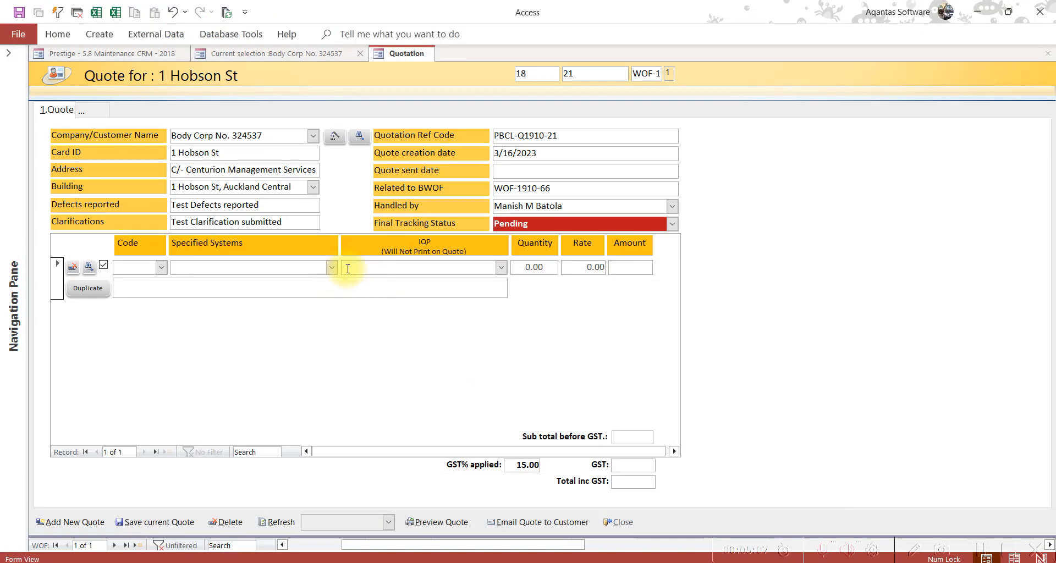
Set the specified system to automatic sprinkler and the IQP to Active Fire Protection Ltd
click(333, 268)
scroll(332, 273, down, 2)
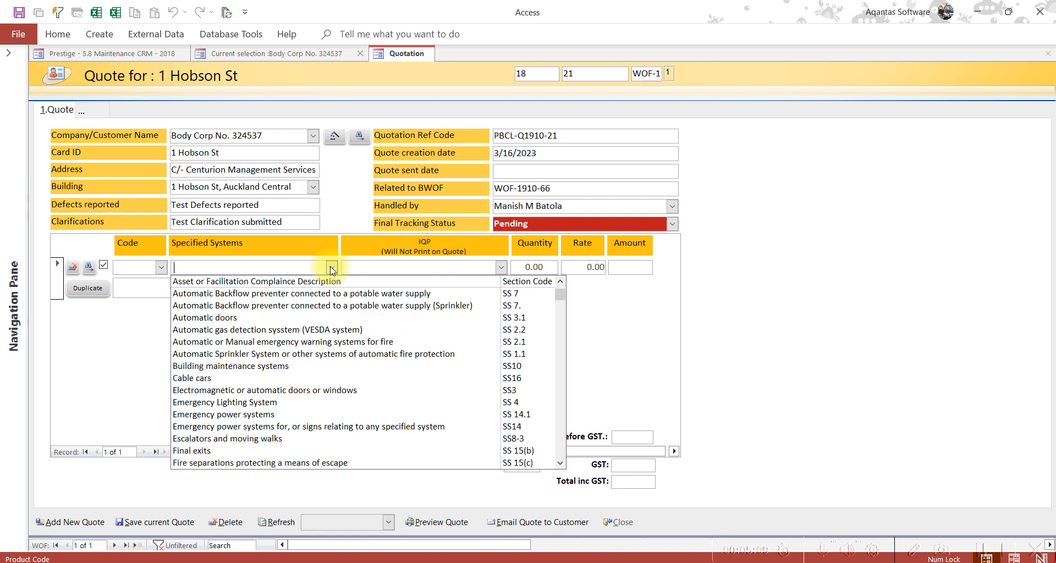
click(322, 356)
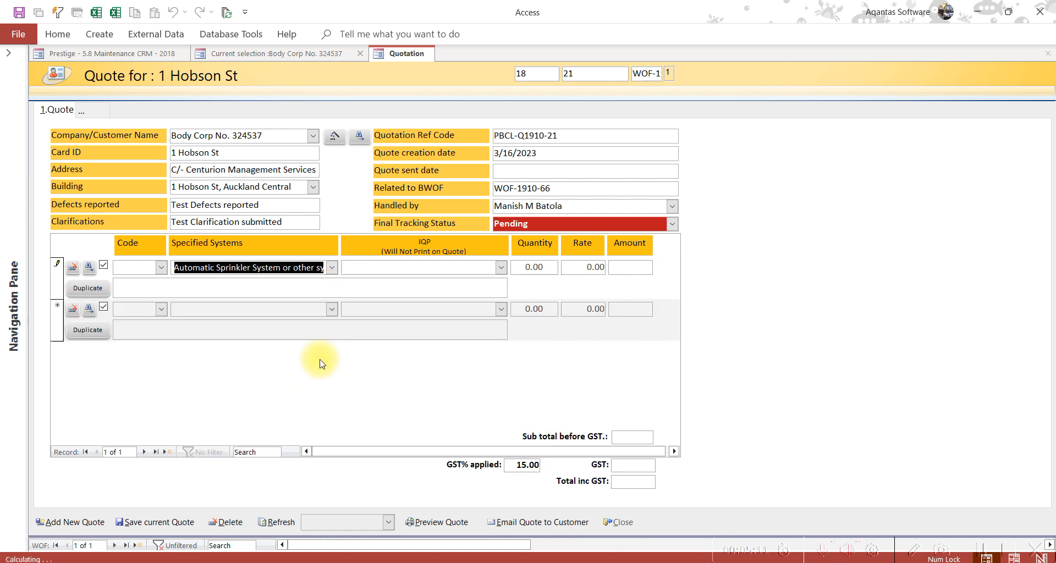
click(501, 268)
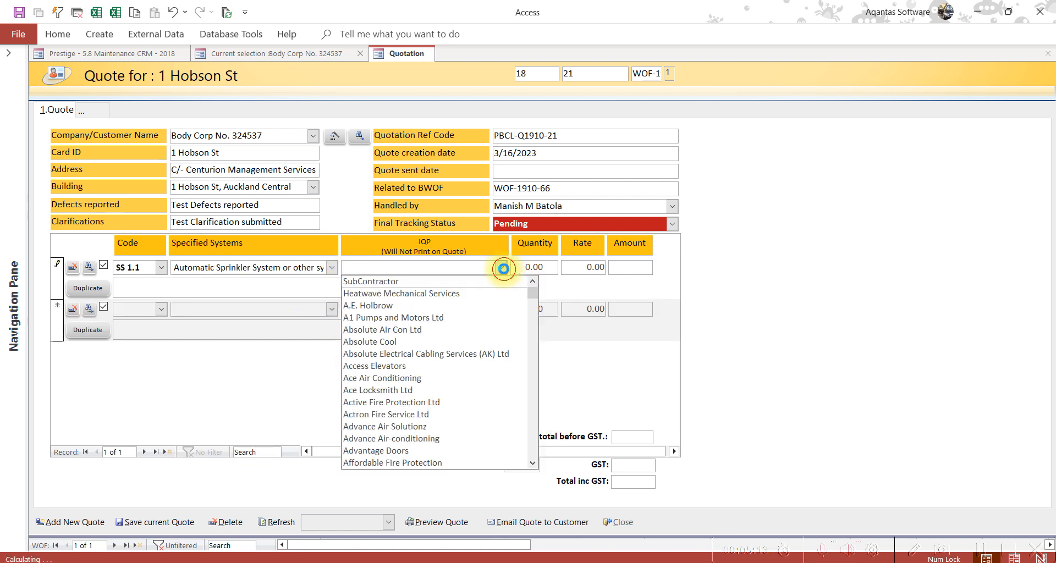
scroll(451, 303, down, 3)
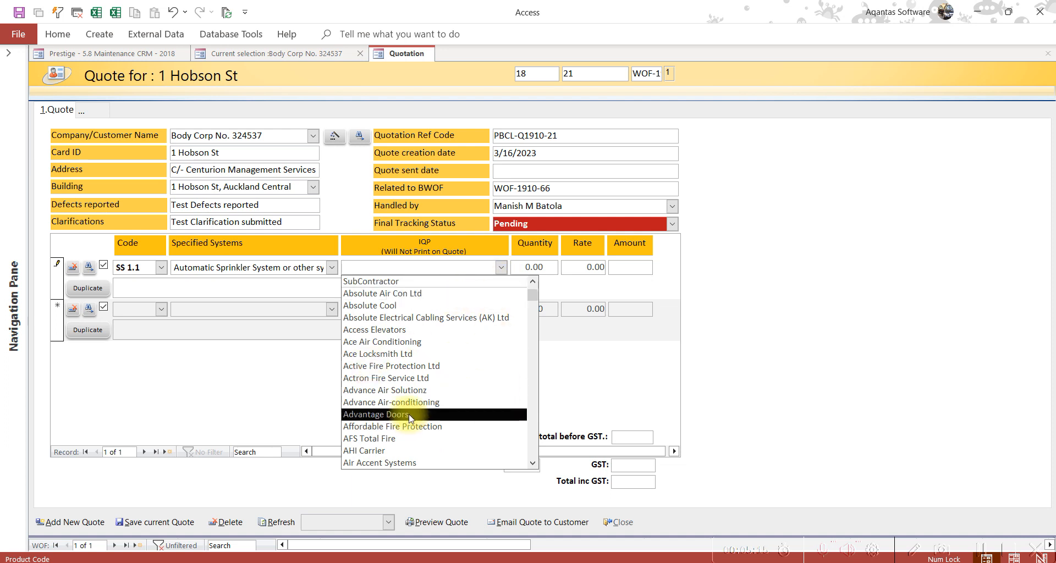
scroll(435, 409, down, 1)
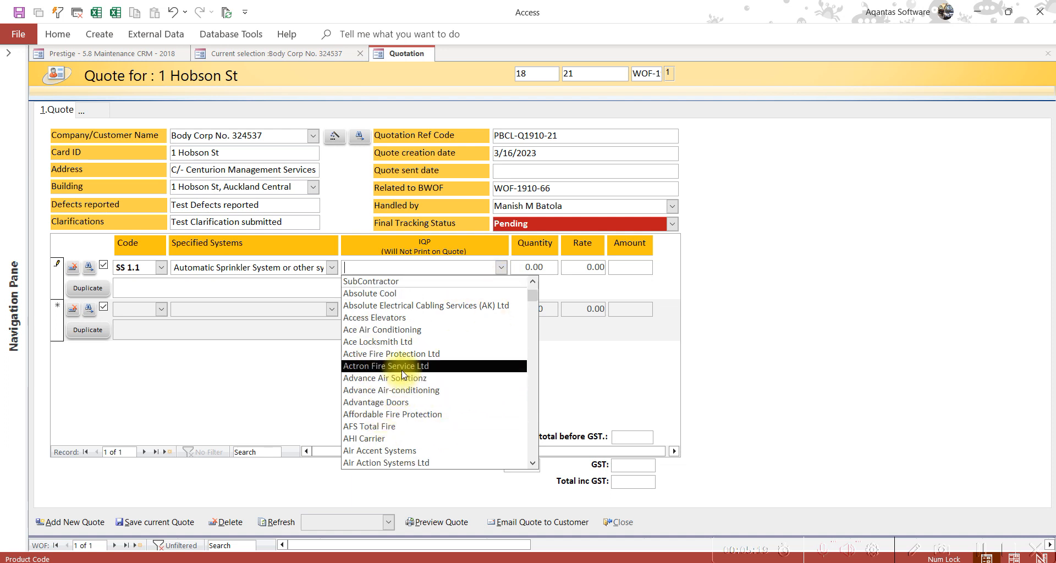
click(404, 354)
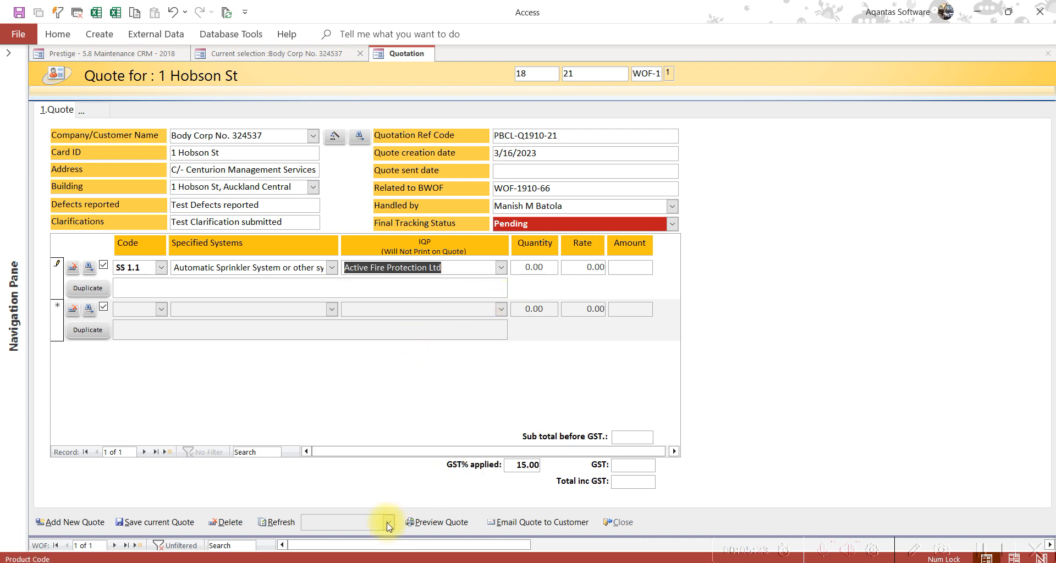
Check the item 02 ($28.00) and item 03 ($0.00) amounts in the quote PDF
click(292, 562)
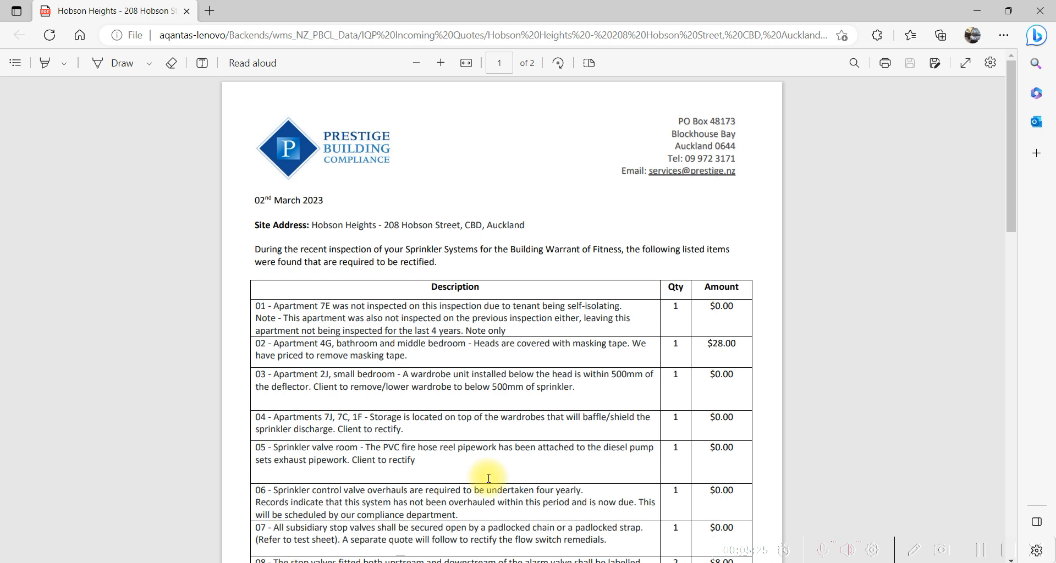
double_click(721, 344)
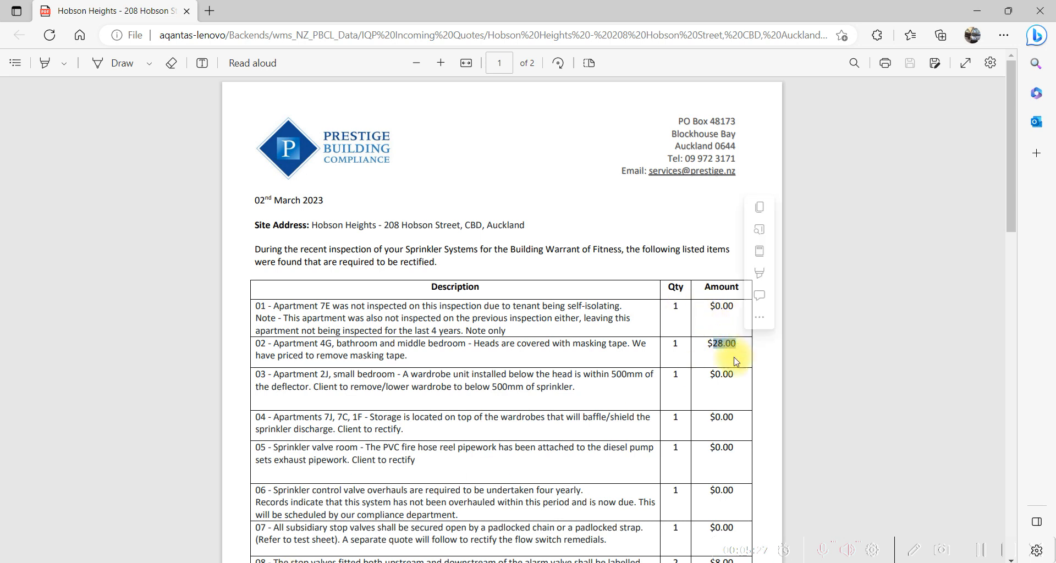
double_click(723, 374)
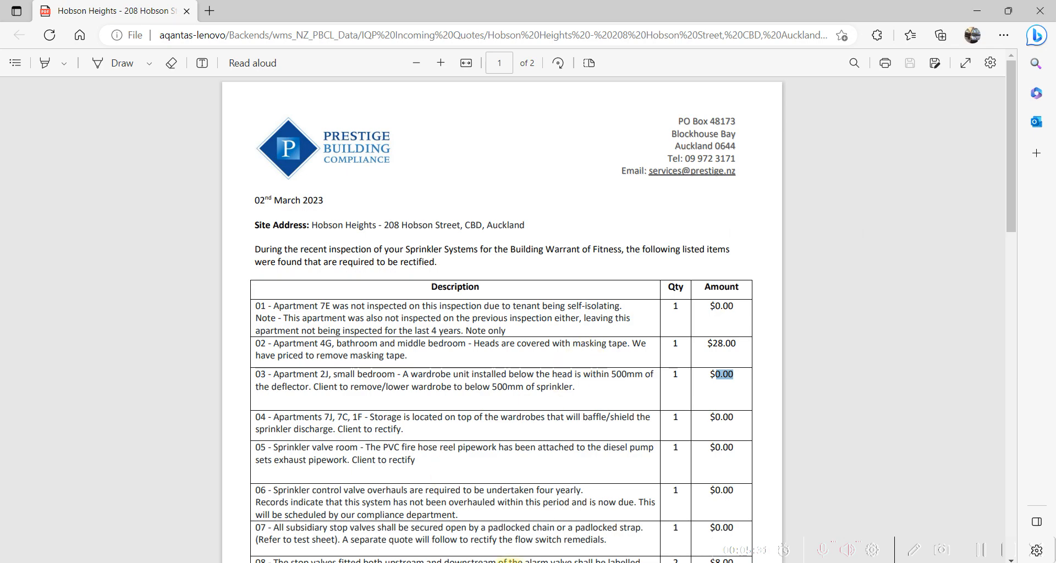
click(492, 562)
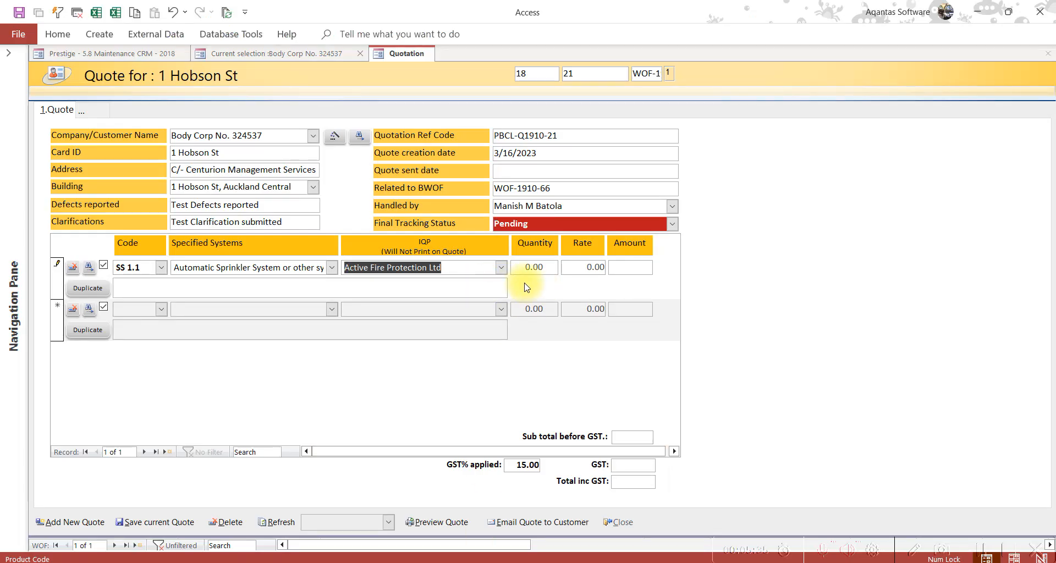
Enter quantity 1 and rate 25 on the first line, giving a 28.75 total incl GST
key(Tab)
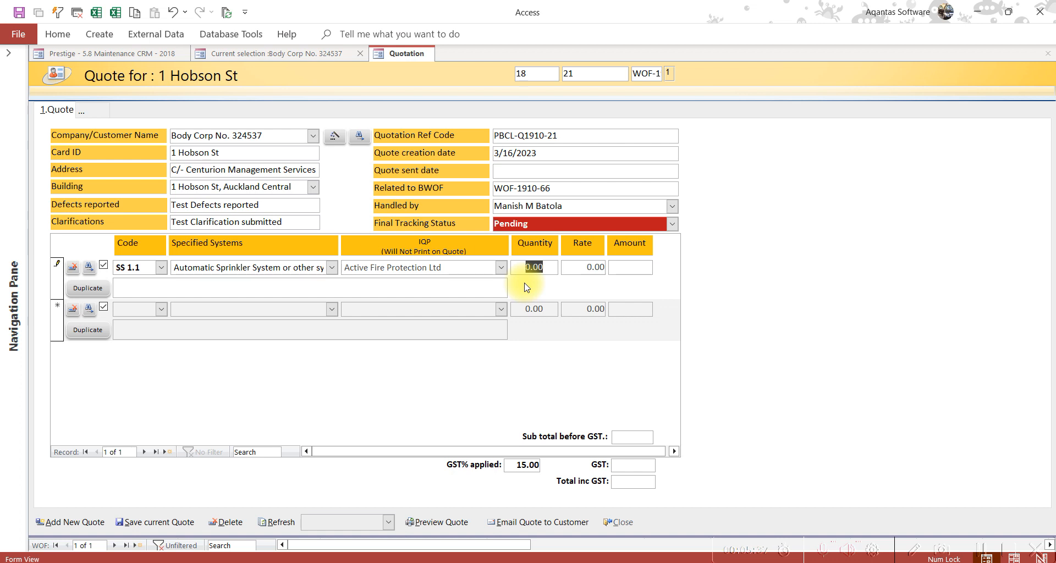
key(shift+Tab)
key(shift+Tab)
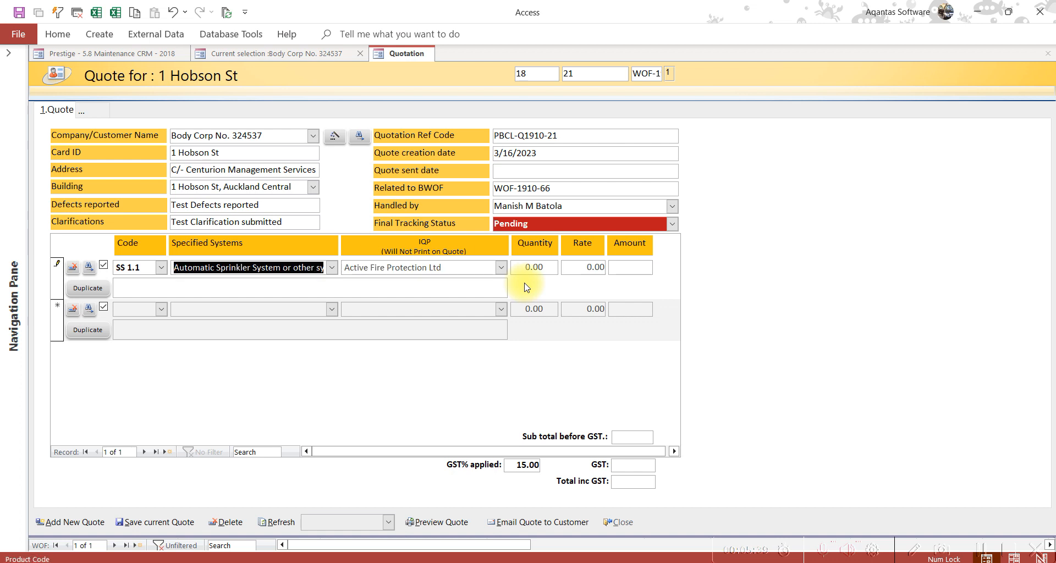
key(Tab)
key(Tab)
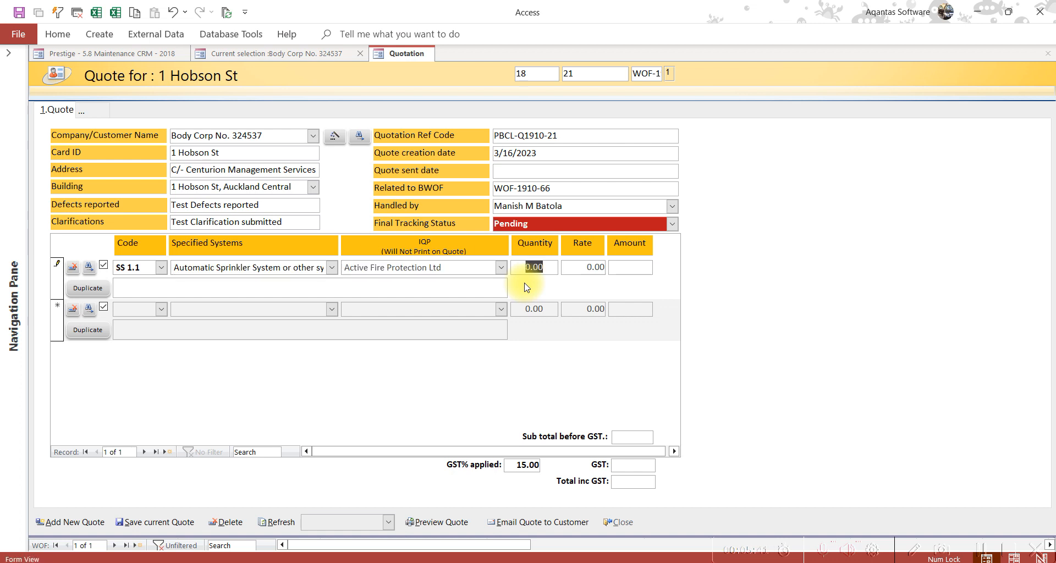
text(1)
key(Tab)
text(25)
key(Tab)
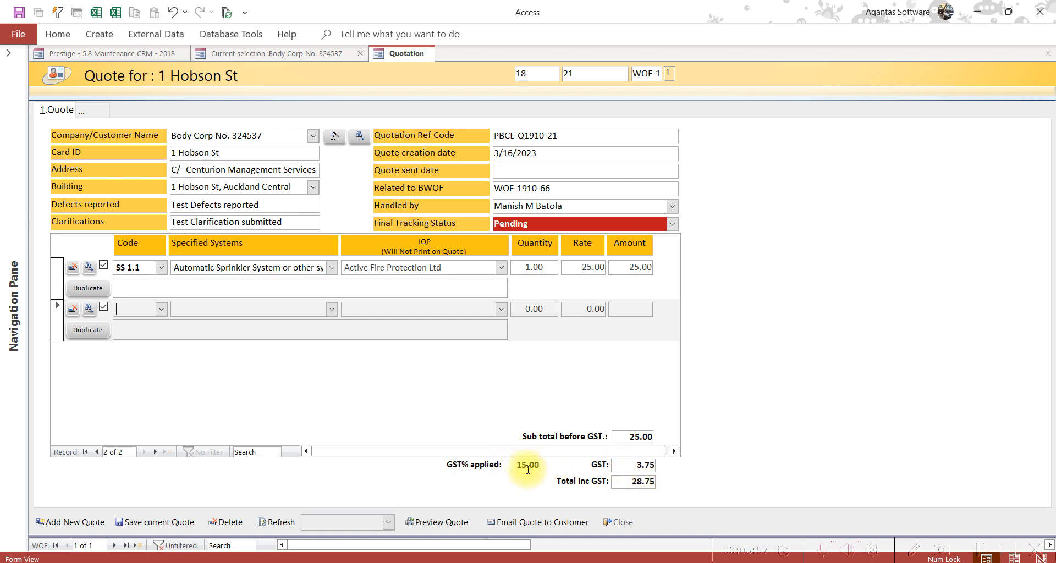
scroll(526, 466, right, 3)
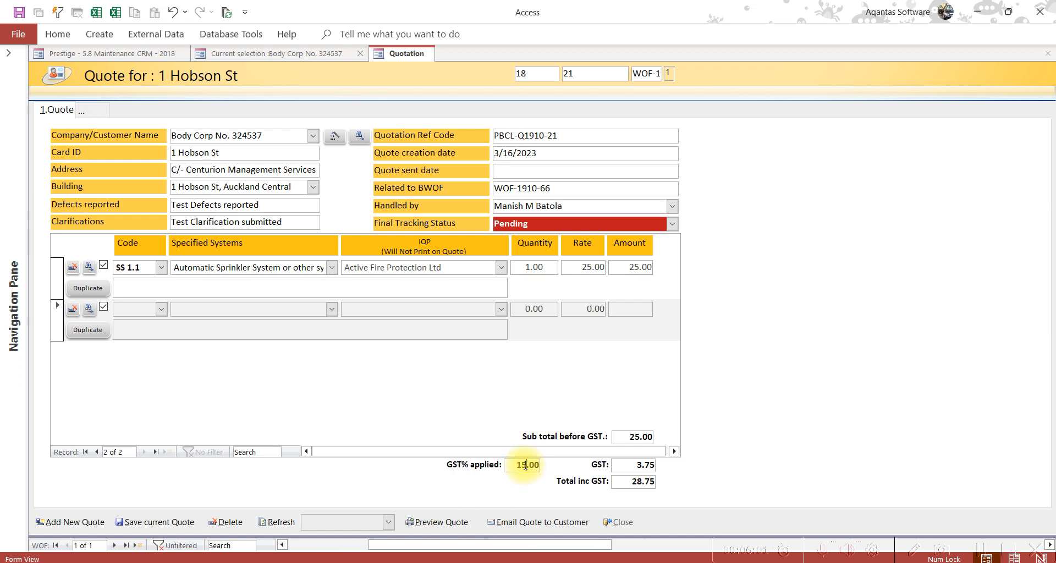
click(524, 466)
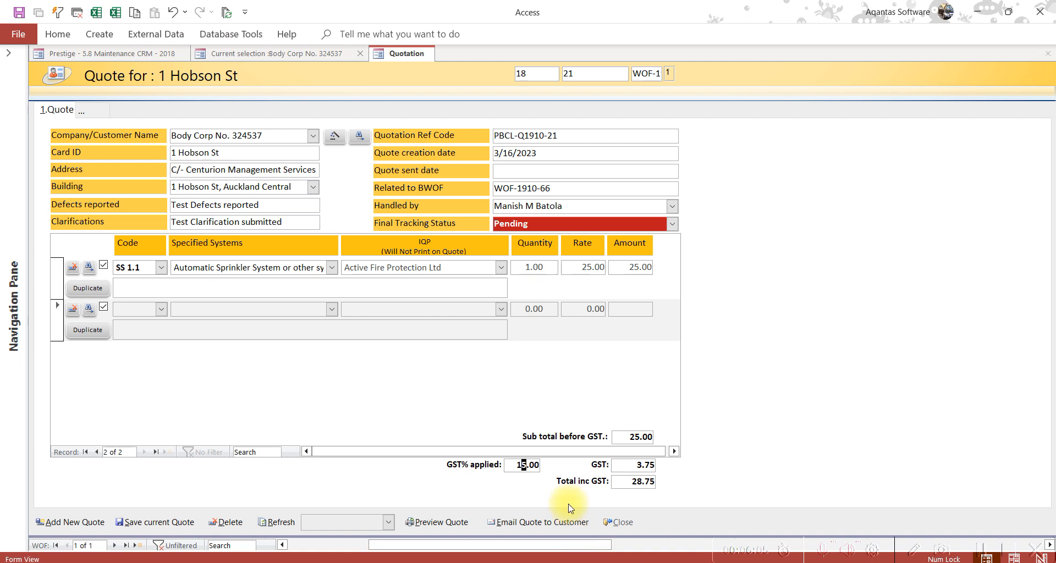
text(8)
key(Tab)
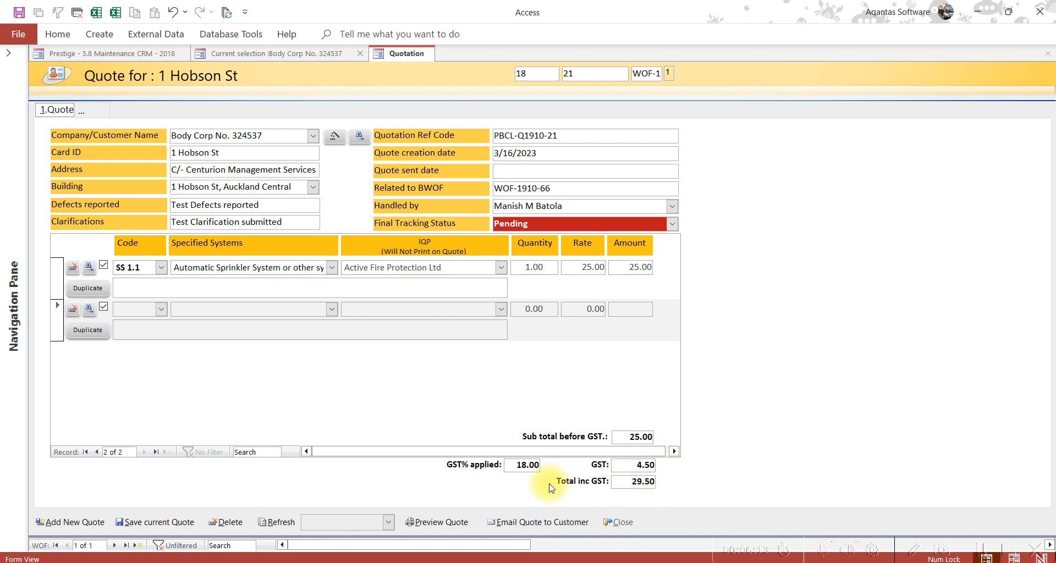
click(523, 465)
text(5)
key(Tab)
click(185, 289)
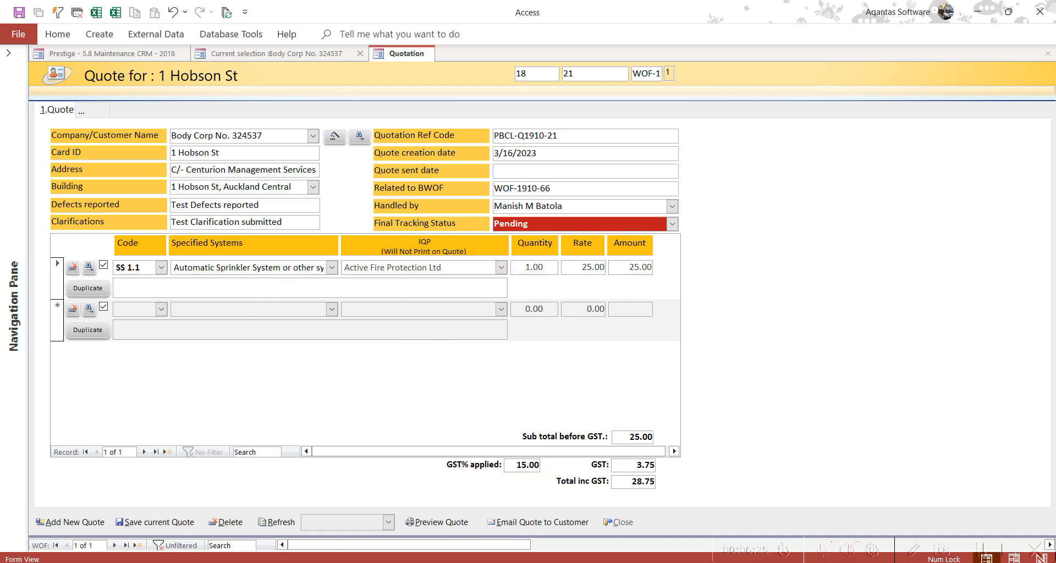
Paste item 01's Apartment 7E note from the PDF into the first line's notes and save the line
key(alt+Tab)
drag(269, 306, 474, 330)
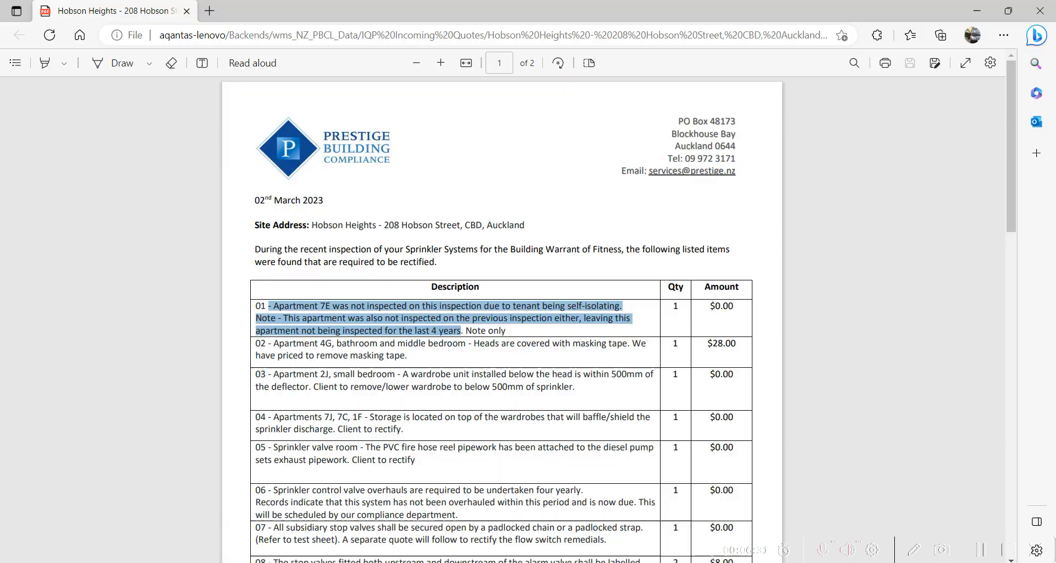
key(alt+Tab)
text(Note - This apartment was also not inspected on the previous inspection either, leaving this apartment not being inspected for the last 4 years)
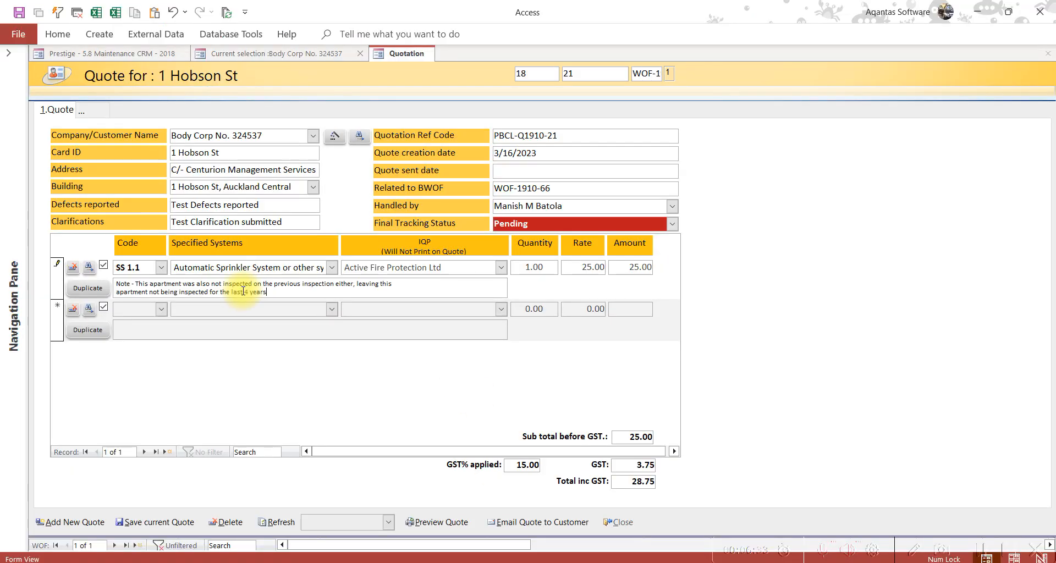
click(252, 309)
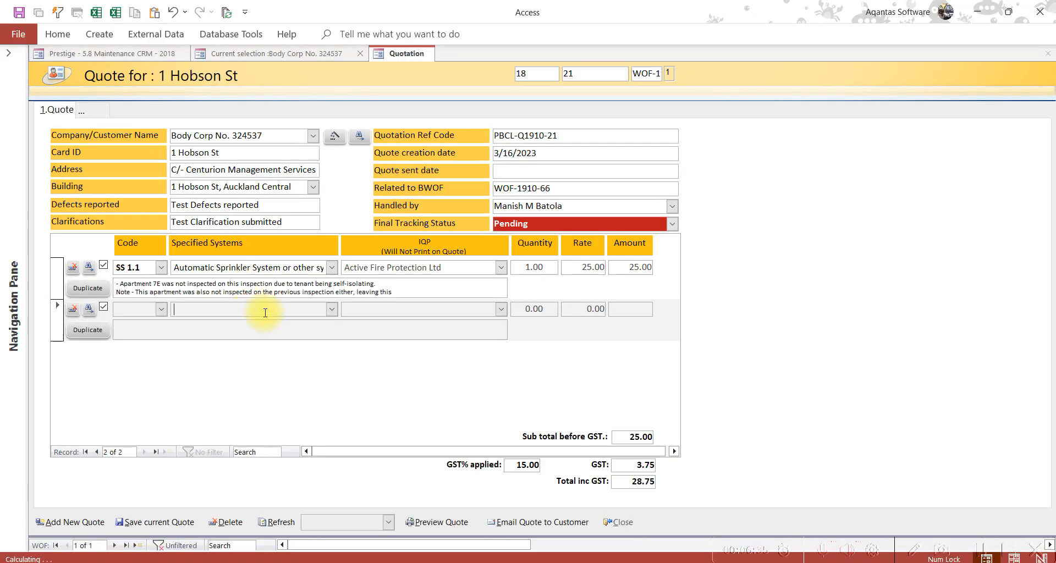
Copy the item 02 Apartment 4G description from the PDF and reselect the first quote line
key(alt+Tab)
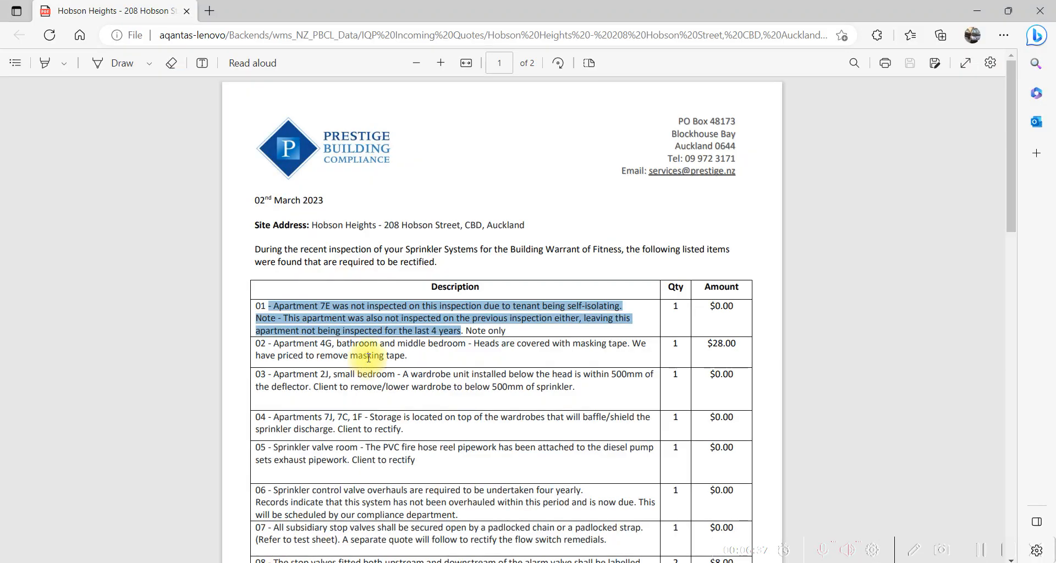
drag(274, 344, 445, 362)
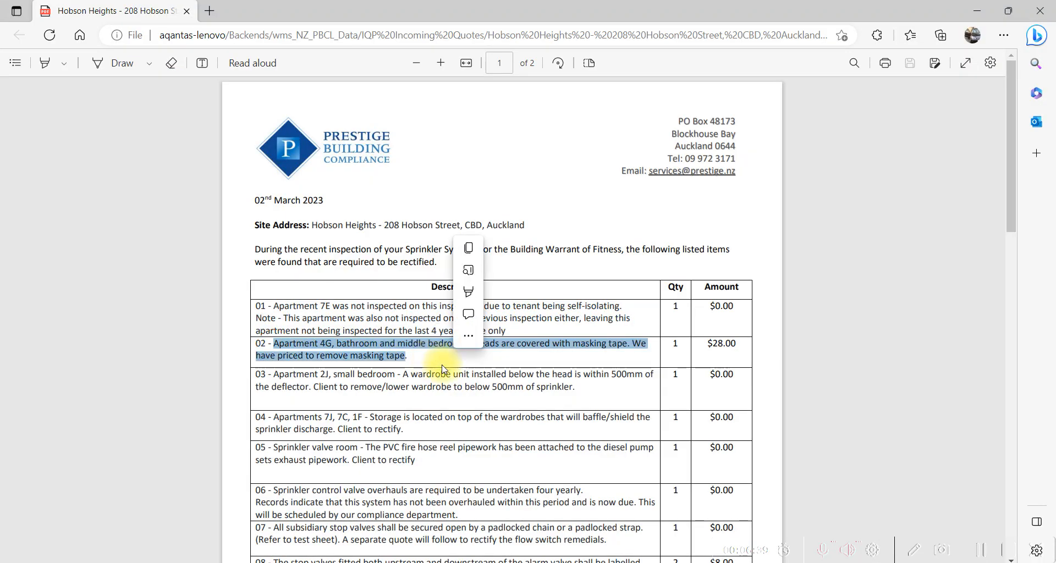
key(ctrl+c)
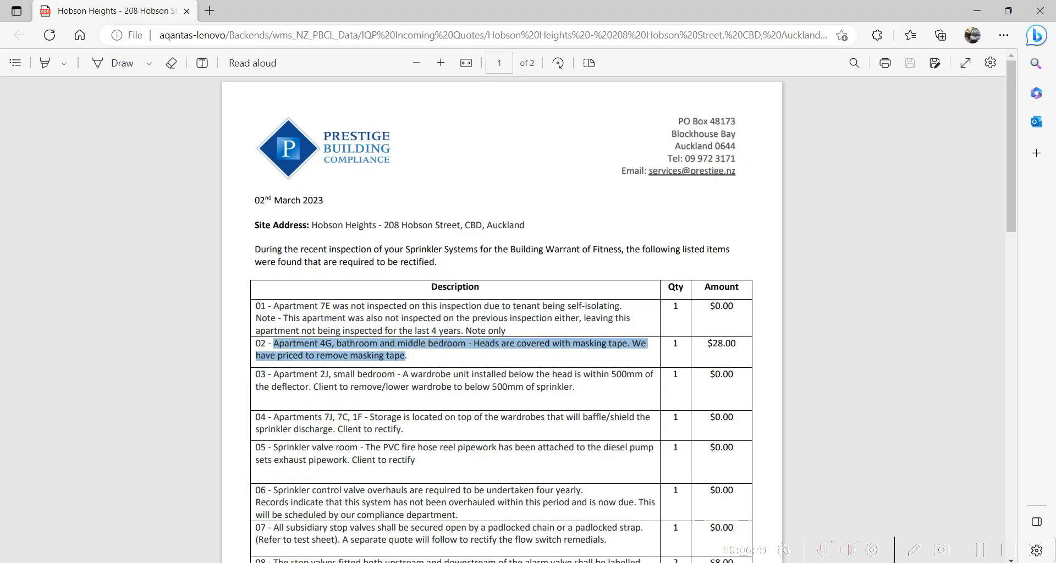
key(alt+Tab)
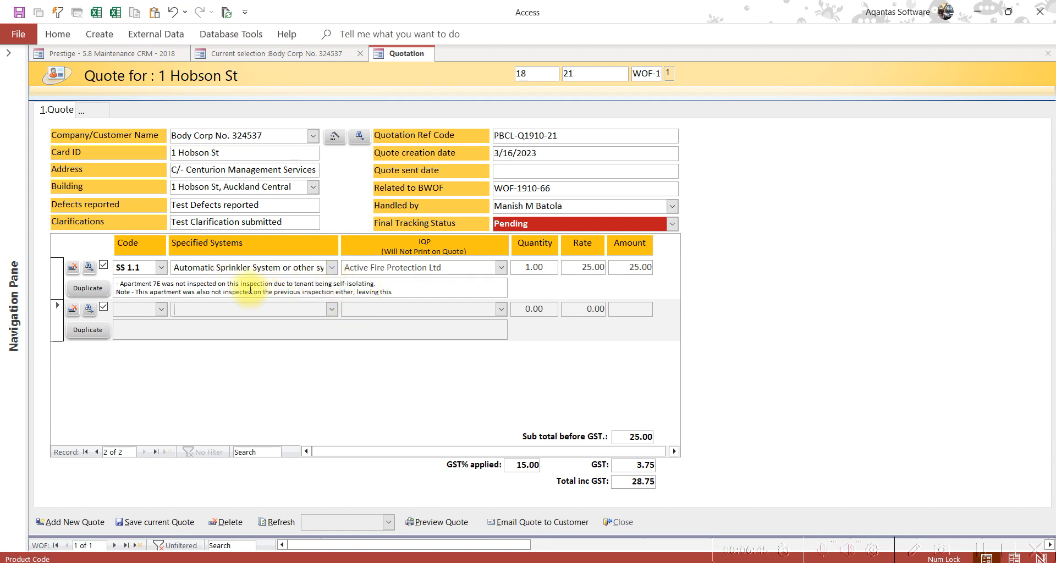
click(121, 288)
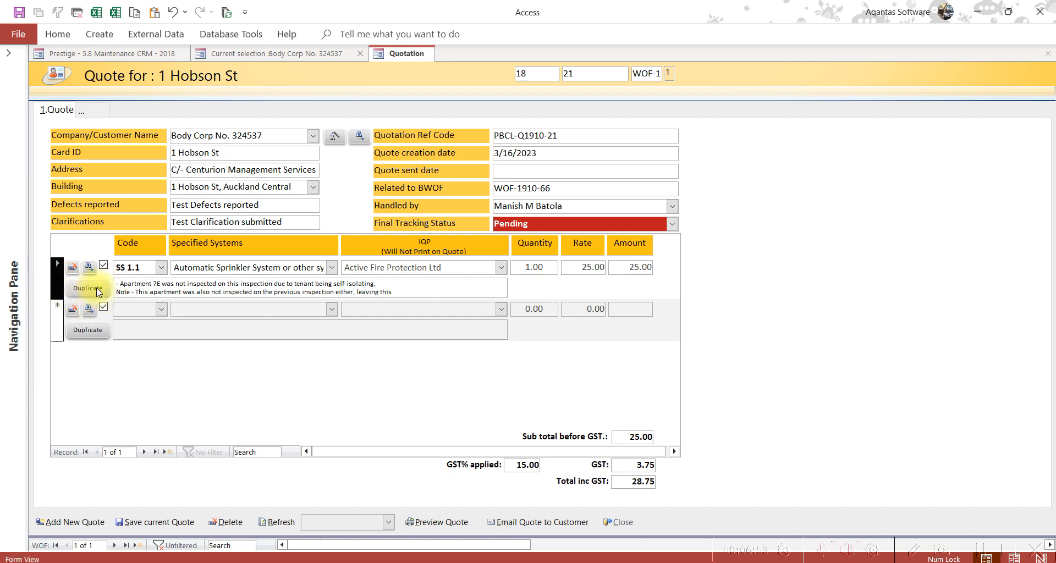
Duplicate the first line and replace the copy's notes with the Apartment 4G item 02 description
click(97, 291)
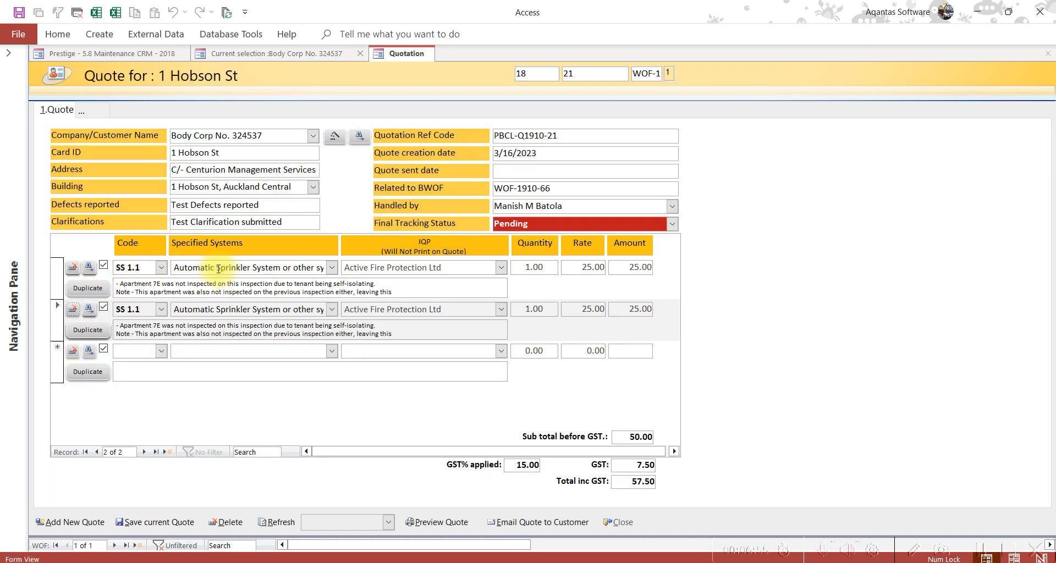
drag(115, 329, 497, 342)
key(Delete)
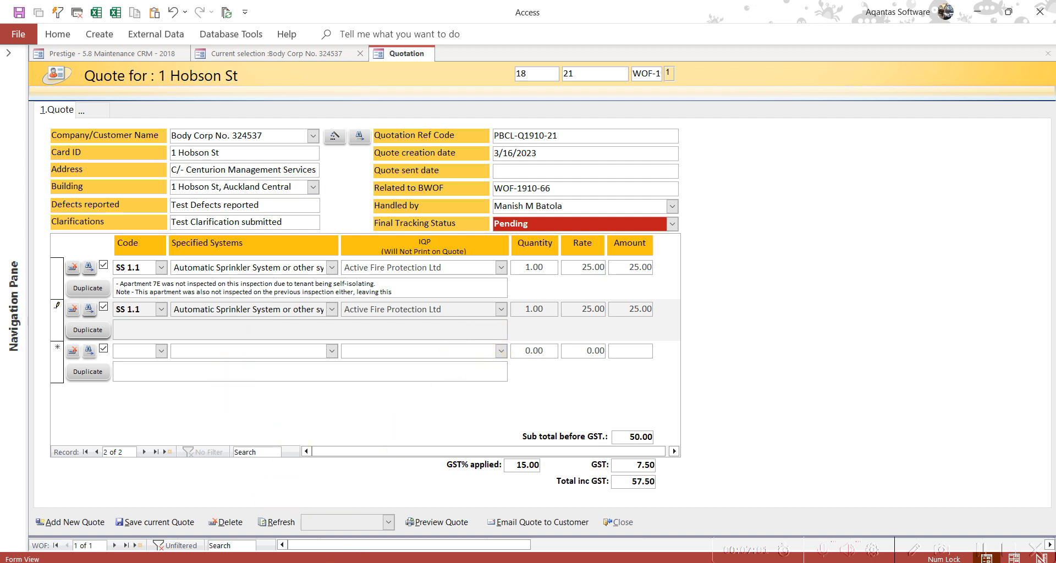
key(alt+Tab)
drag(274, 344, 425, 359)
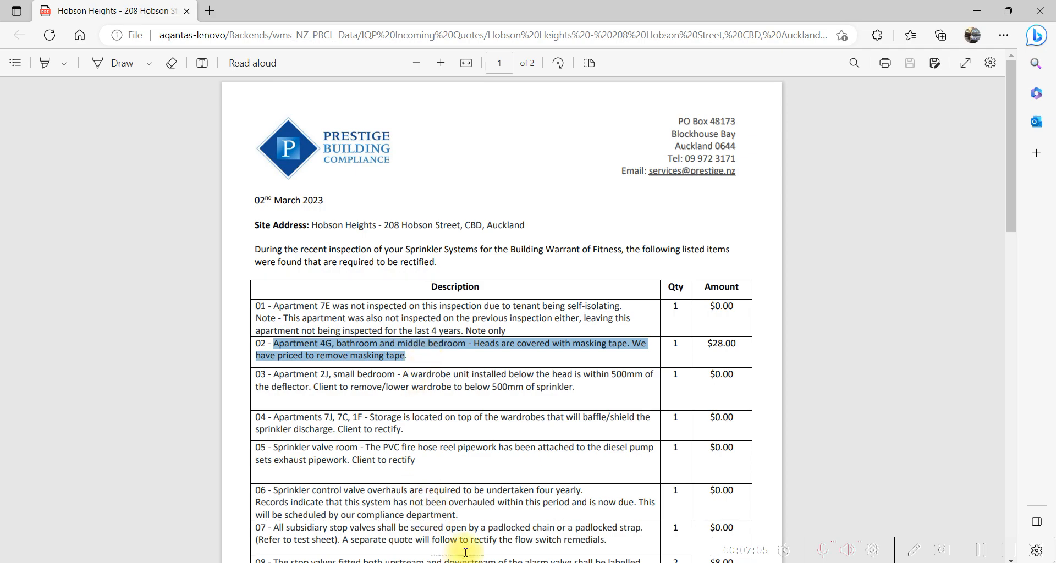
key(alt+Tab)
click(206, 328)
key(ctrl+v)
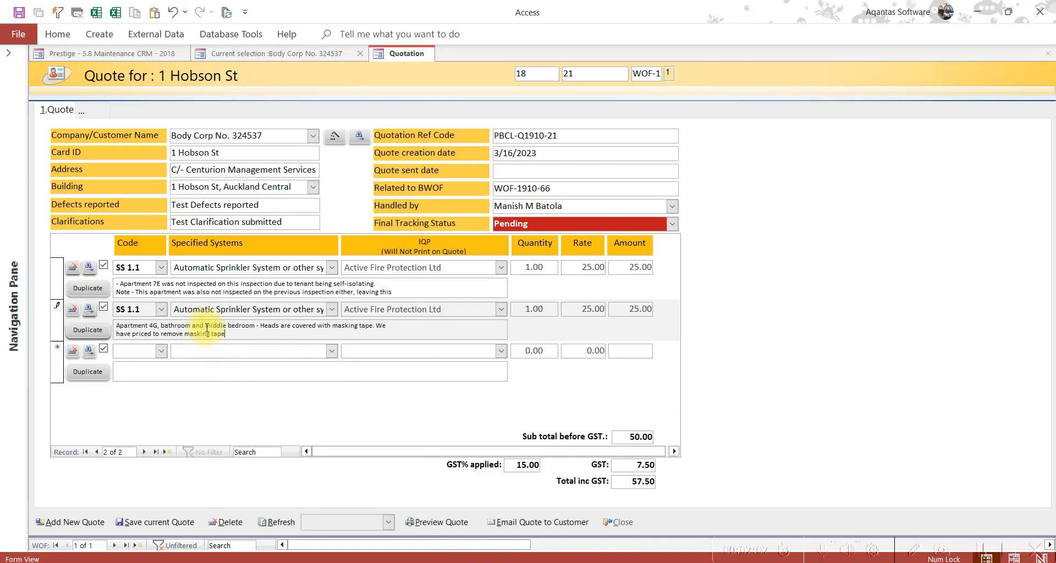
Select the second line's rate and check item 02's amount against the PDF
double_click(526, 310)
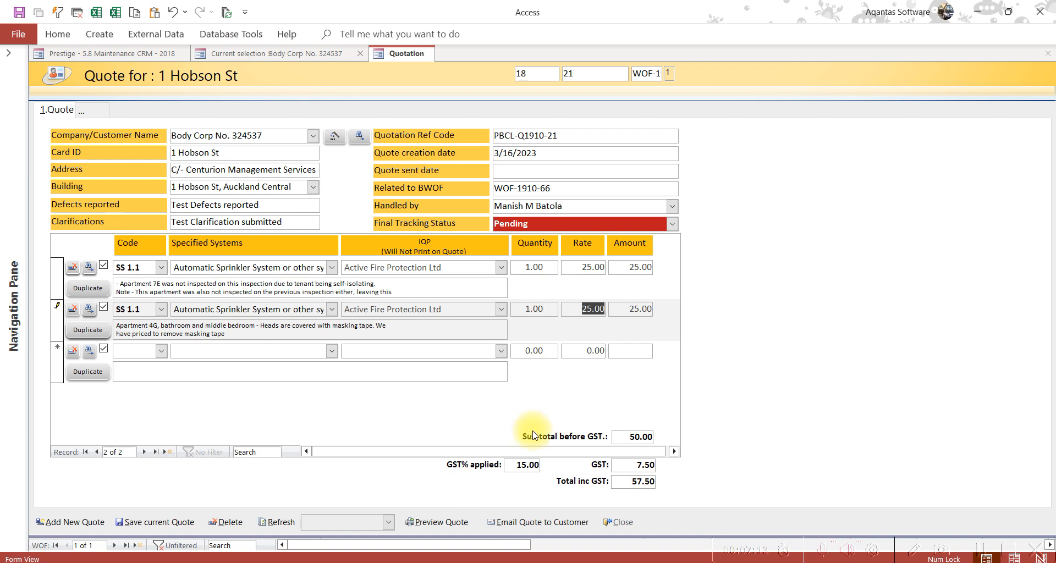
key(alt+Tab)
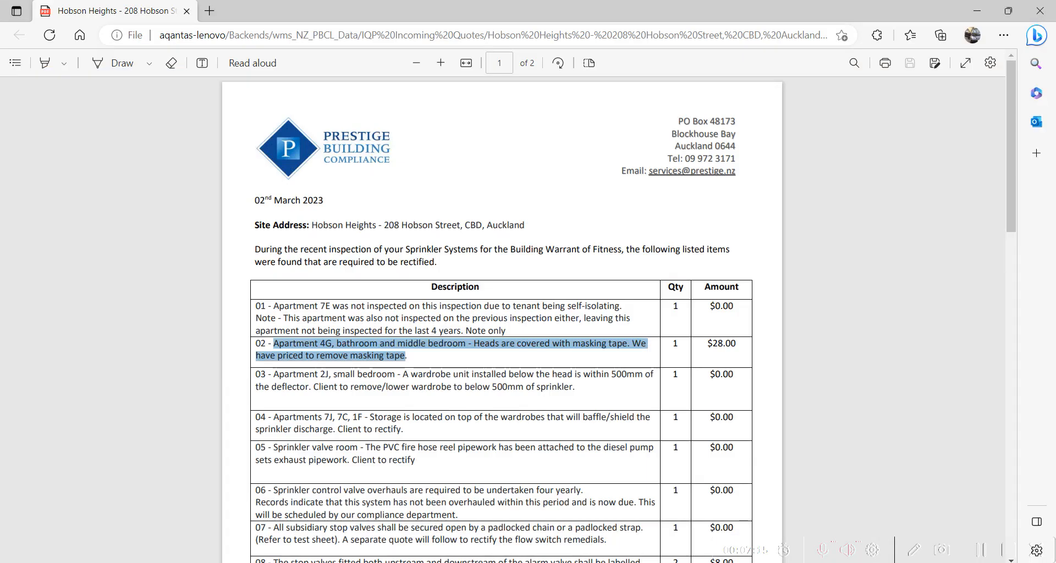
key(alt+Tab)
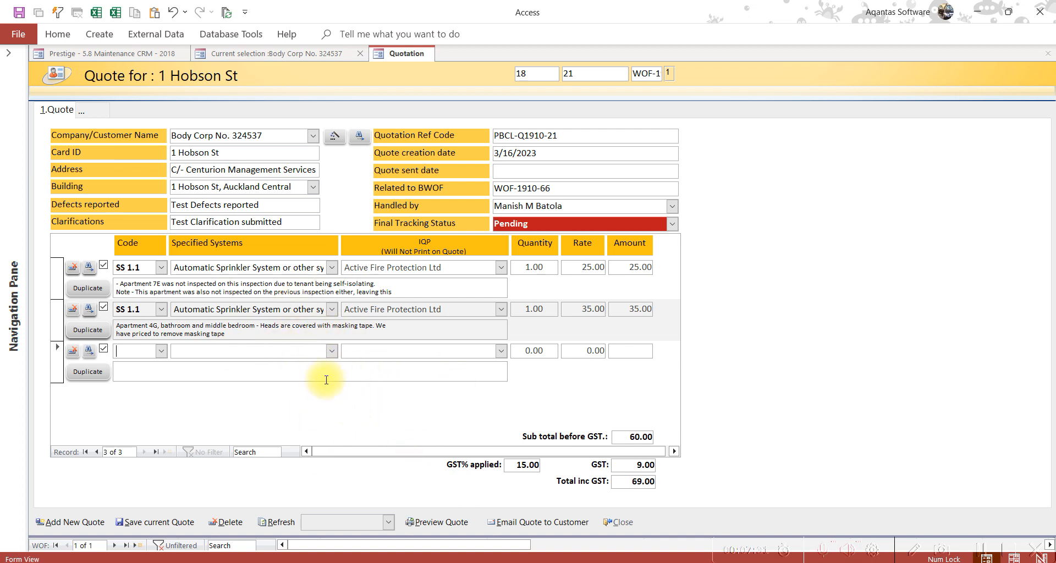
click(166, 526)
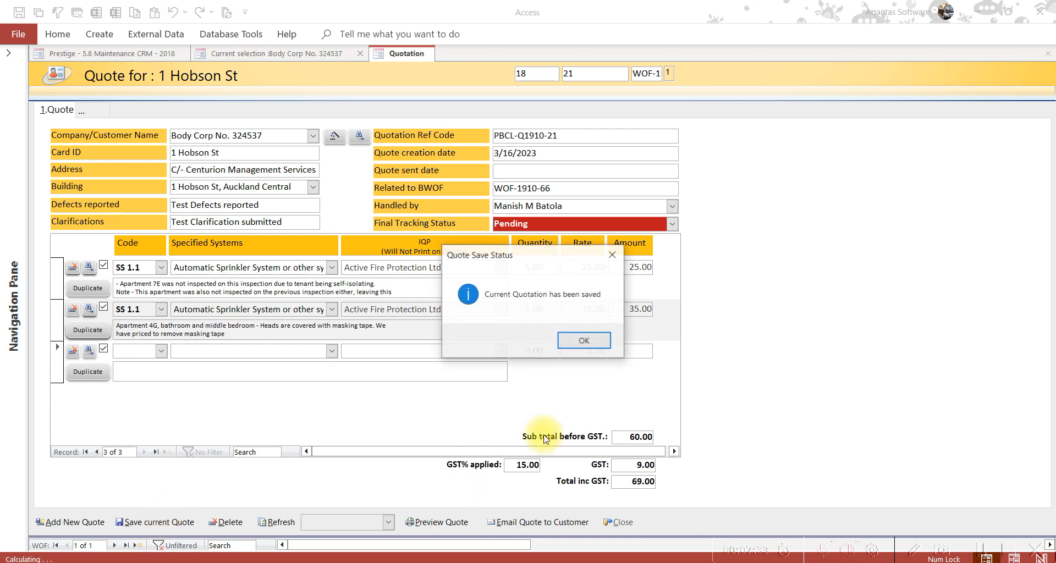
click(579, 342)
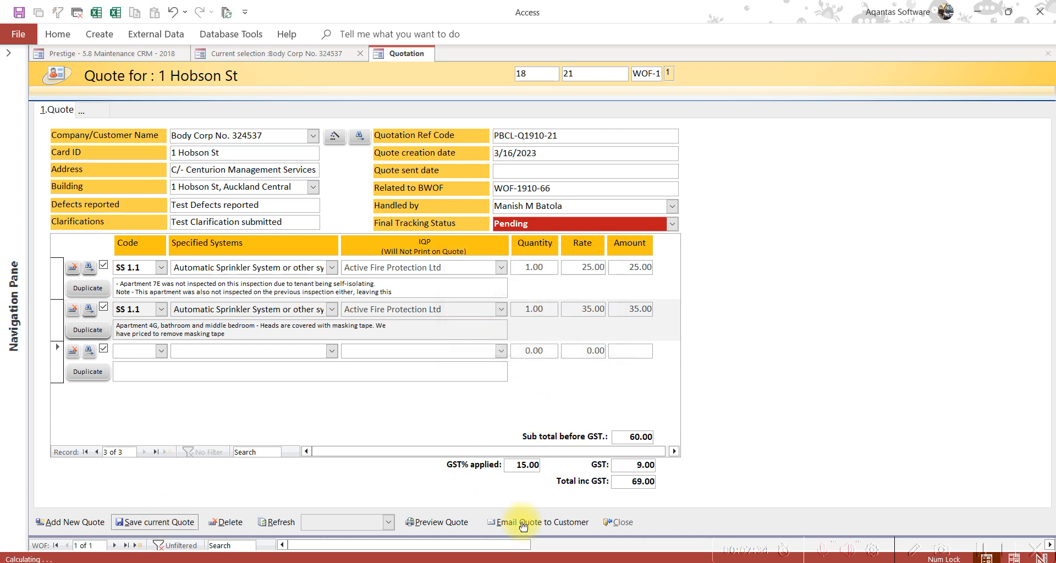
click(432, 526)
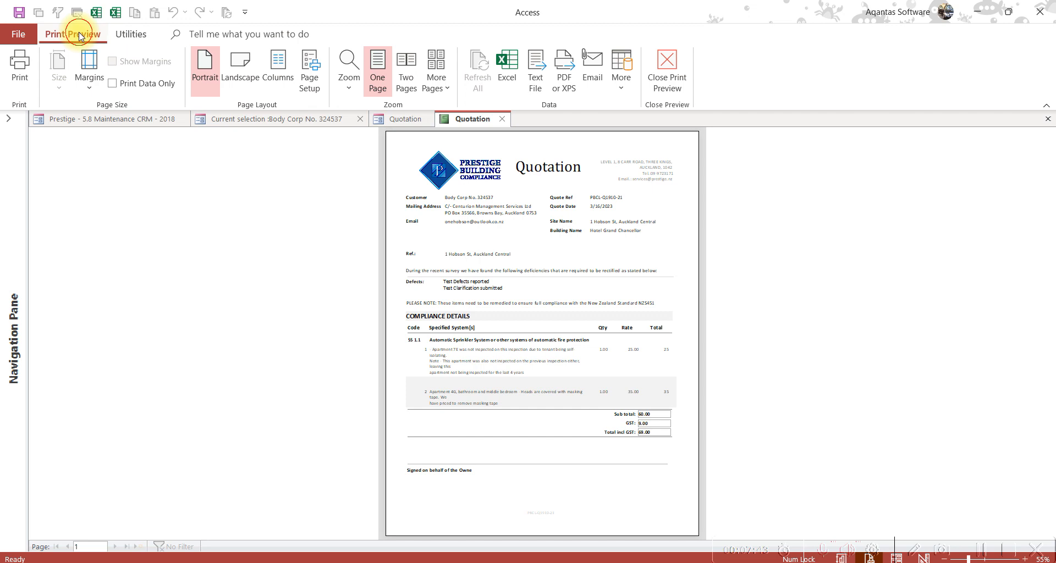
Zoom the quotation preview to 150% and scroll through it before returning to the form
click(355, 91)
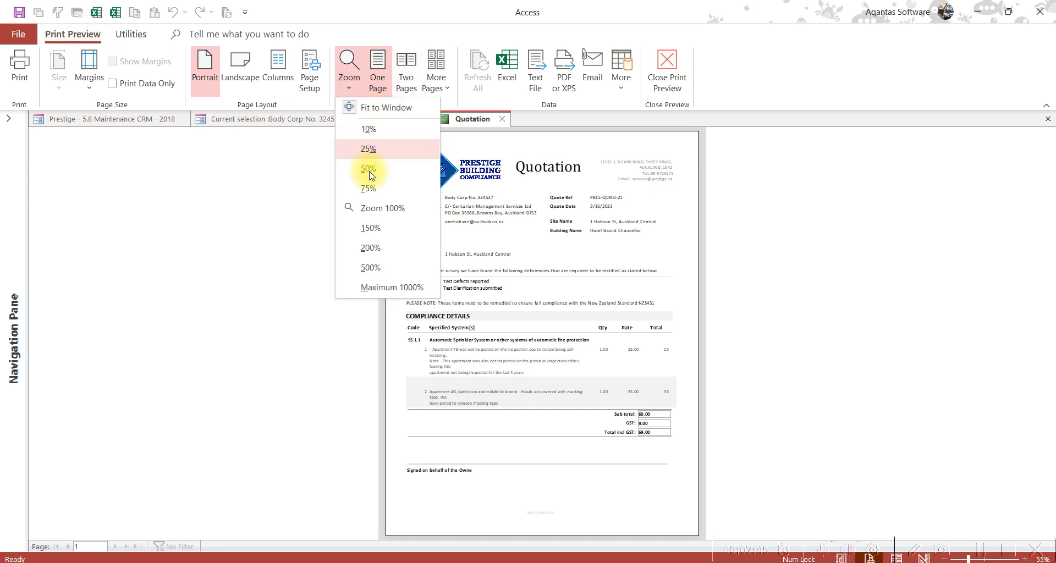
click(374, 229)
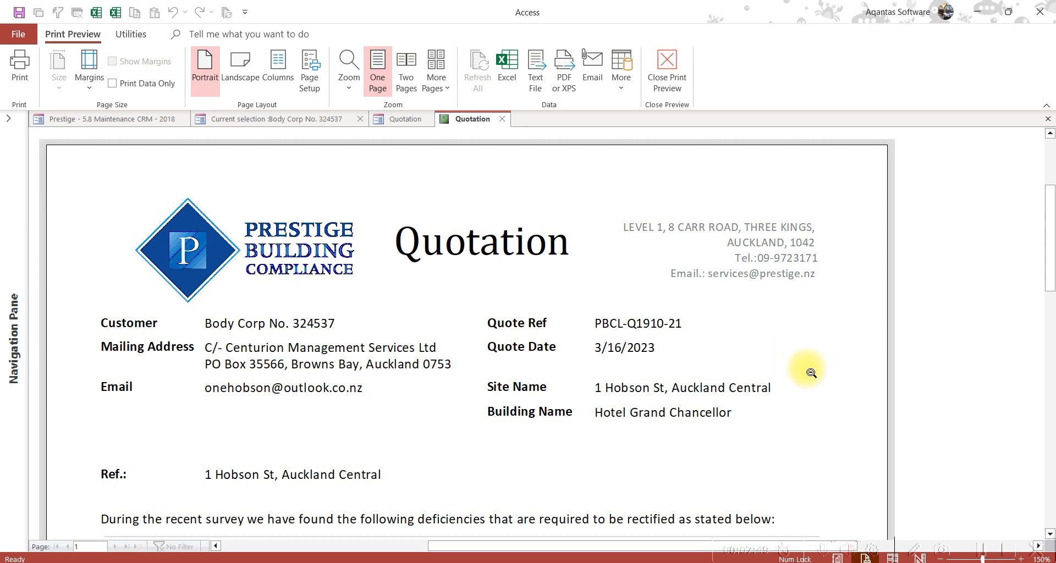
scroll(811, 375, down, 1)
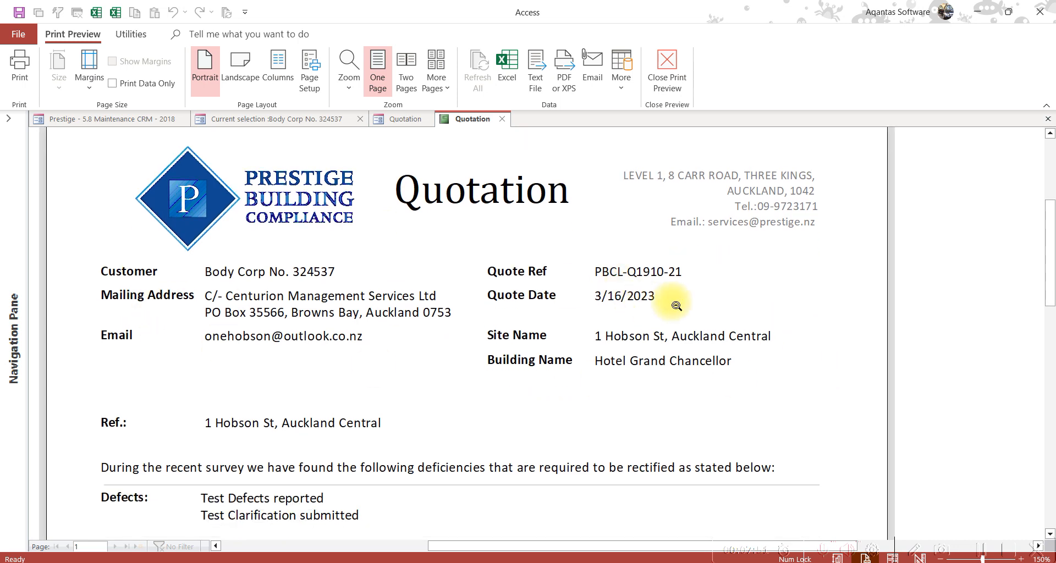
scroll(742, 330, down, 2)
scroll(302, 342, down, 1)
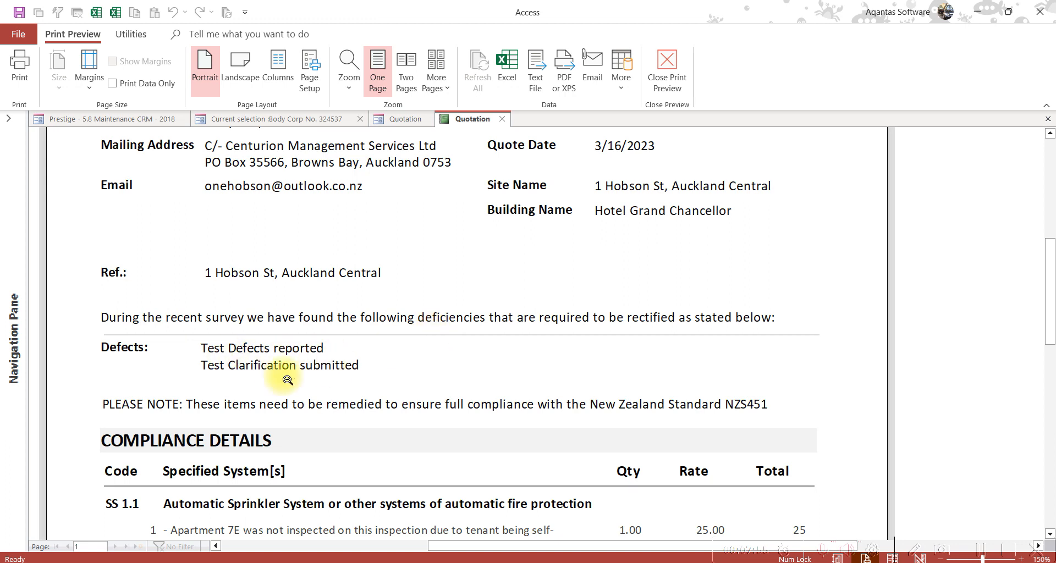
scroll(602, 349, down, 3)
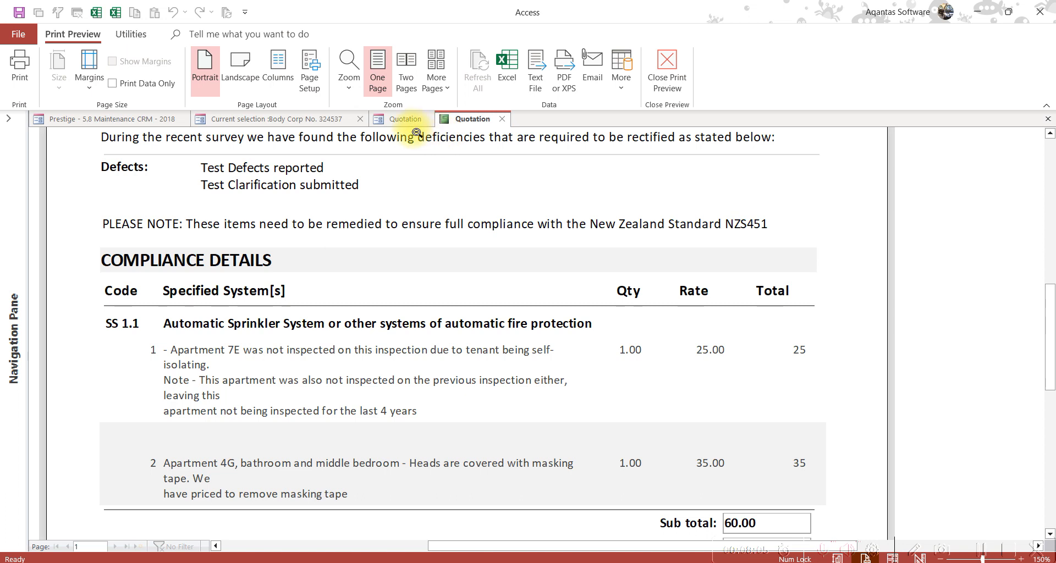
click(403, 119)
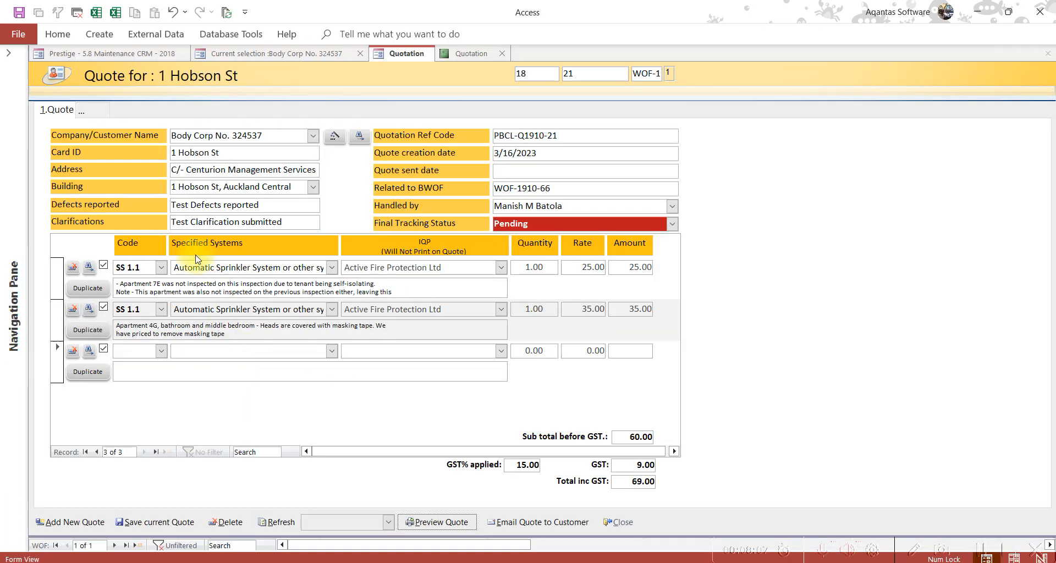
Reopen the quotation report, inspect the whole page and company address, then close the preview
click(193, 309)
click(210, 267)
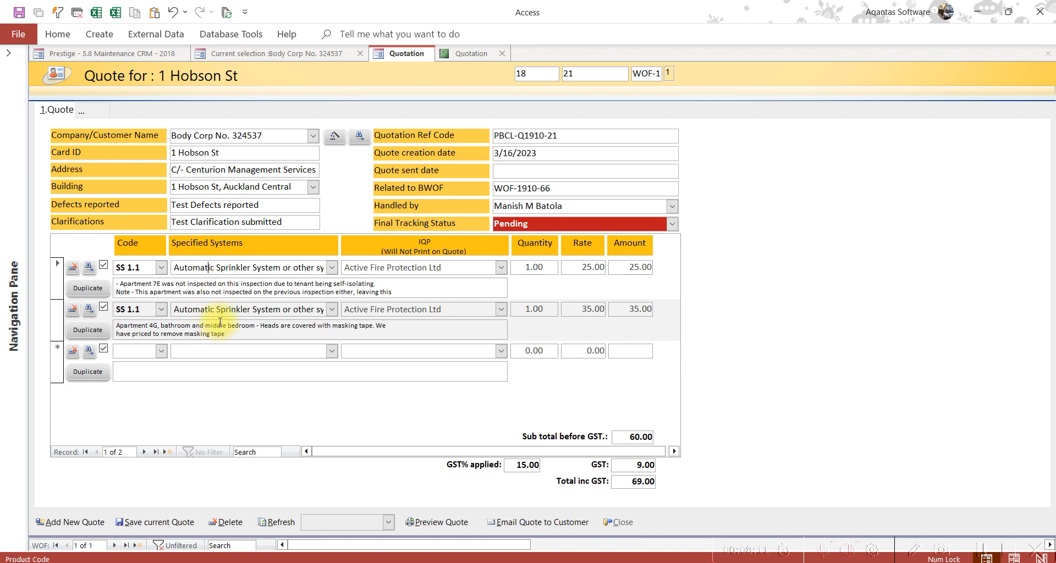
click(495, 54)
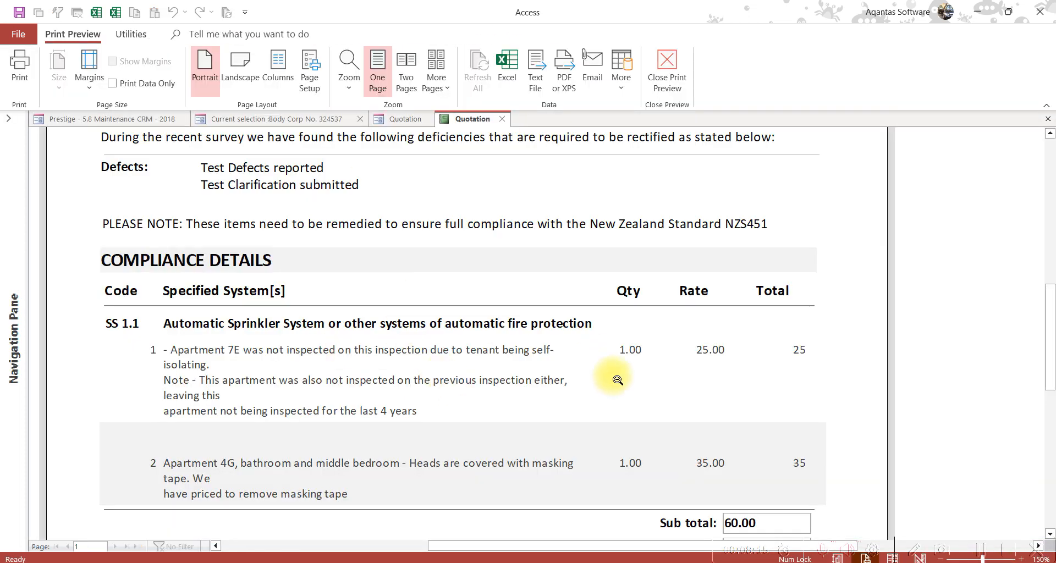
scroll(447, 373, down, 1)
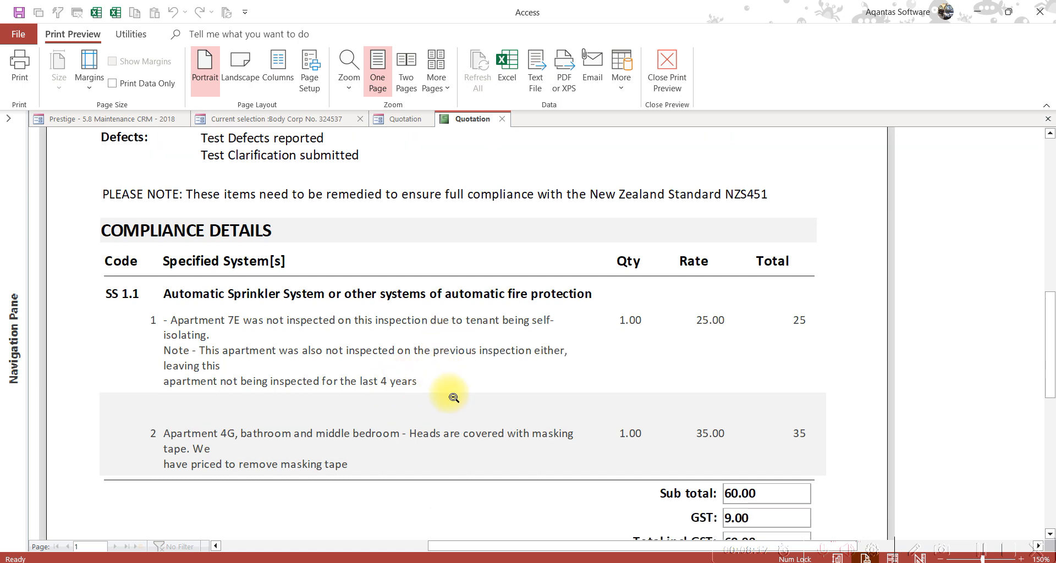
scroll(374, 350, down, 7)
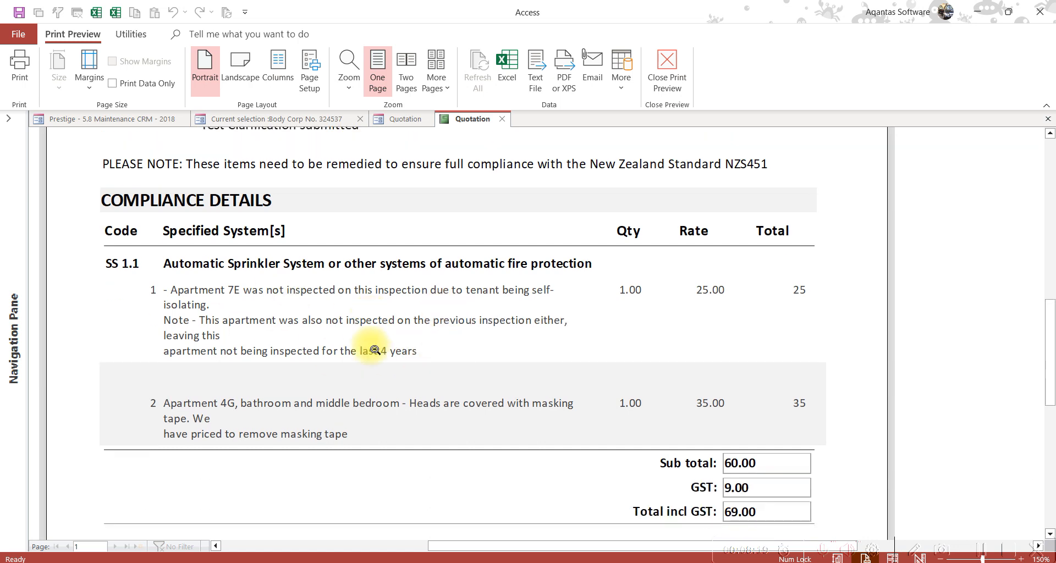
scroll(374, 351, up, 4)
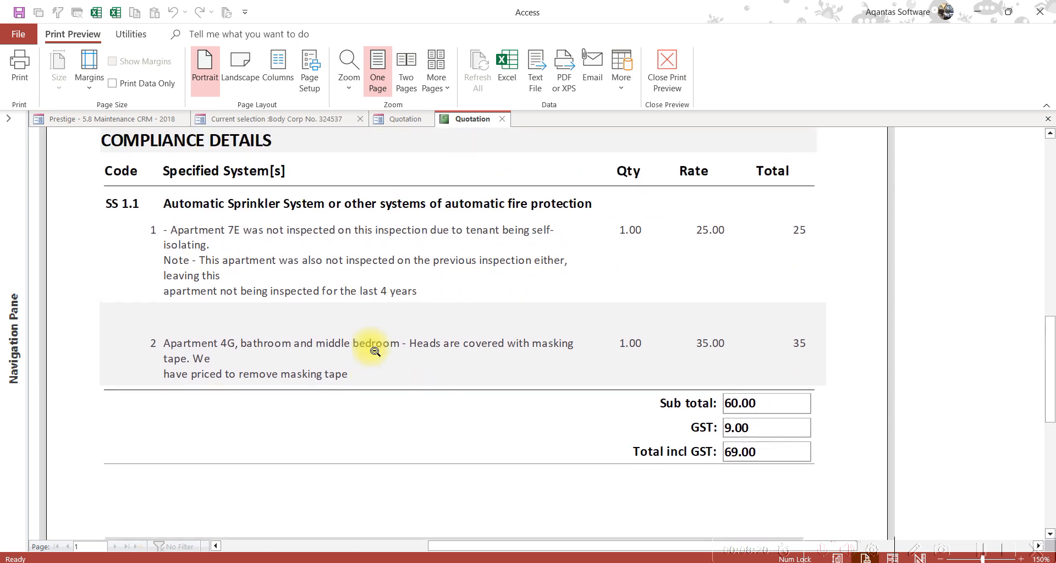
click(345, 301)
click(654, 168)
click(567, 171)
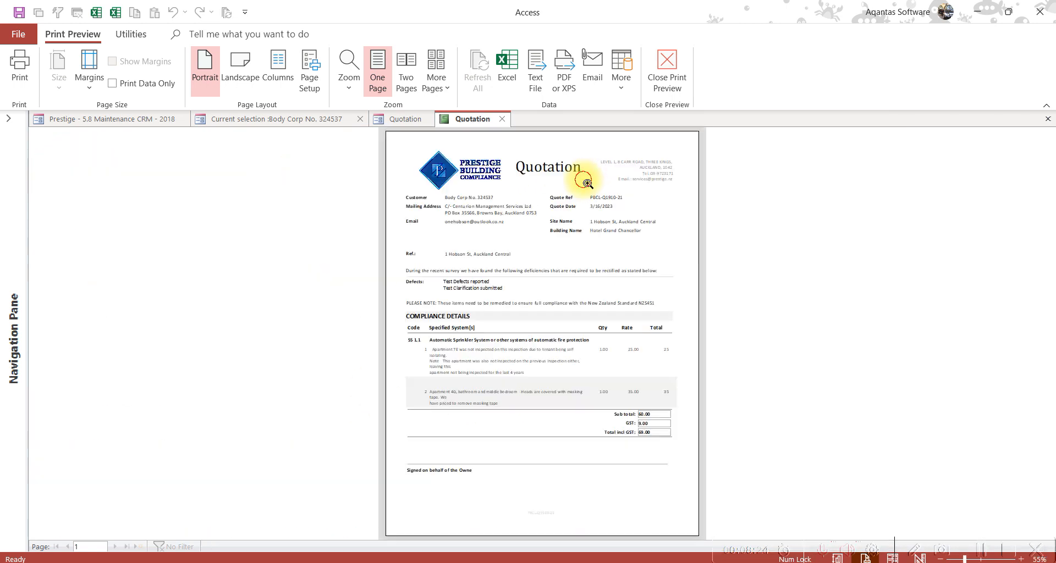
click(502, 121)
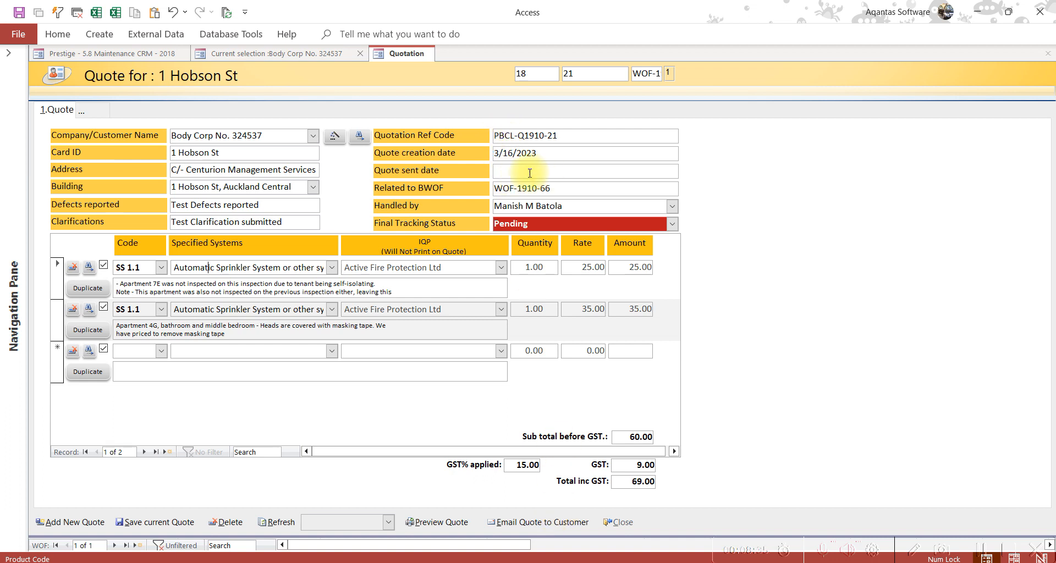
Email the quote with a 3-day follow-up reminder, creating the PBCL-Q1910-21 draft with PDF attached
click(550, 525)
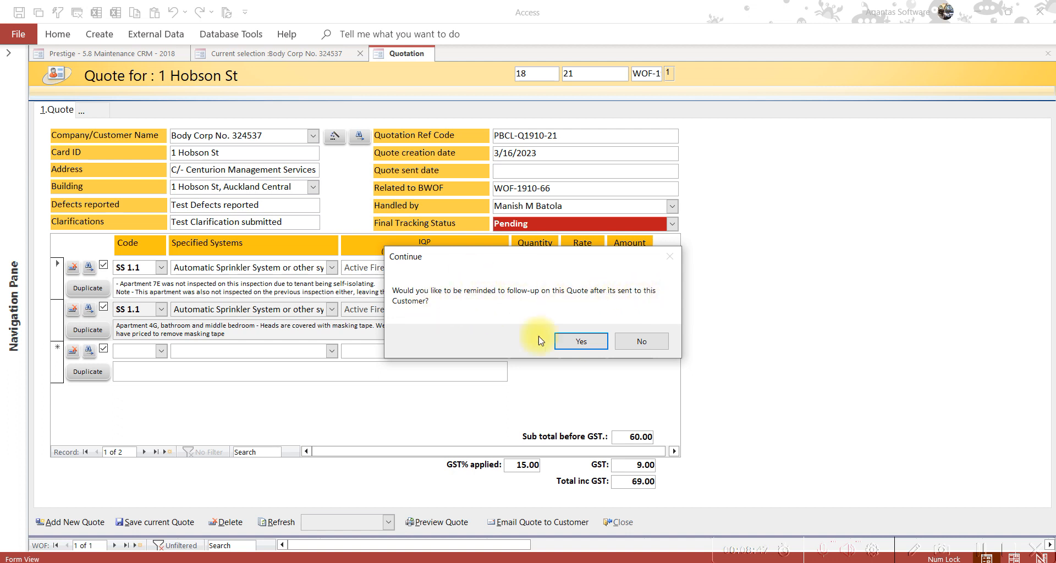
click(585, 343)
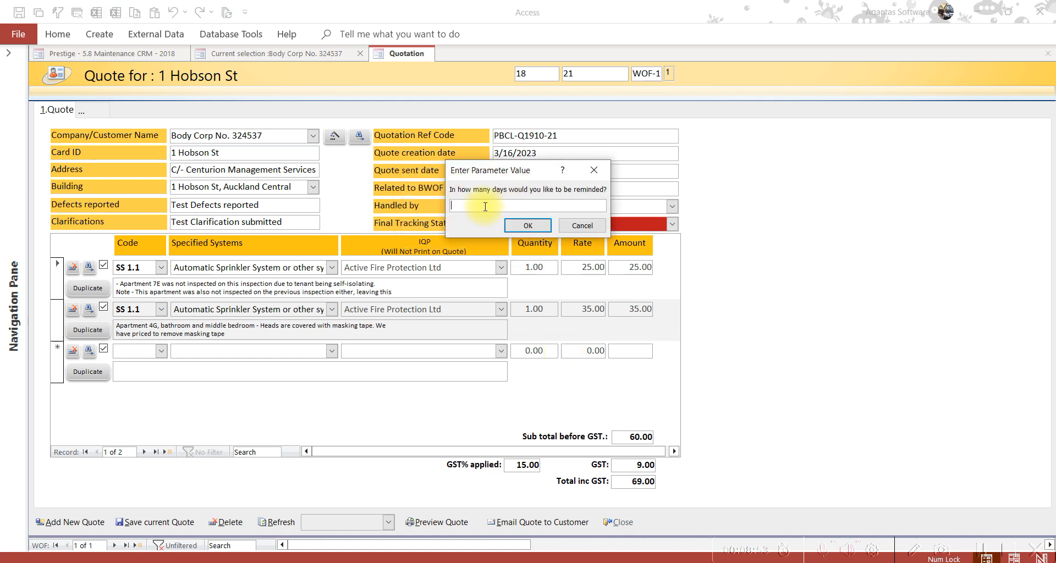
click(532, 226)
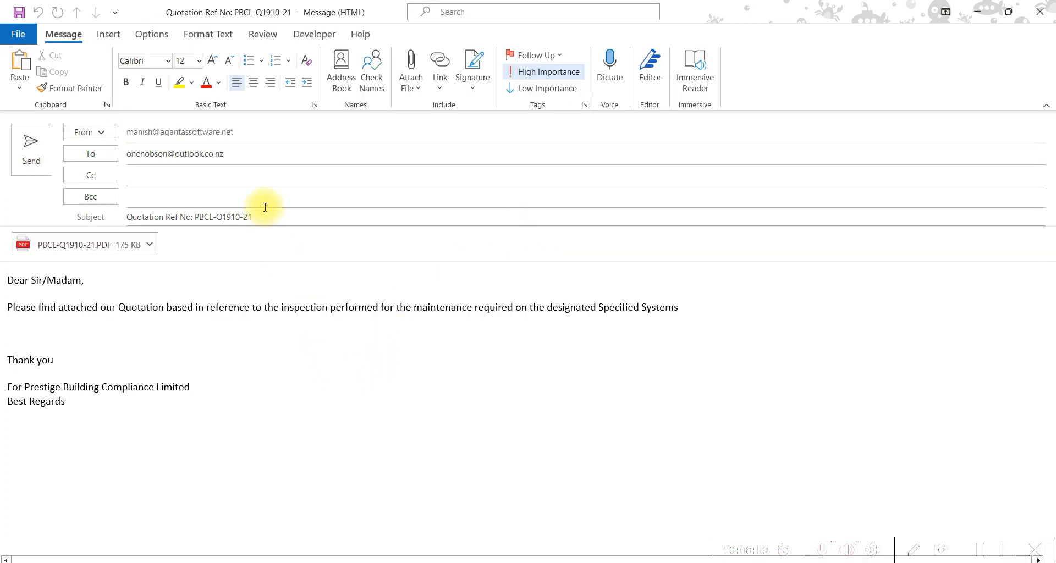
Review the draft's recipient address, subject line and message body
click(229, 154)
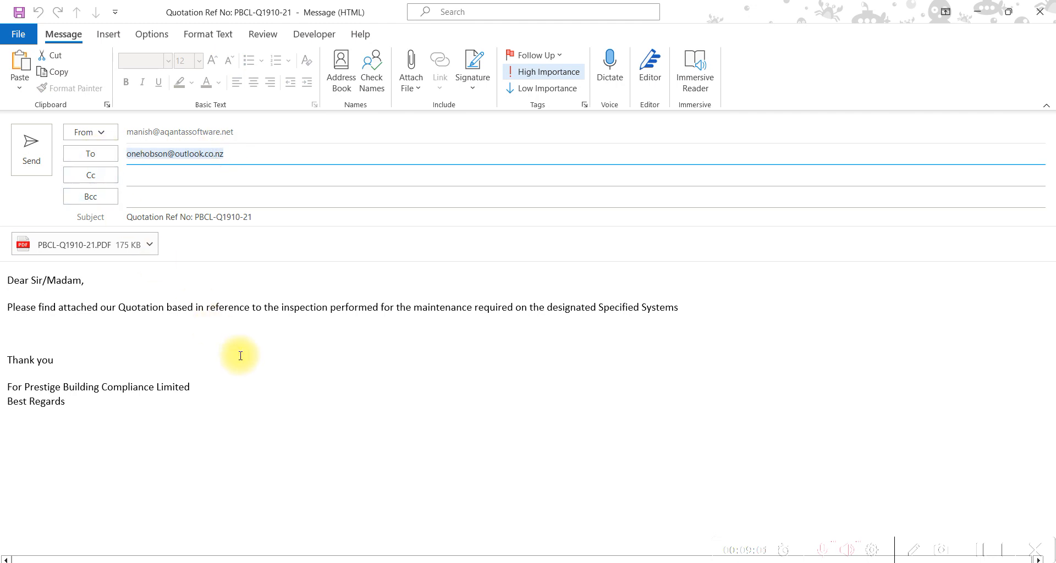
drag(267, 216, 106, 201)
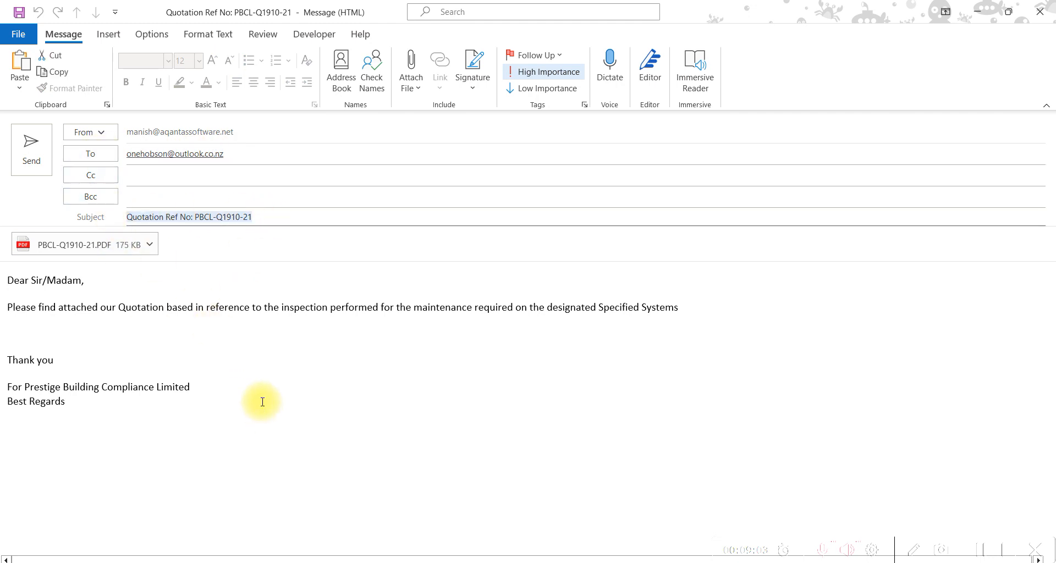
drag(8, 280, 88, 400)
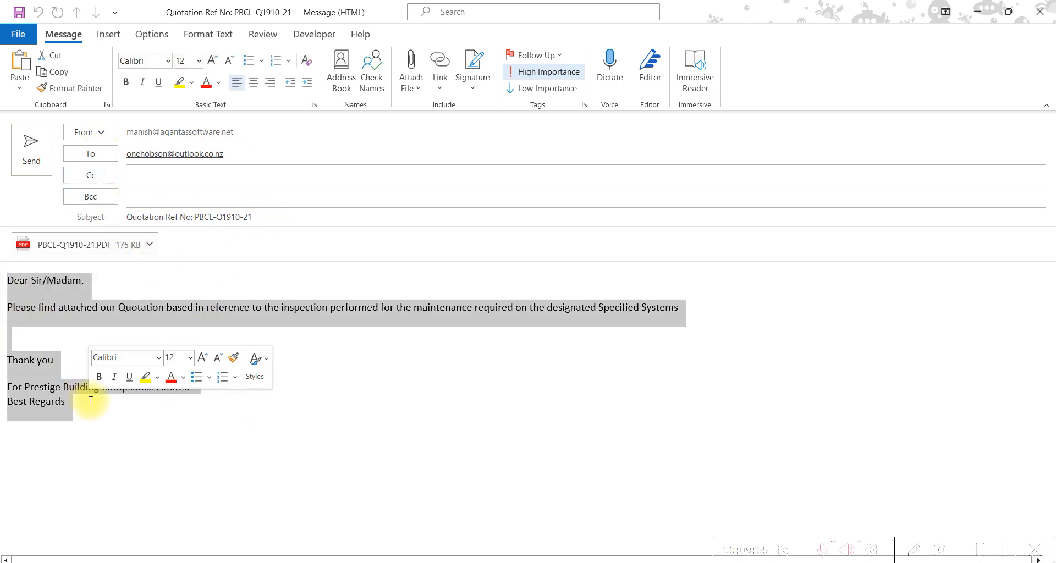
Open the attached PBCL-Q1910-21.PDF quotation from the attachment menu
click(150, 250)
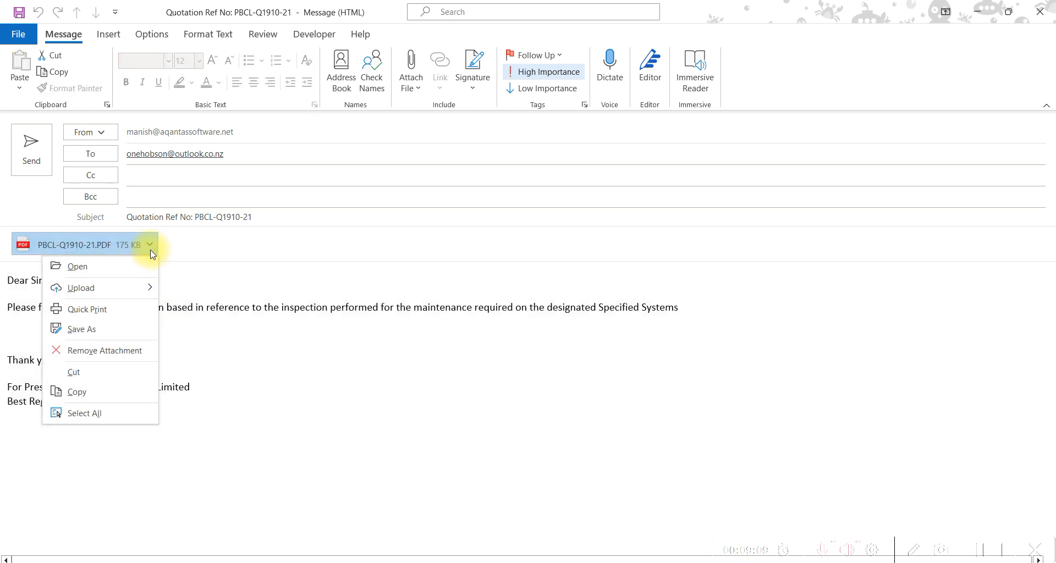
click(77, 266)
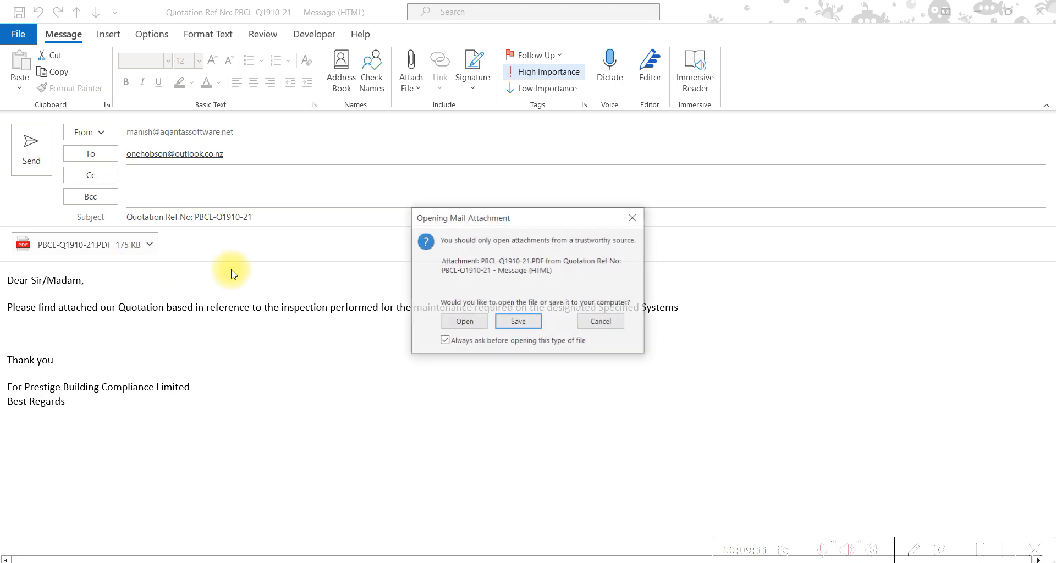
click(476, 325)
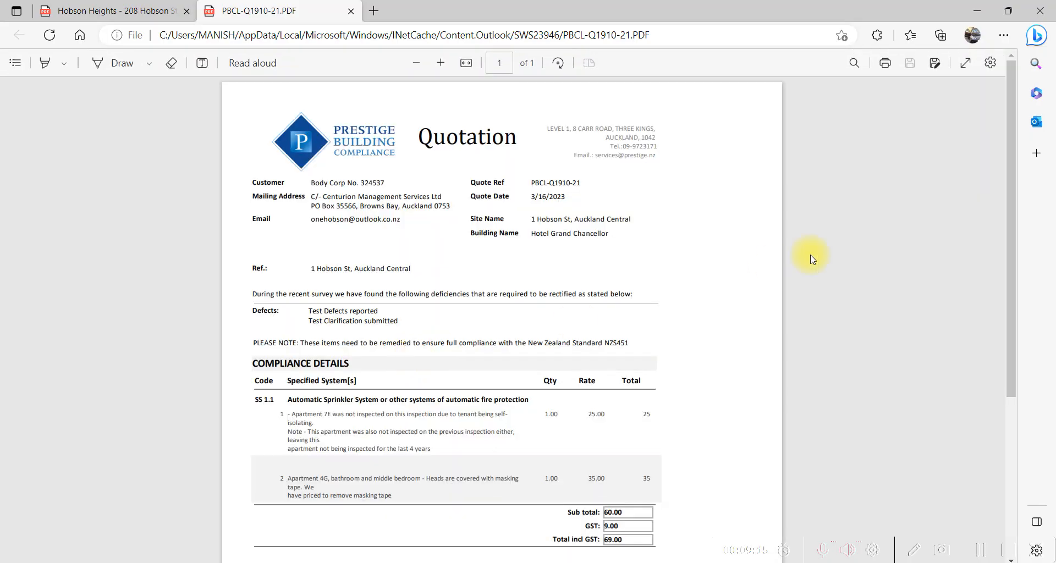
Enlarge the quotation PDF two zoom steps and scroll through it to check the 69.00 total
click(441, 64)
click(441, 64)
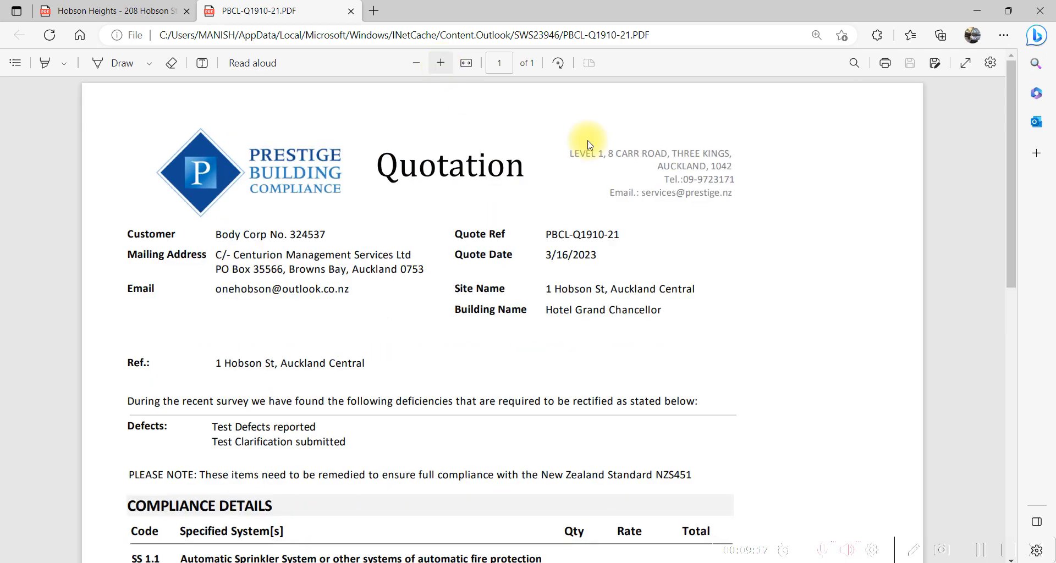
scroll(803, 238, down, 5)
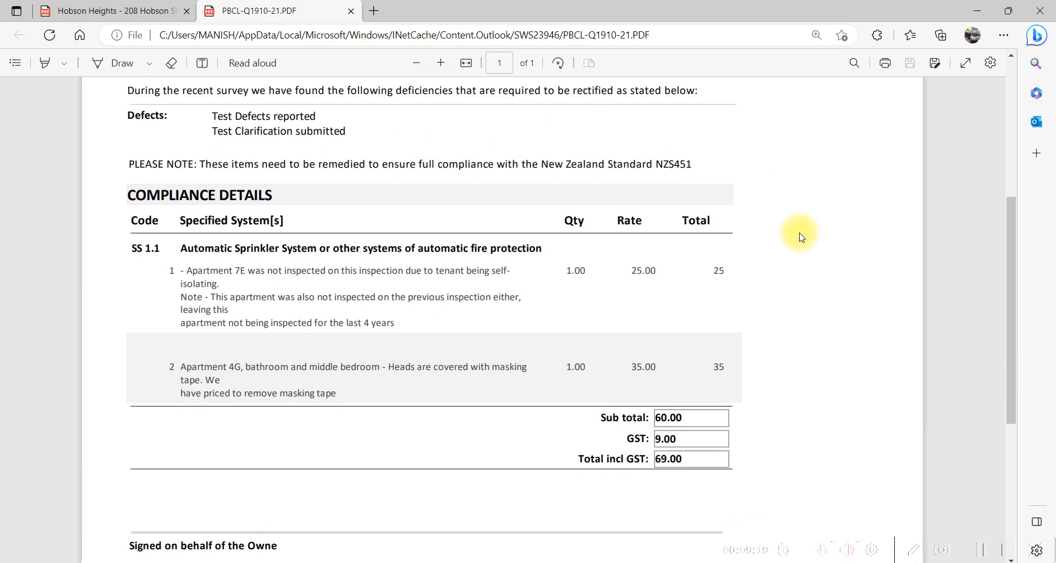
scroll(803, 238, down, 5)
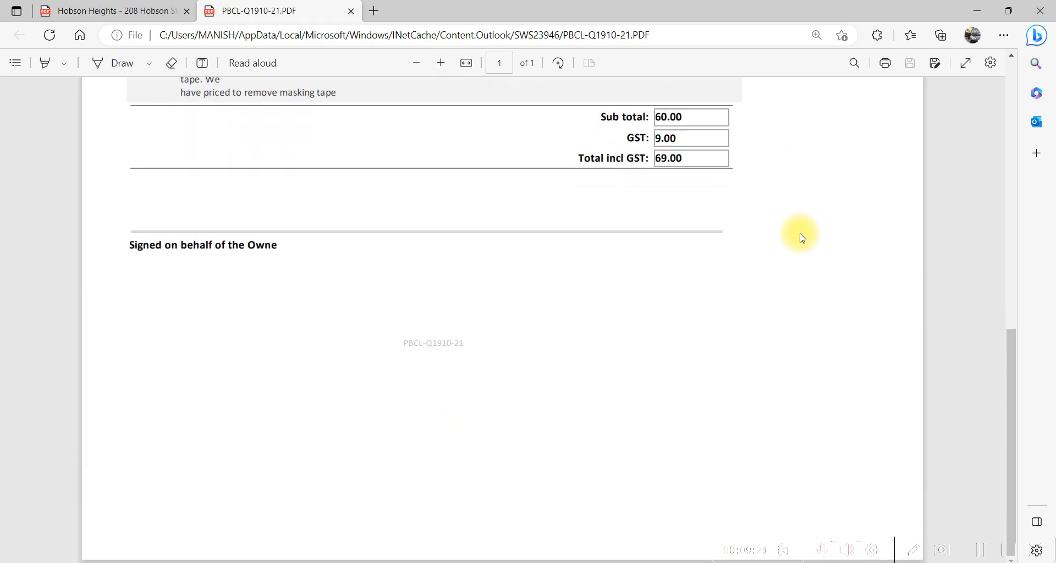
scroll(803, 238, up, 10)
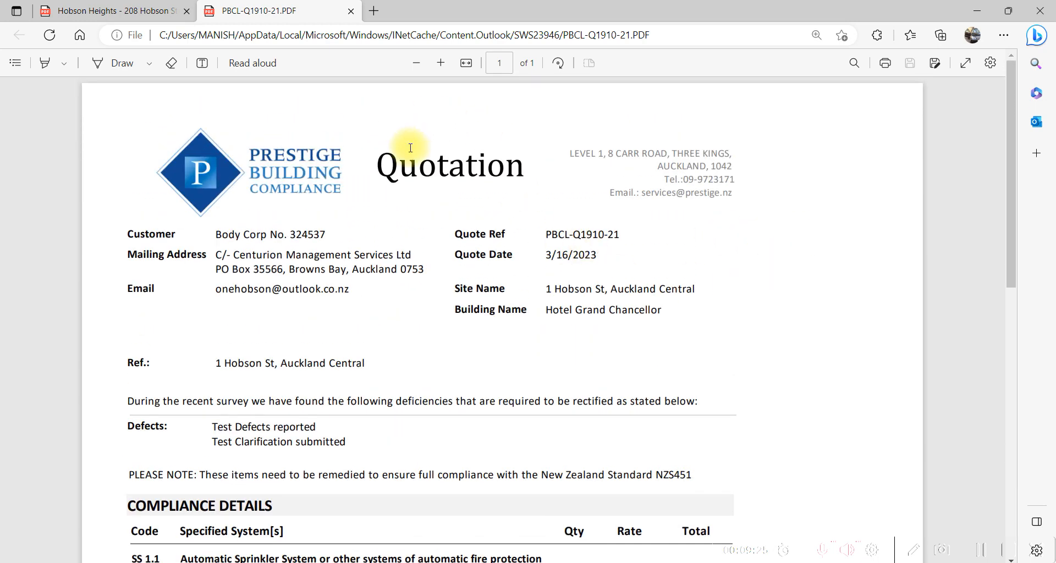
Close the PDF, minimize Edge, and close the Outlook draft without saving
click(352, 12)
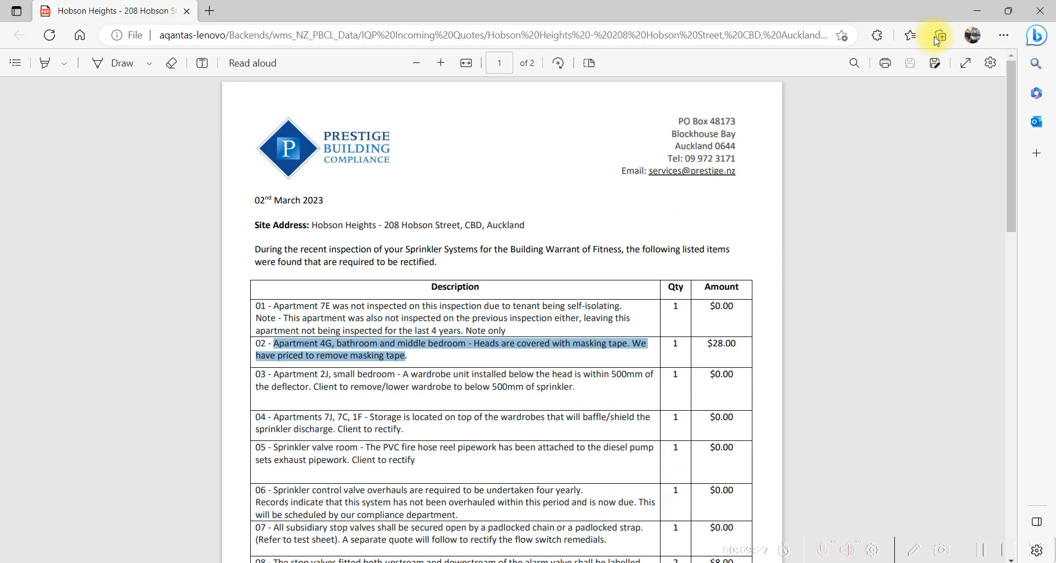
click(970, 16)
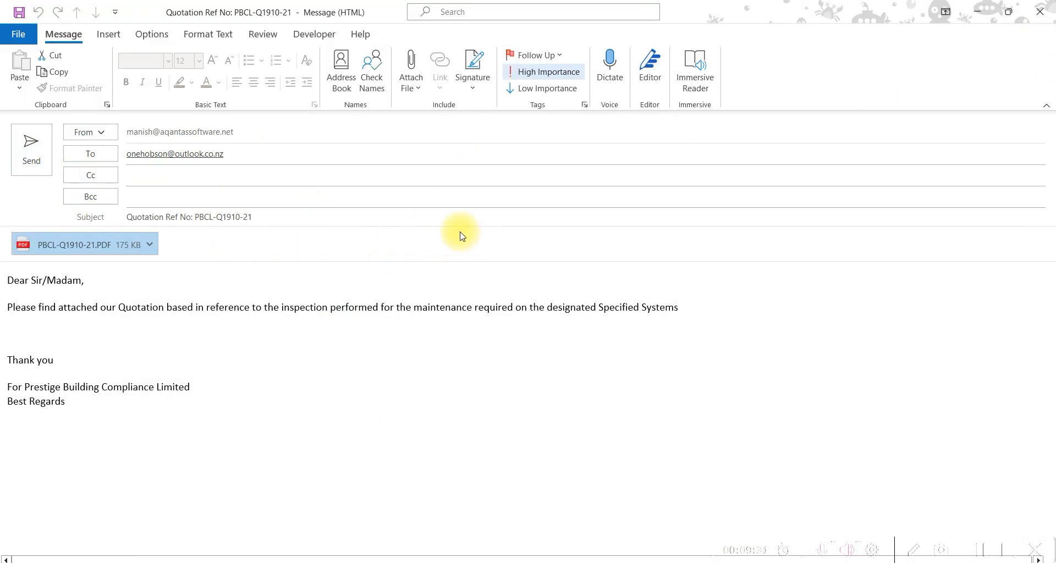
click(1047, 12)
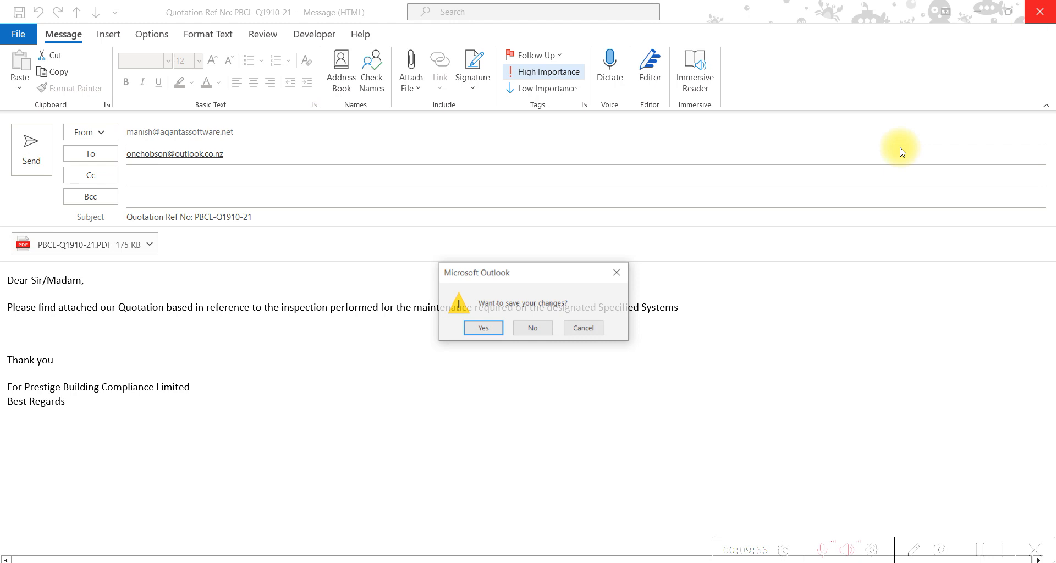
click(532, 329)
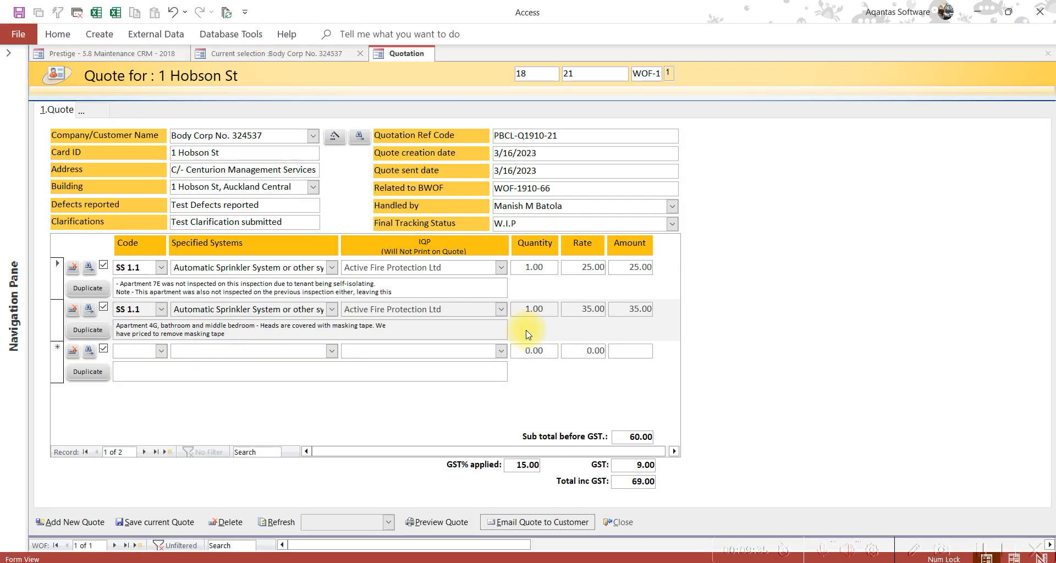
Set the Final Tracking Status to W.I.P and save the quote
click(522, 223)
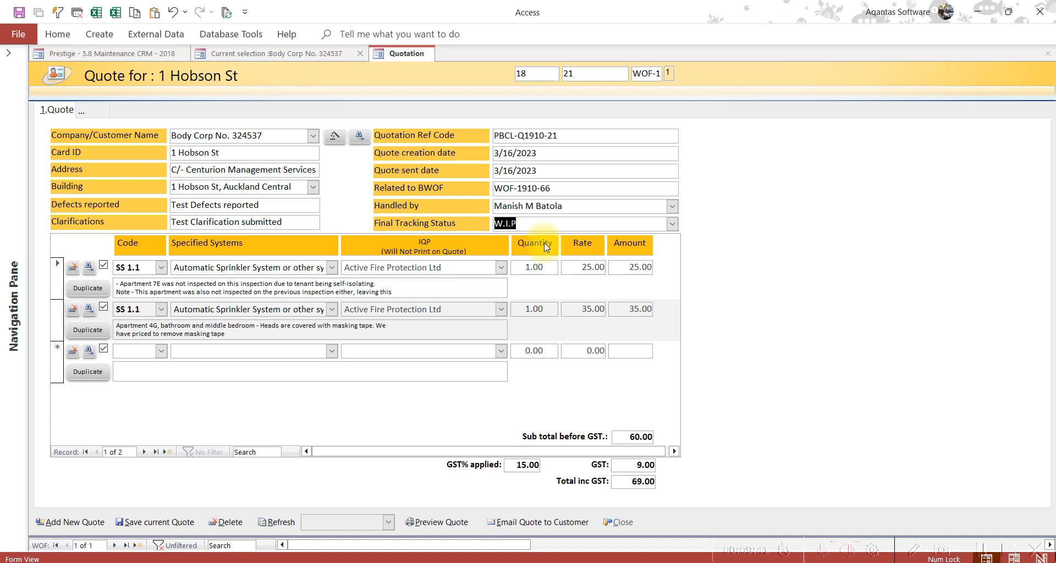
click(164, 527)
click(585, 341)
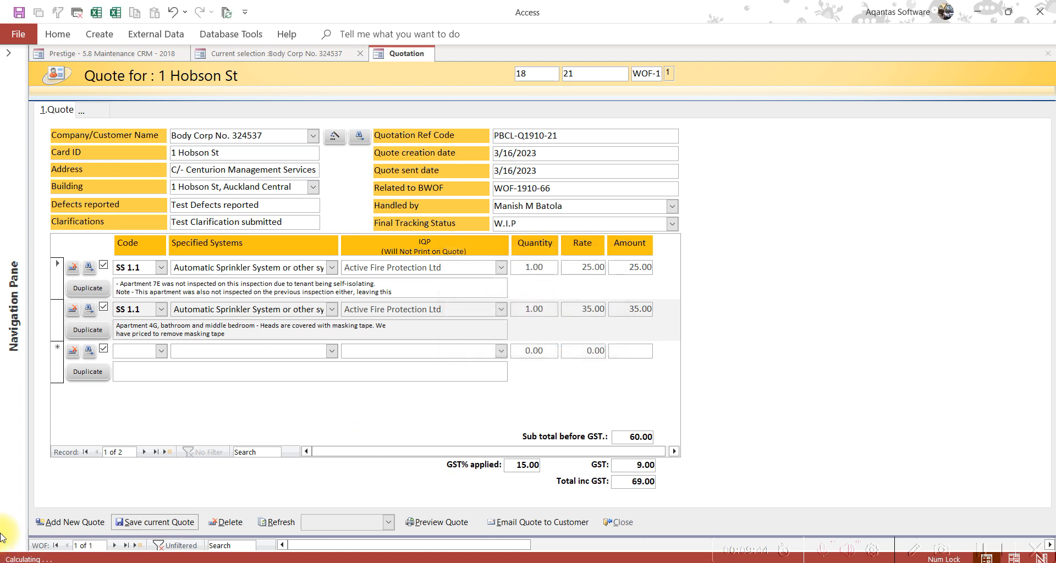
Close the quotation form and save the customer record, keeping changes despite the write conflict
click(71, 522)
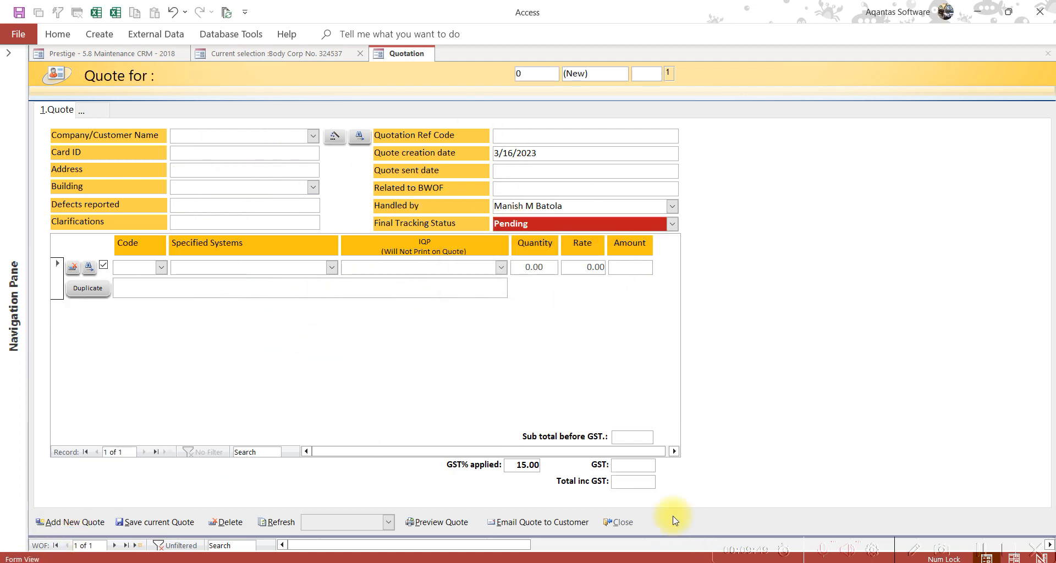
click(625, 524)
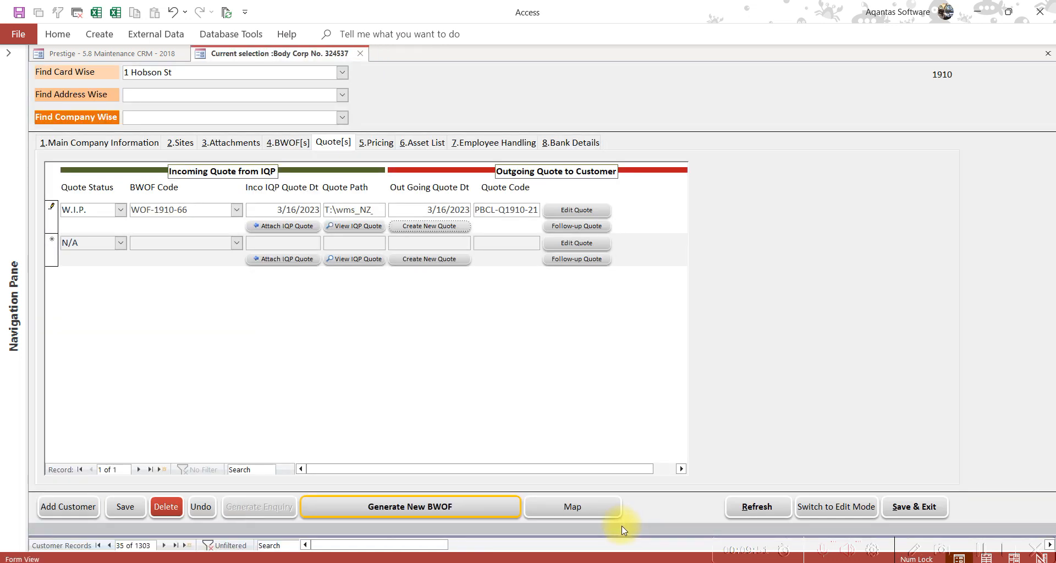
click(916, 507)
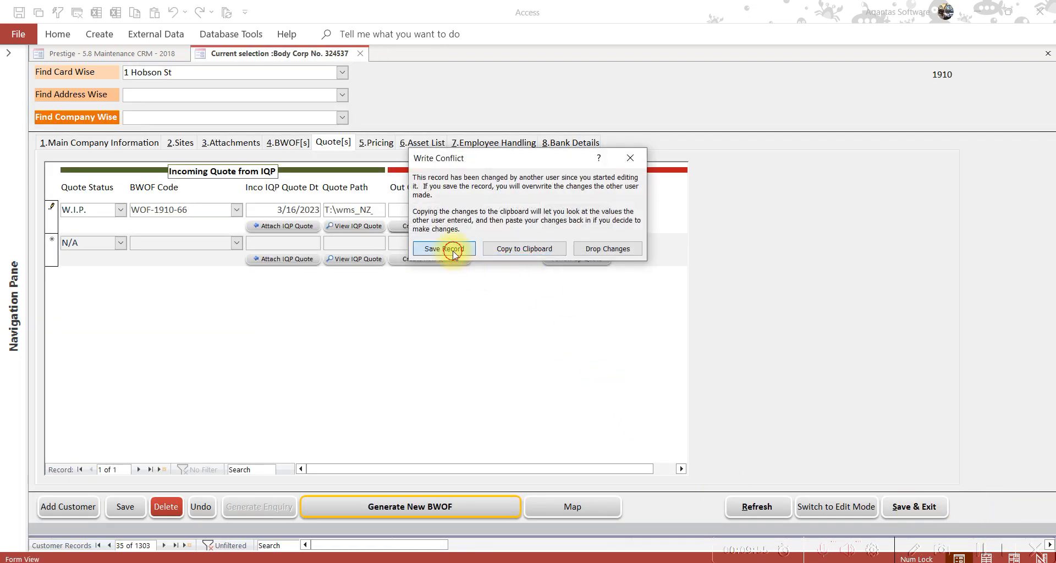
click(450, 247)
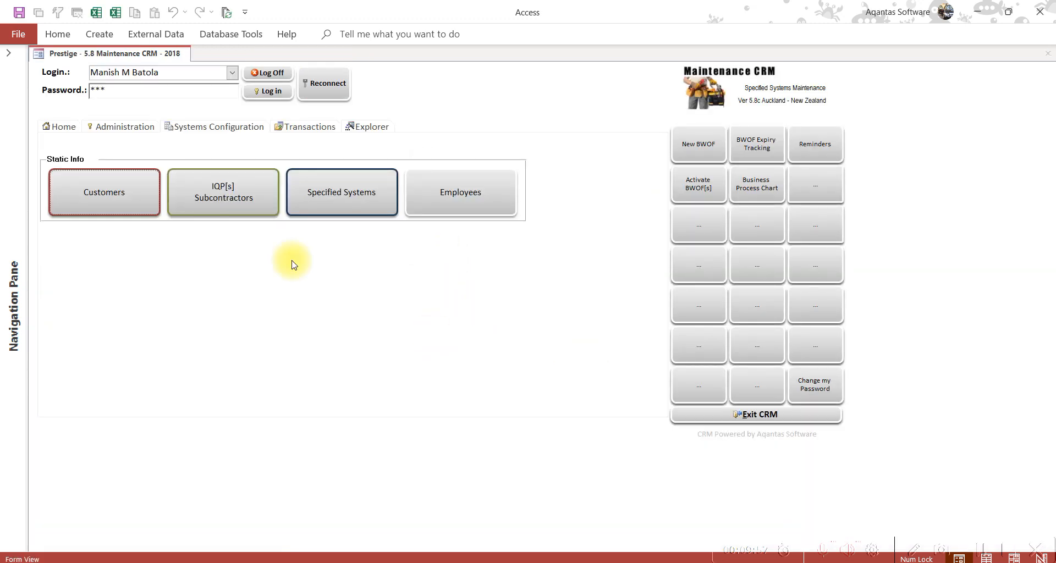
Open the CRM reminders list filtered to My Quotes
click(52, 128)
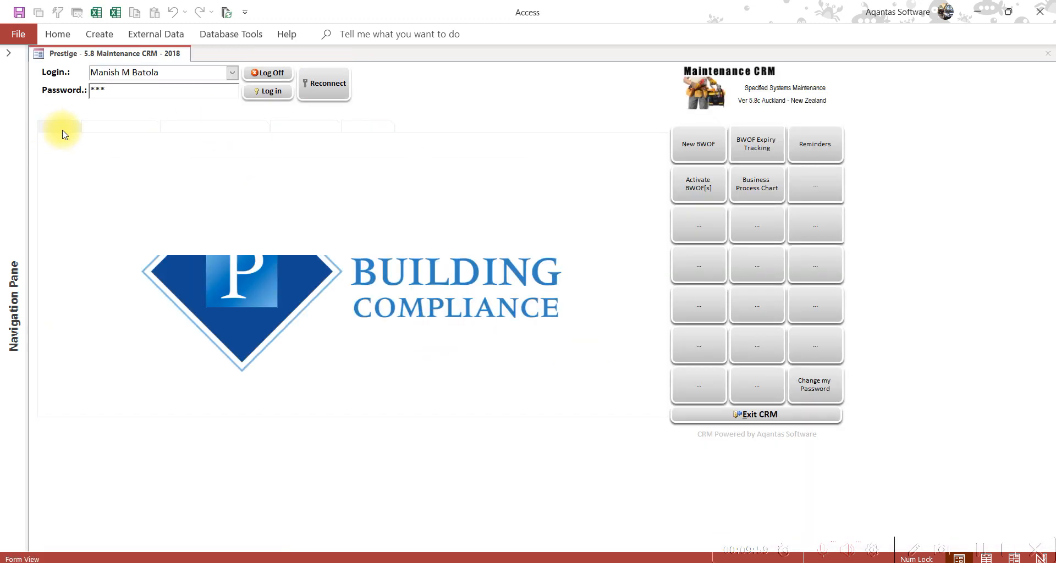
click(809, 150)
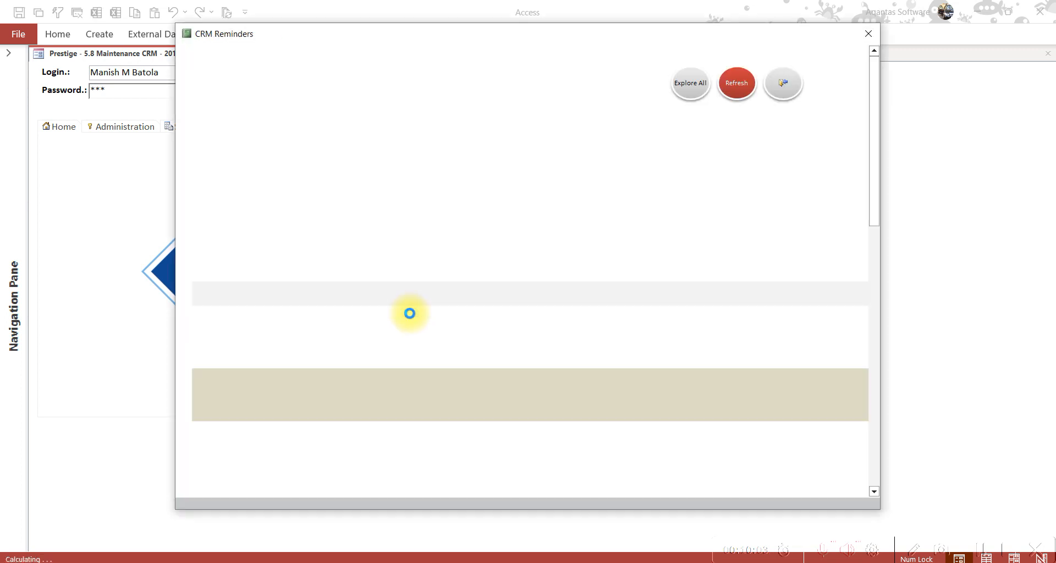
drag(100, 74, 141, 39)
click(123, 117)
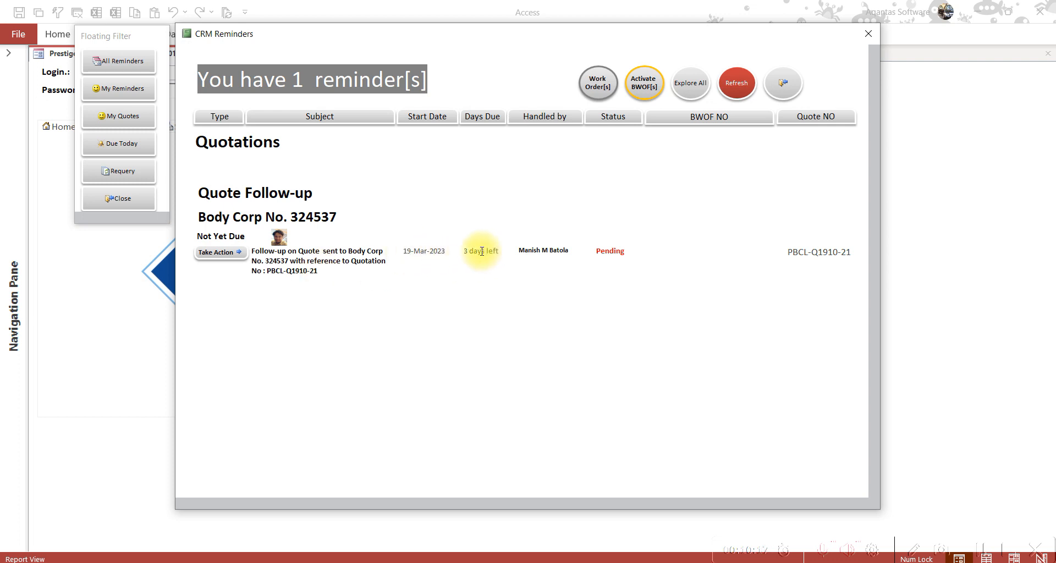
Review the PBCL-Q1910-21 follow-up reminder (Not Yet Due, 3 days left) and take action on it
drag(268, 255, 335, 306)
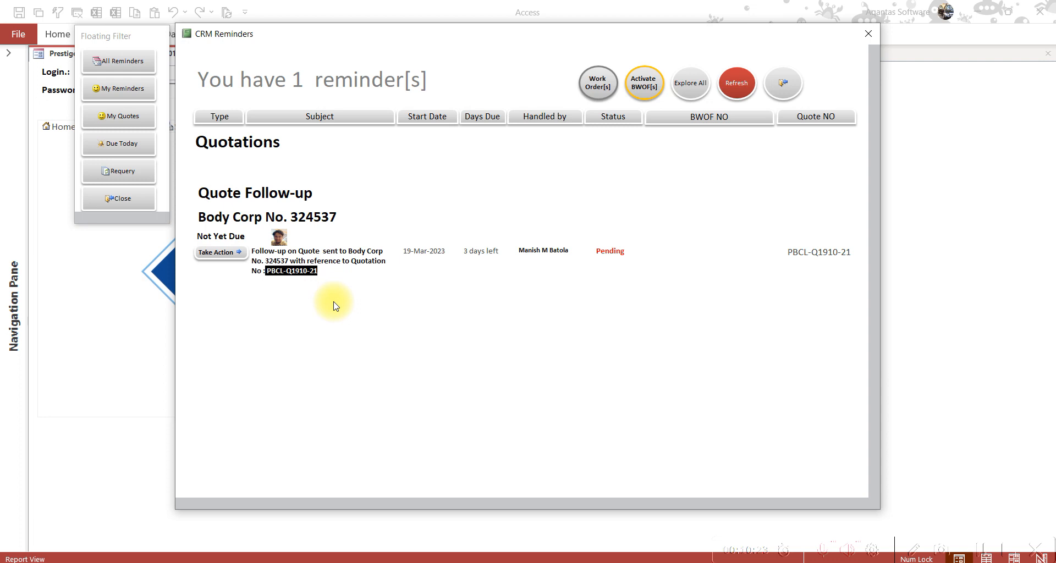
drag(199, 236, 246, 240)
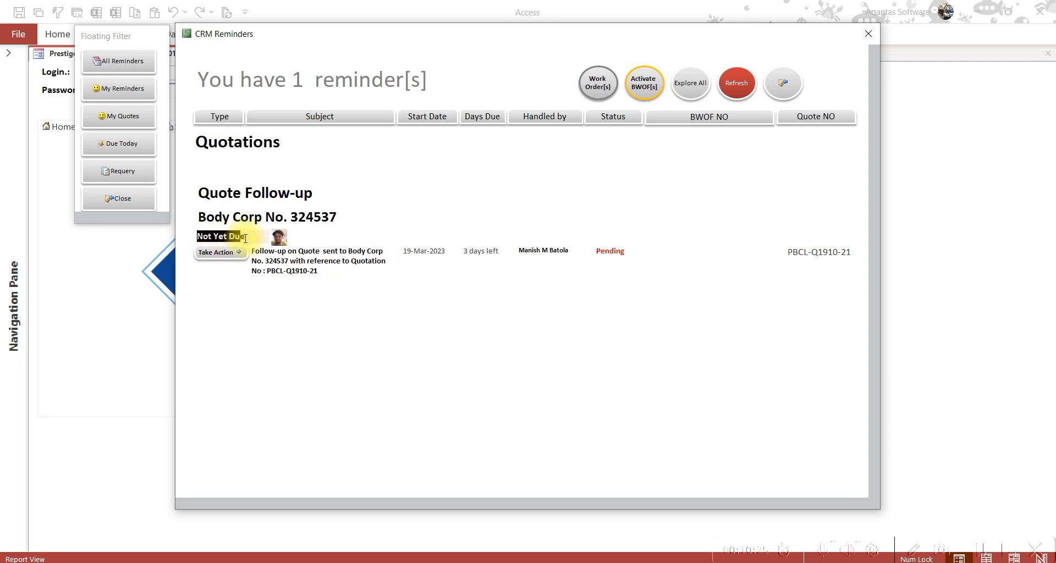
drag(465, 250, 499, 251)
drag(787, 252, 852, 253)
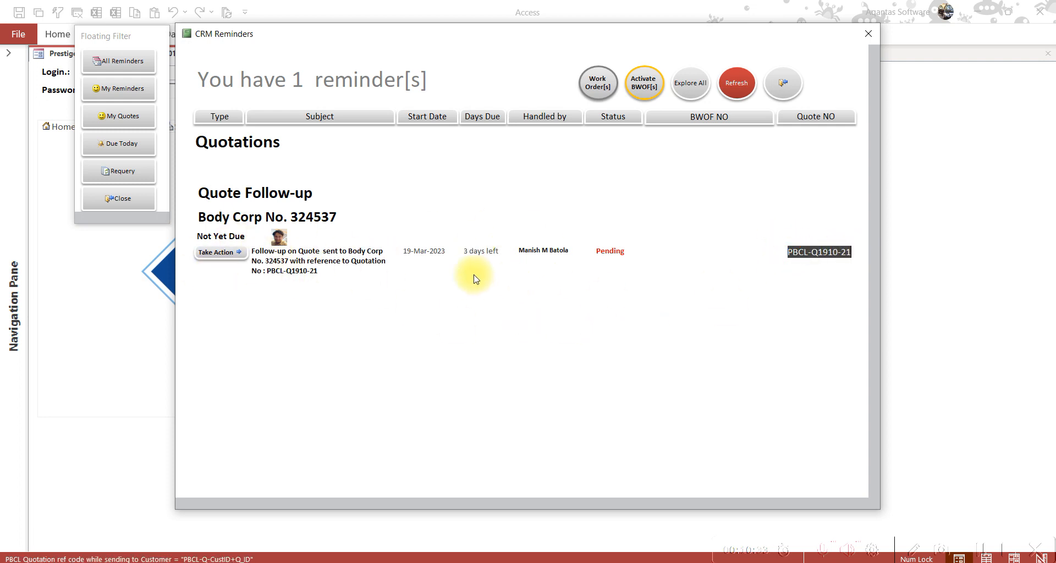
click(237, 253)
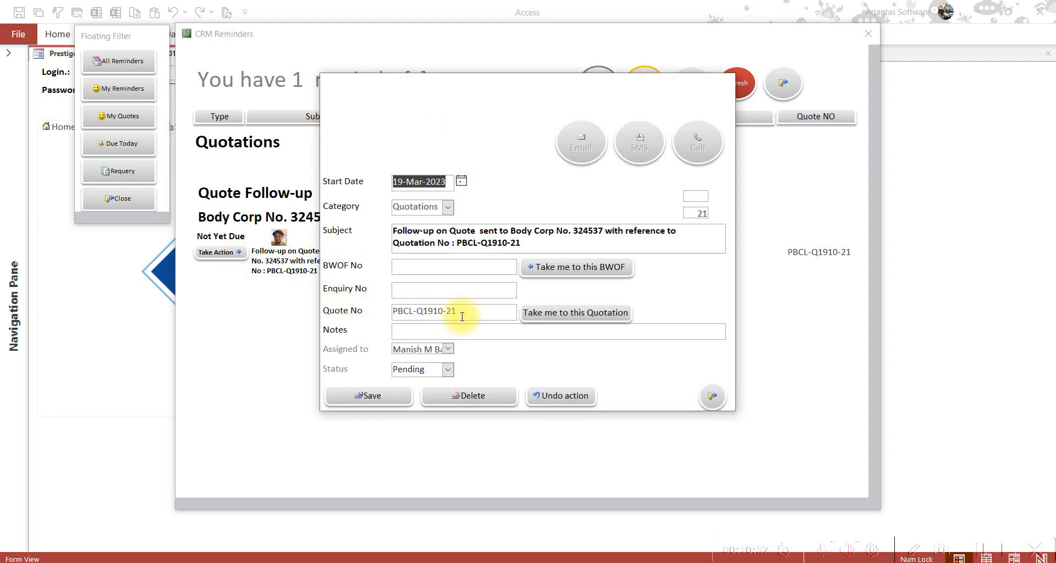
Open quotation PBCL-Q1910-21 from the reminder, confirm its 3/16/2023 sent date, then close it
drag(468, 312, 405, 313)
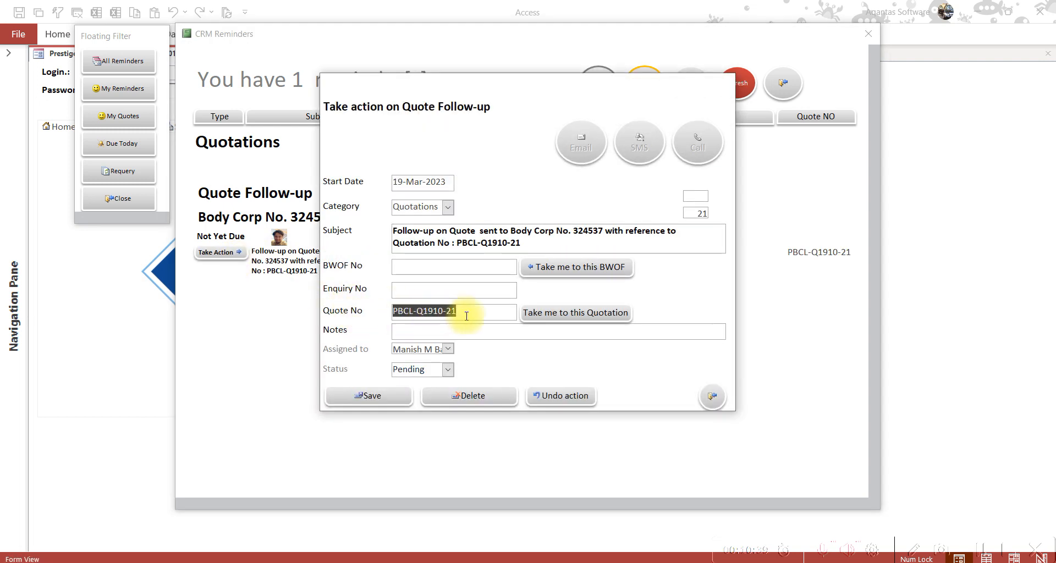
click(576, 316)
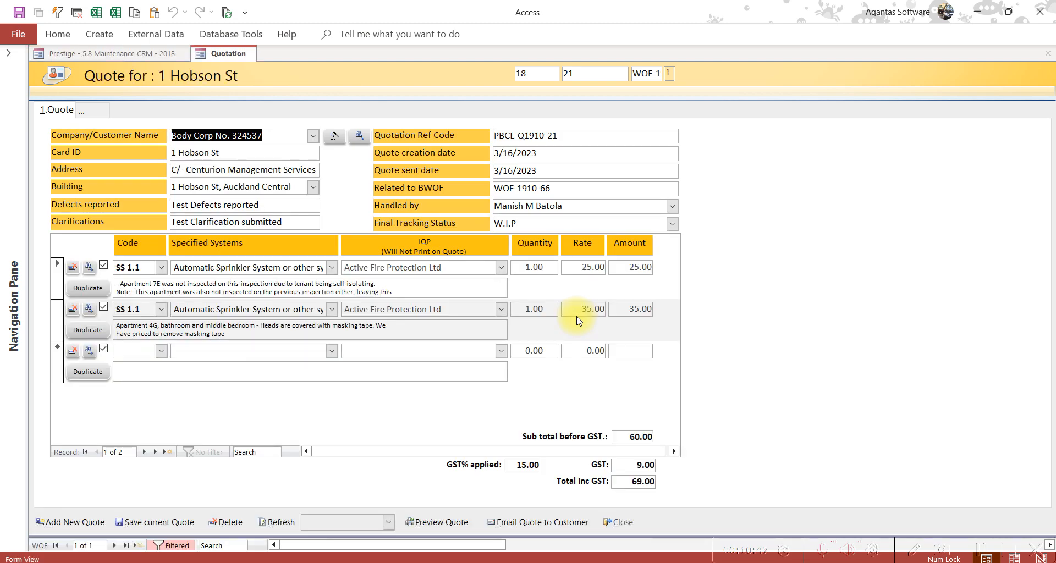
click(433, 176)
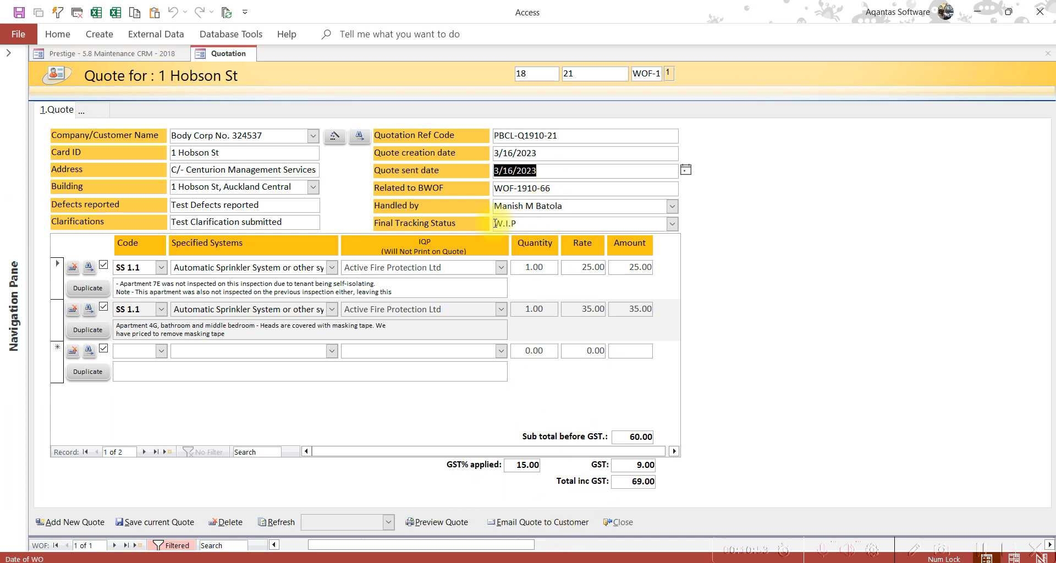
click(628, 522)
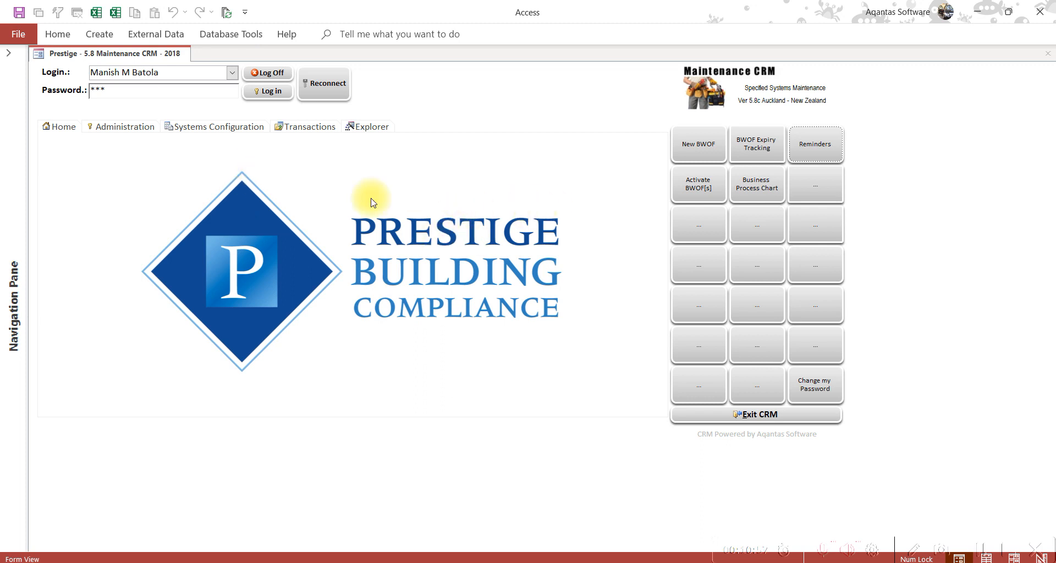
Browse the full quotation list in Quotation Explorer, then exit it
click(378, 128)
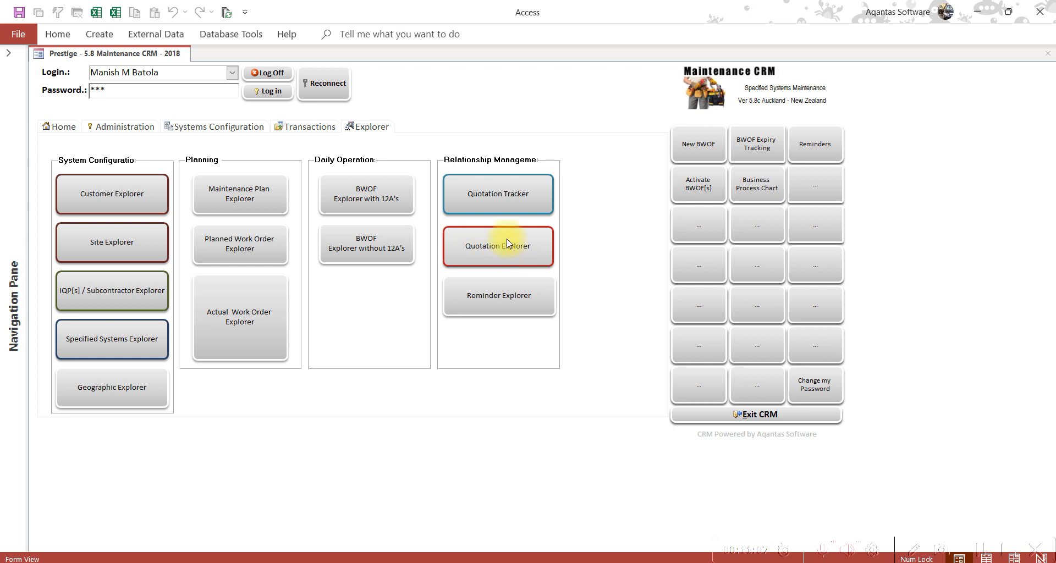
click(533, 252)
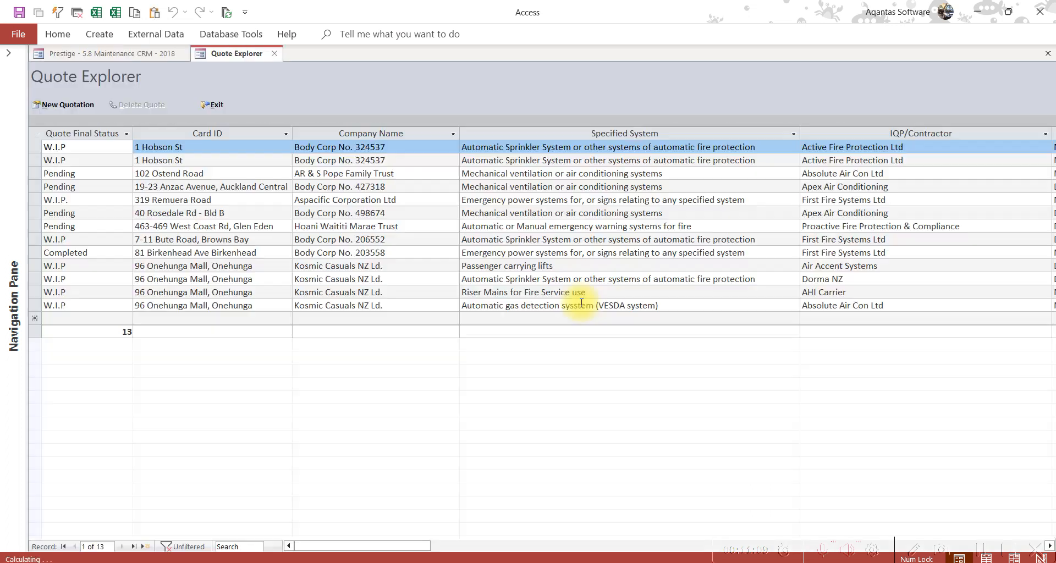
click(621, 134)
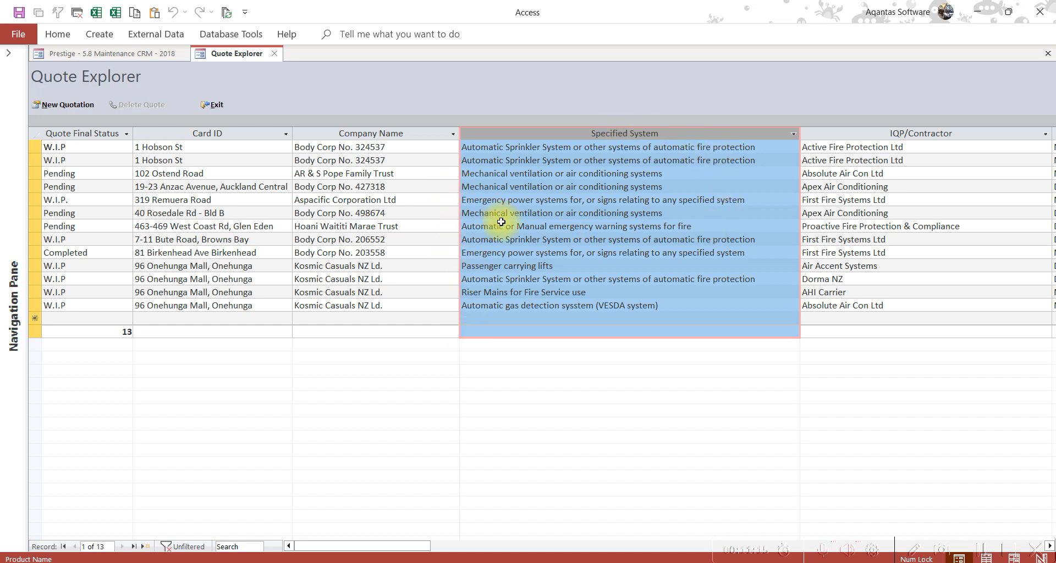
click(220, 105)
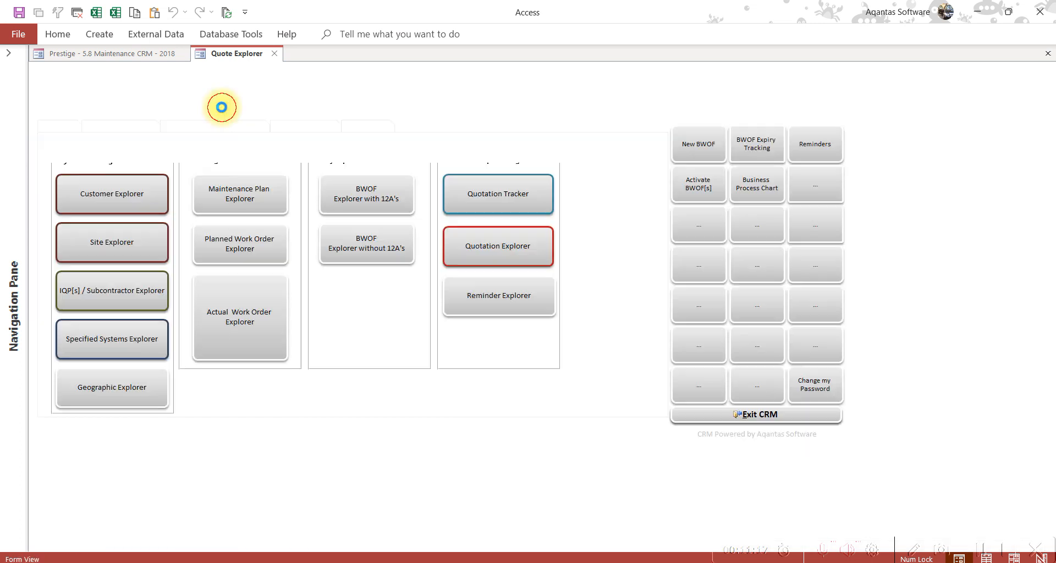
click(520, 197)
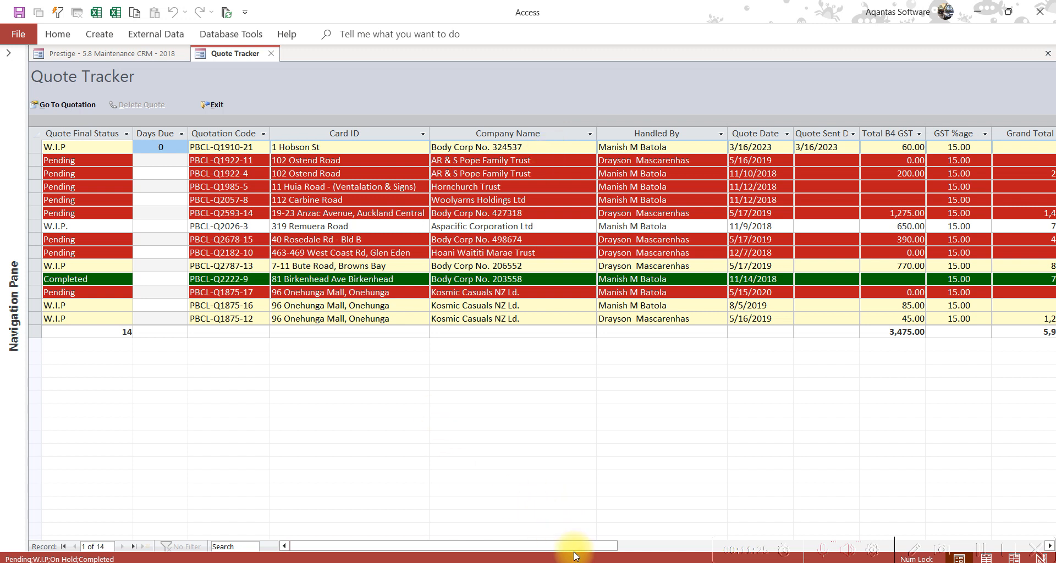
drag(578, 546, 645, 549)
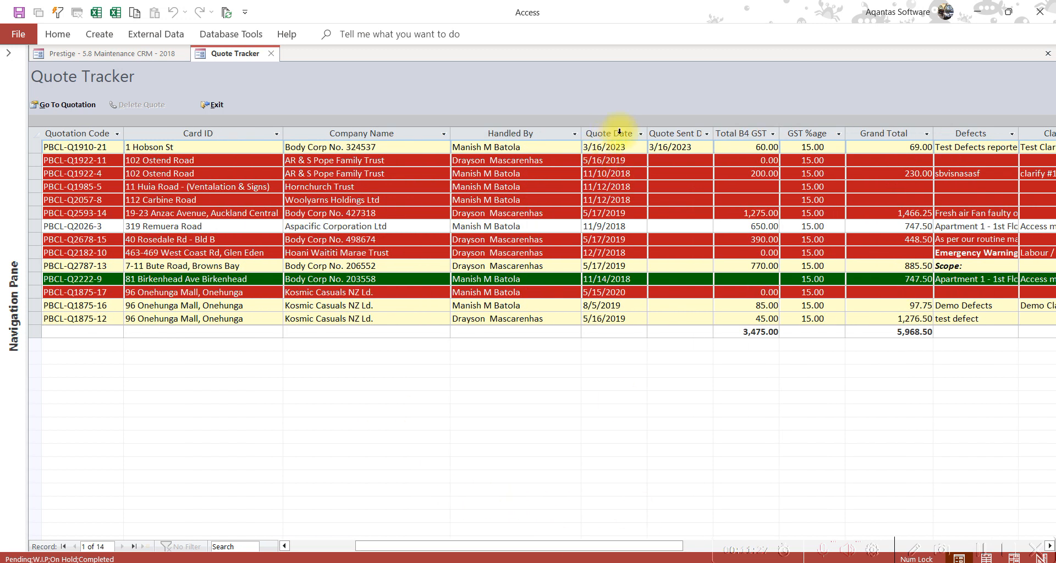
click(638, 147)
key(Tab)
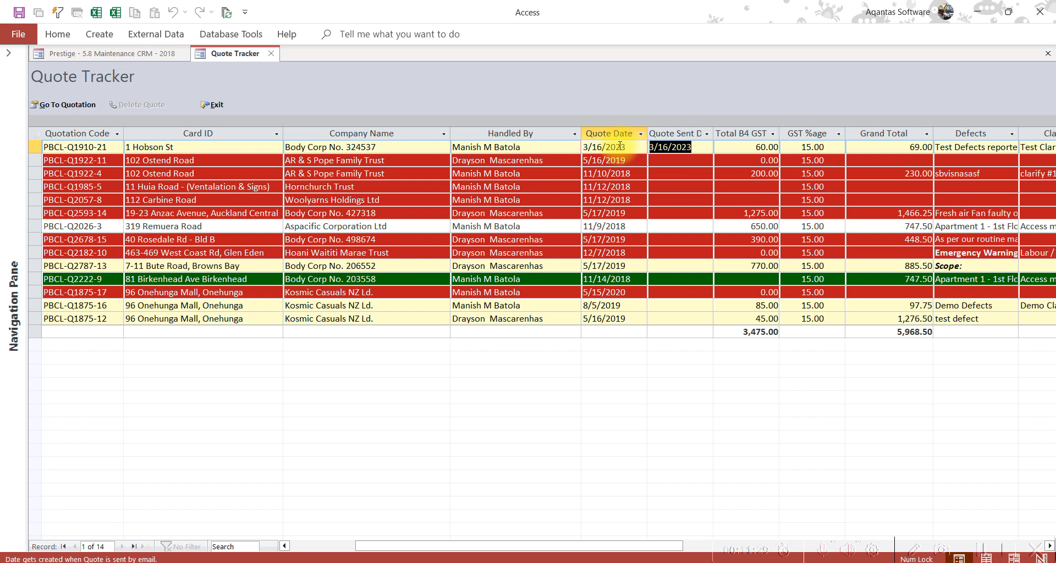
drag(463, 549, 283, 547)
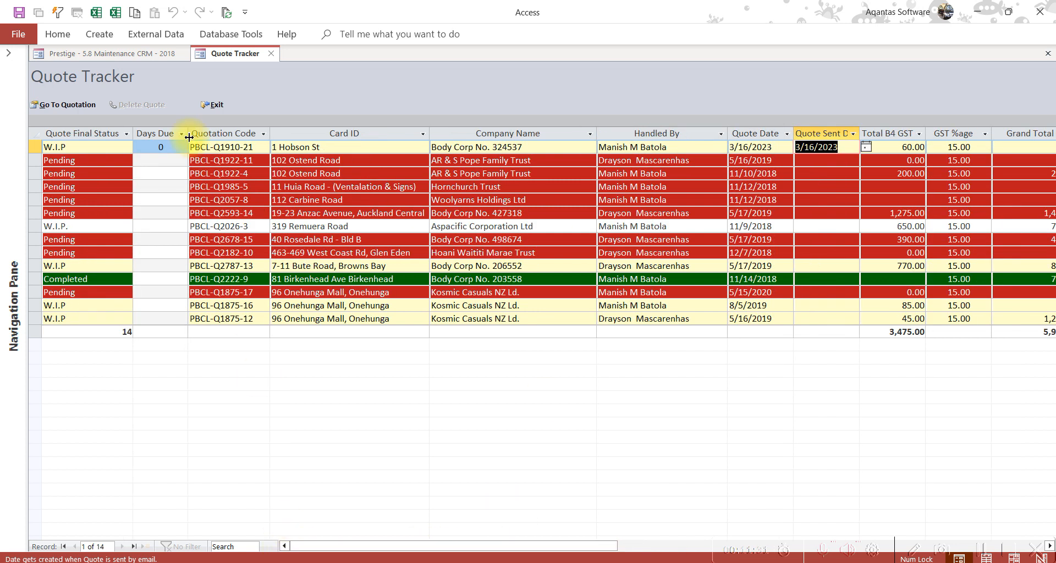
click(153, 147)
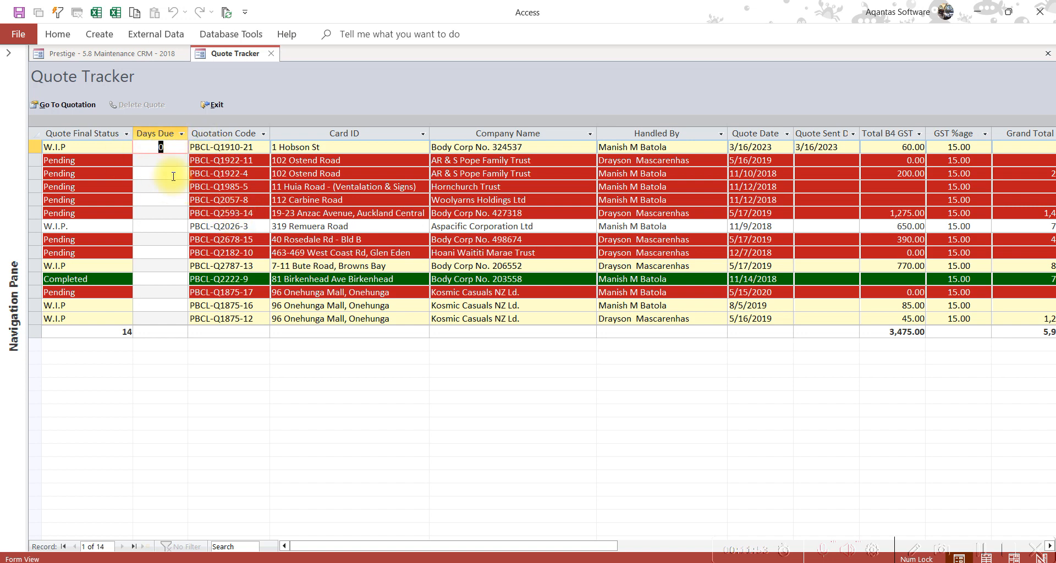
drag(494, 544, 407, 523)
click(86, 147)
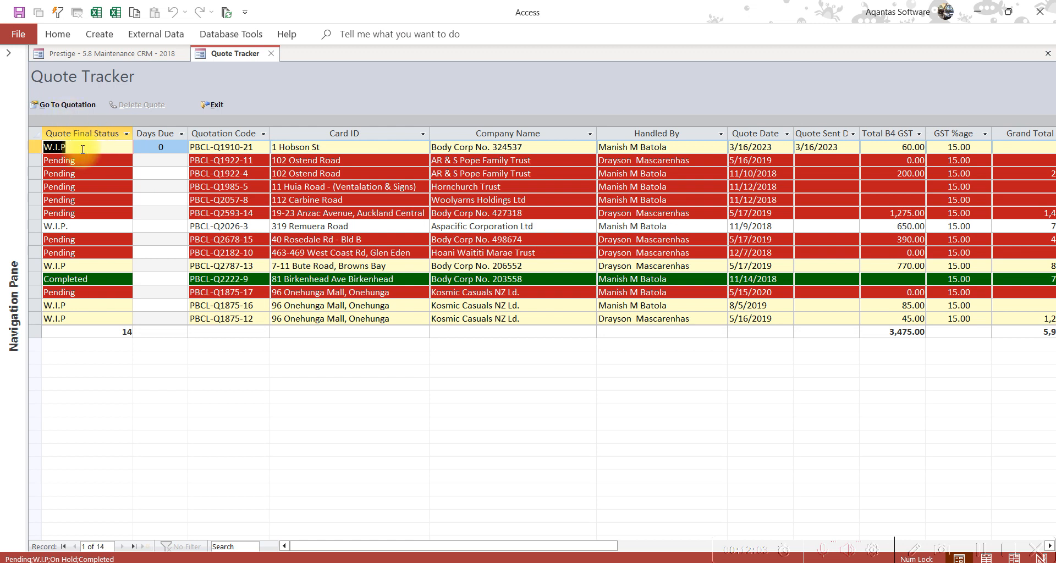
click(34, 146)
click(74, 110)
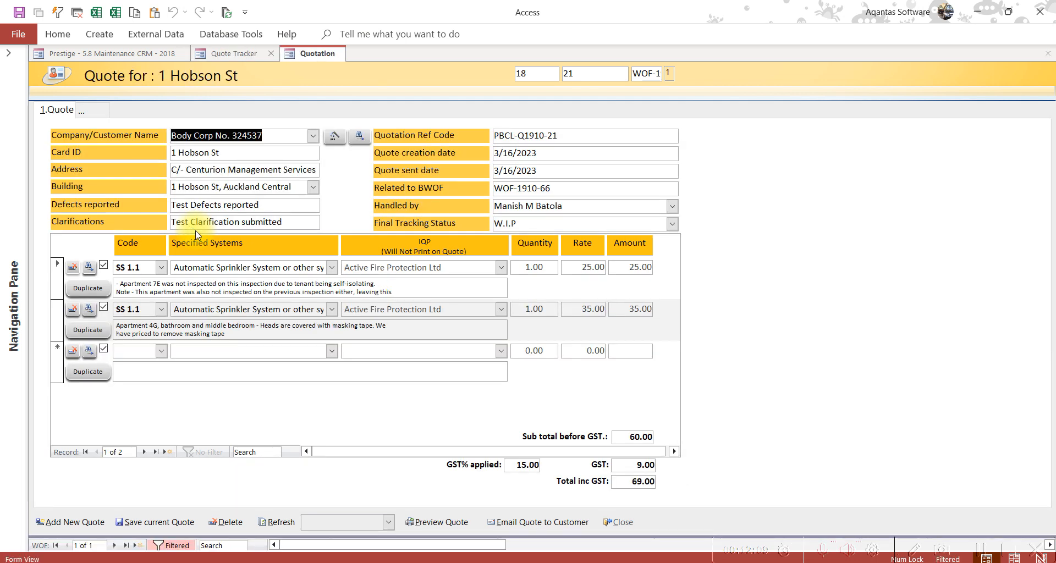
click(628, 528)
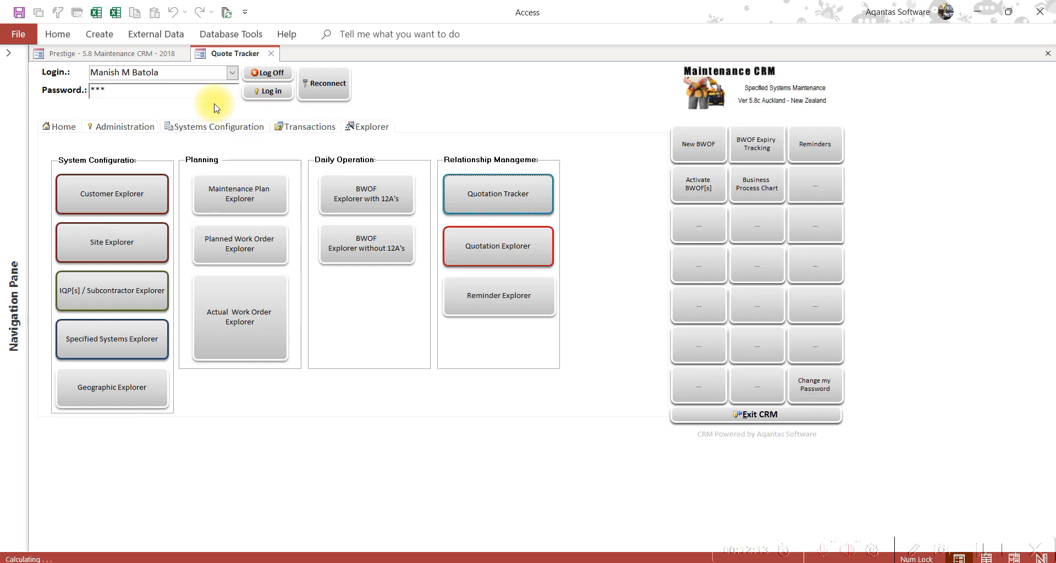
click(187, 128)
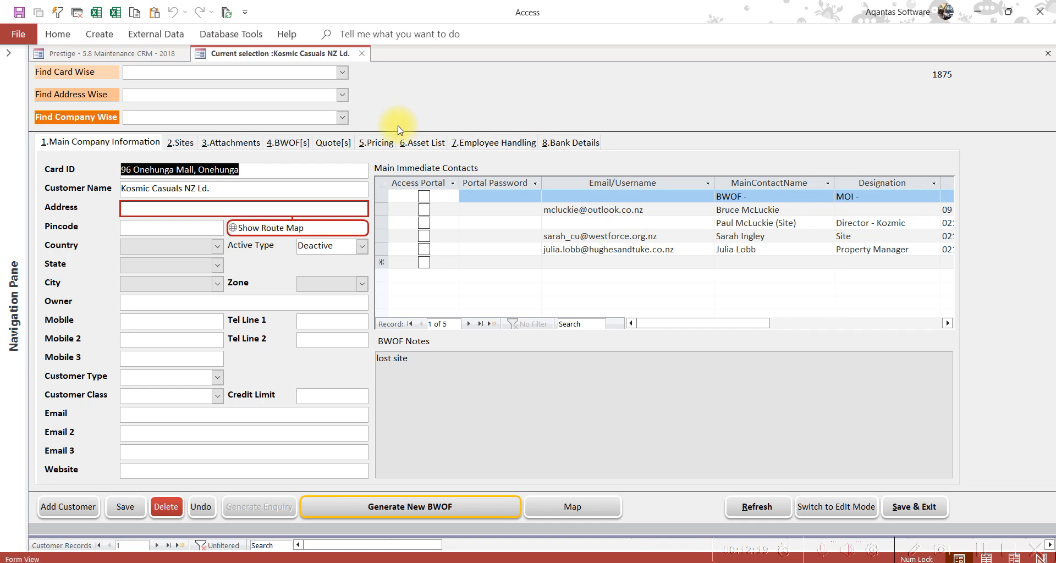
click(342, 72)
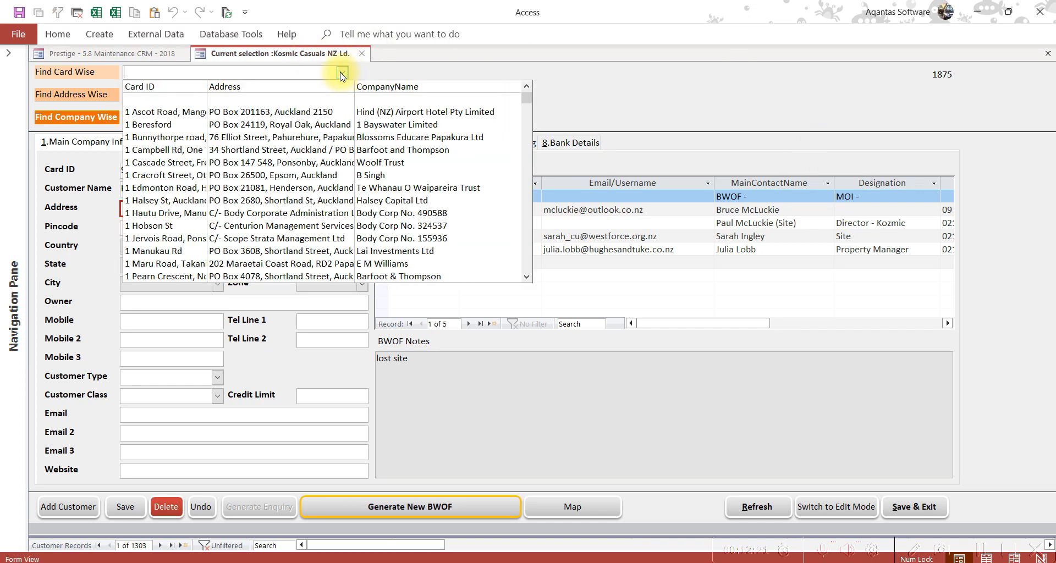
click(263, 231)
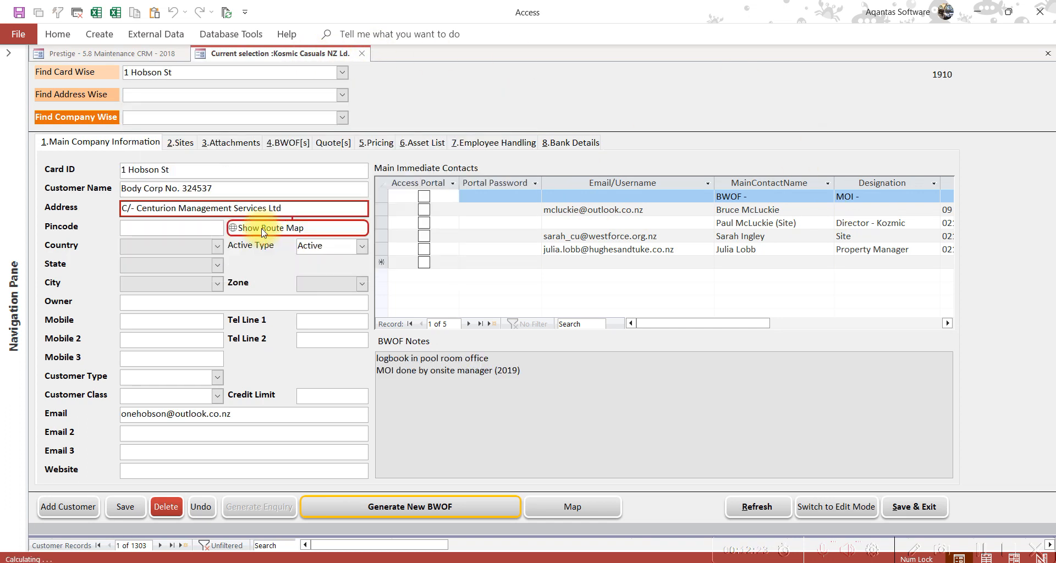
click(334, 145)
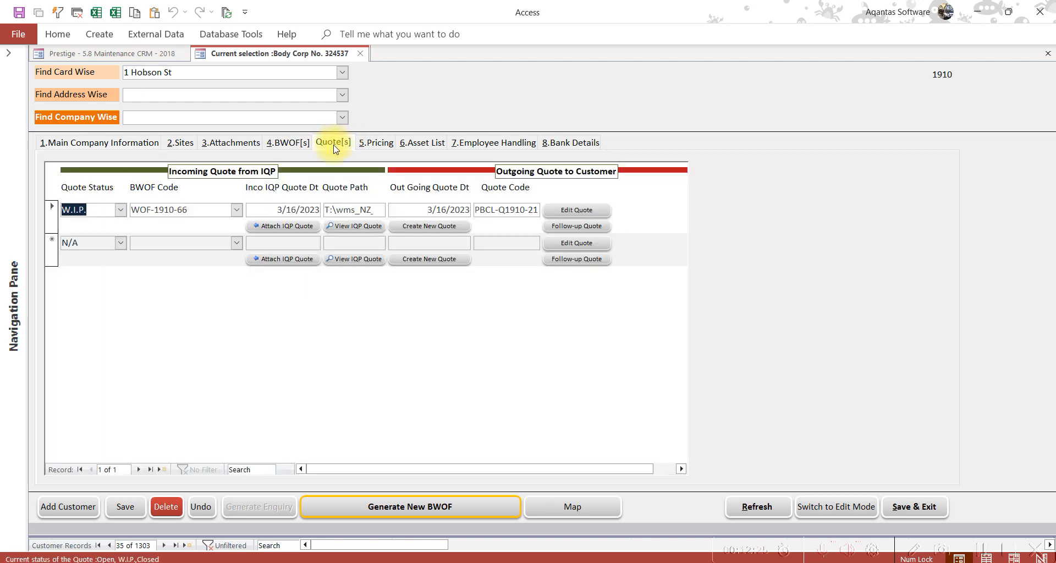
Start a Quote Sent follow-up for PBCL-Q1910-21, dated today, contacted by mobile
click(581, 226)
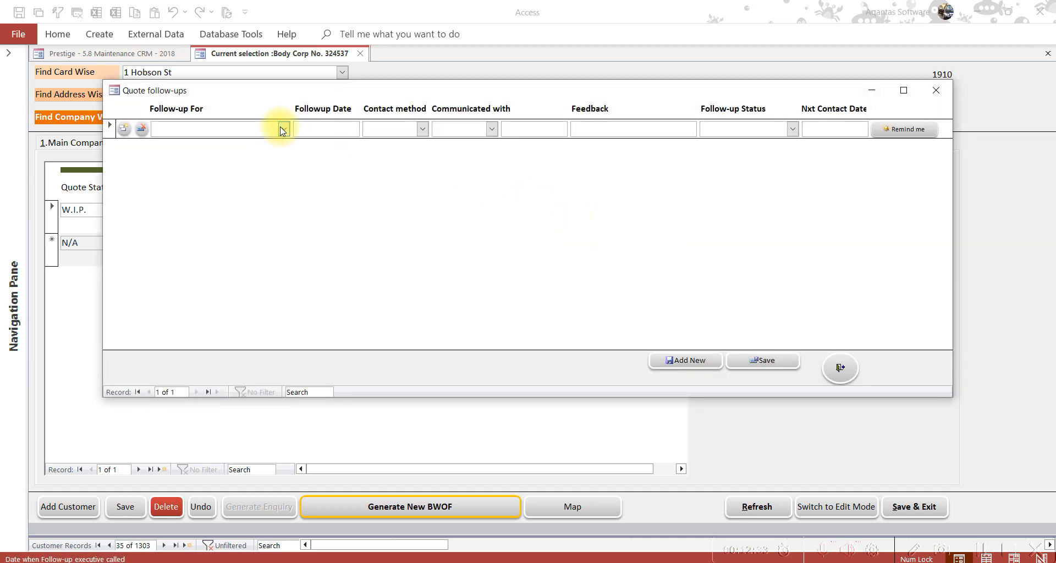
click(284, 131)
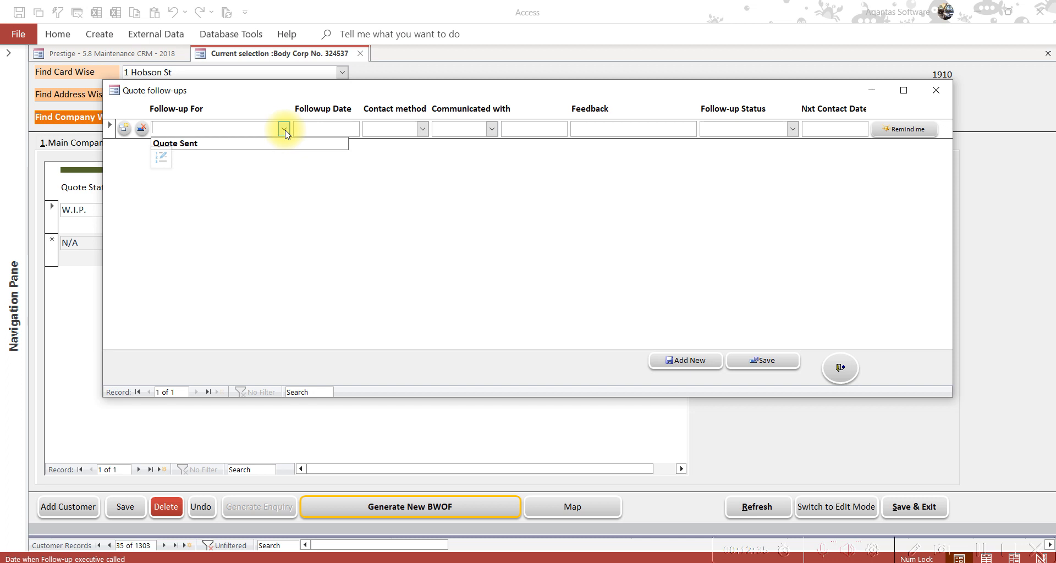
click(281, 144)
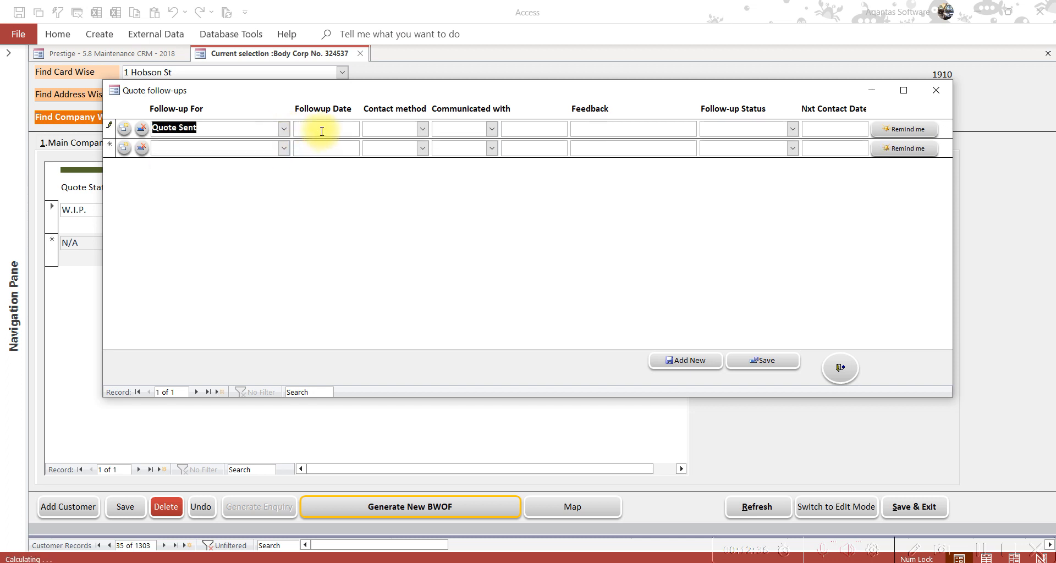
click(355, 129)
click(367, 127)
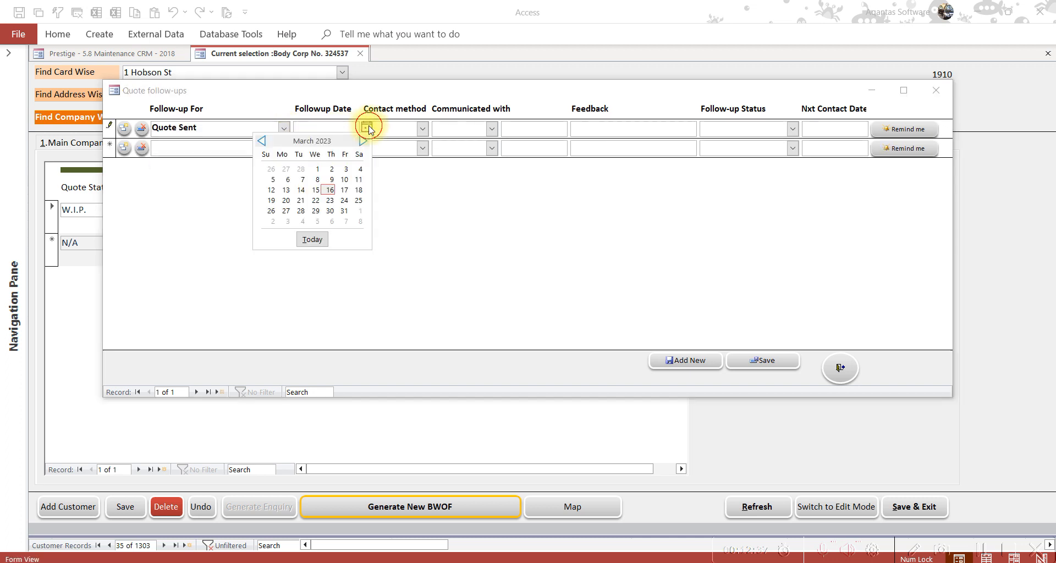
click(312, 239)
click(421, 129)
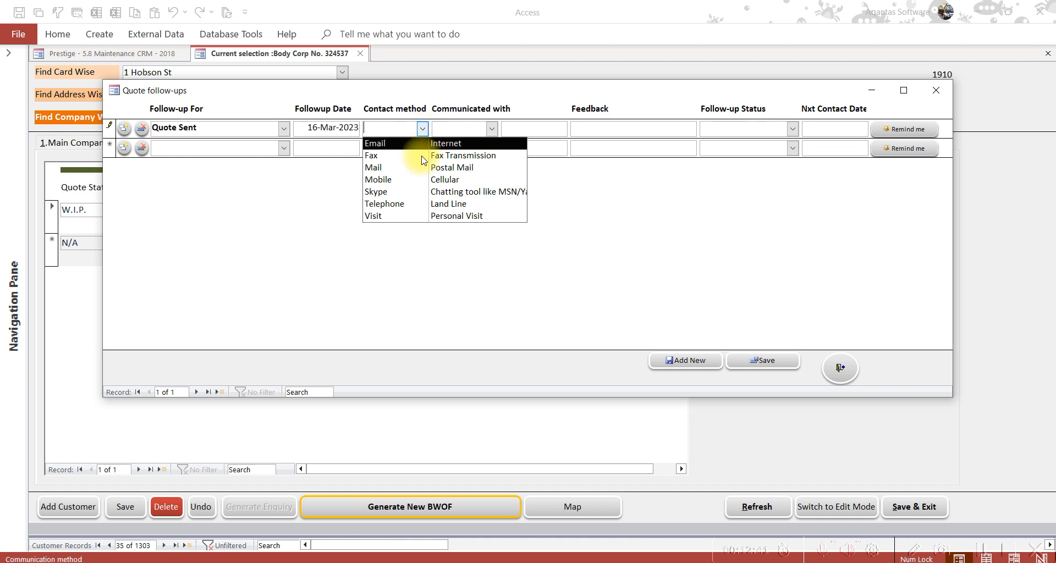
click(421, 176)
Record the building contact, status Needs more time, next contact 3/19/2023, and close the follow-ups
click(493, 131)
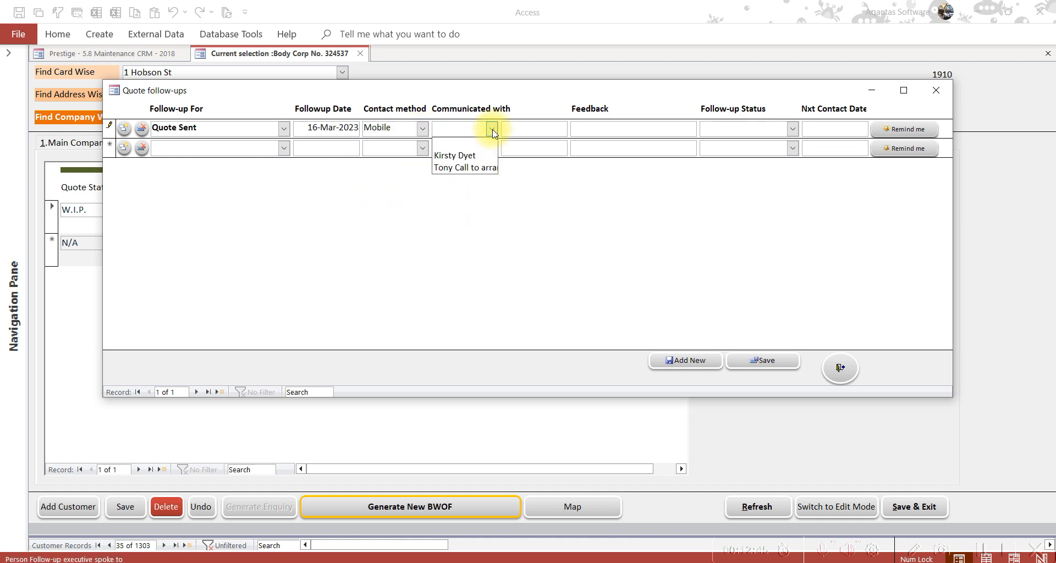
click(475, 156)
click(610, 129)
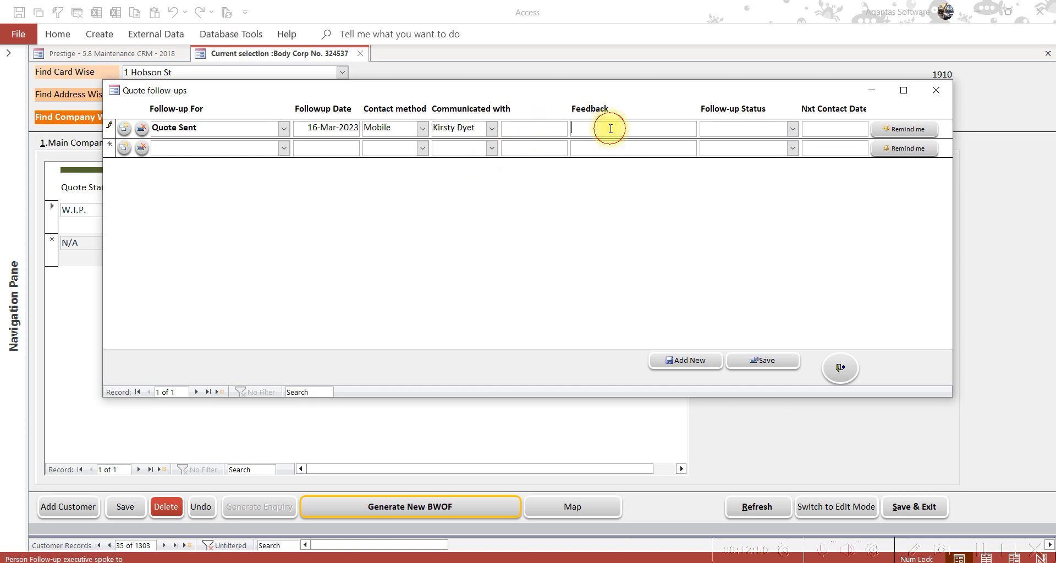
click(793, 129)
scroll(791, 187, down, 1)
click(771, 168)
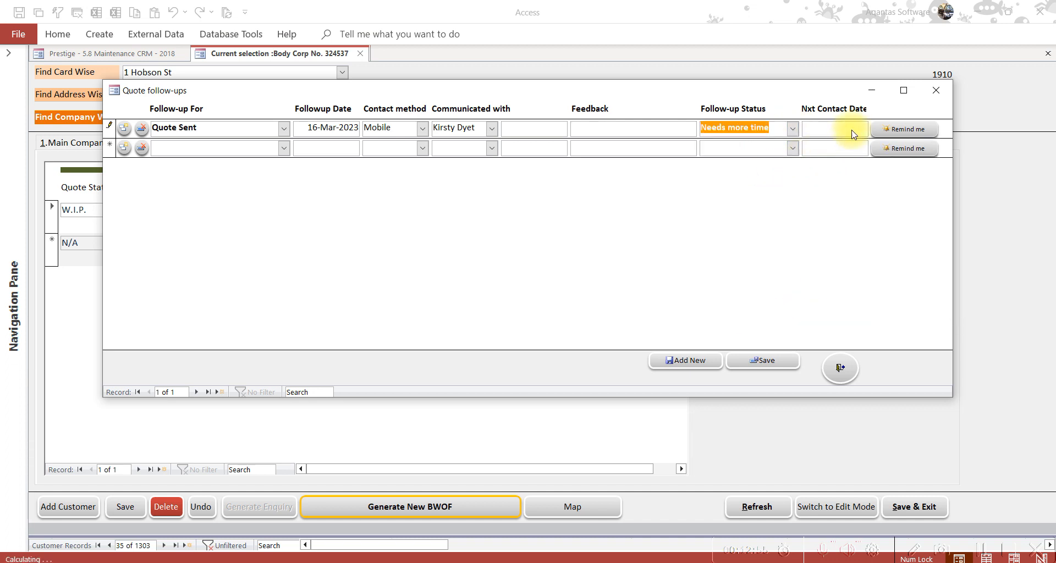
click(842, 128)
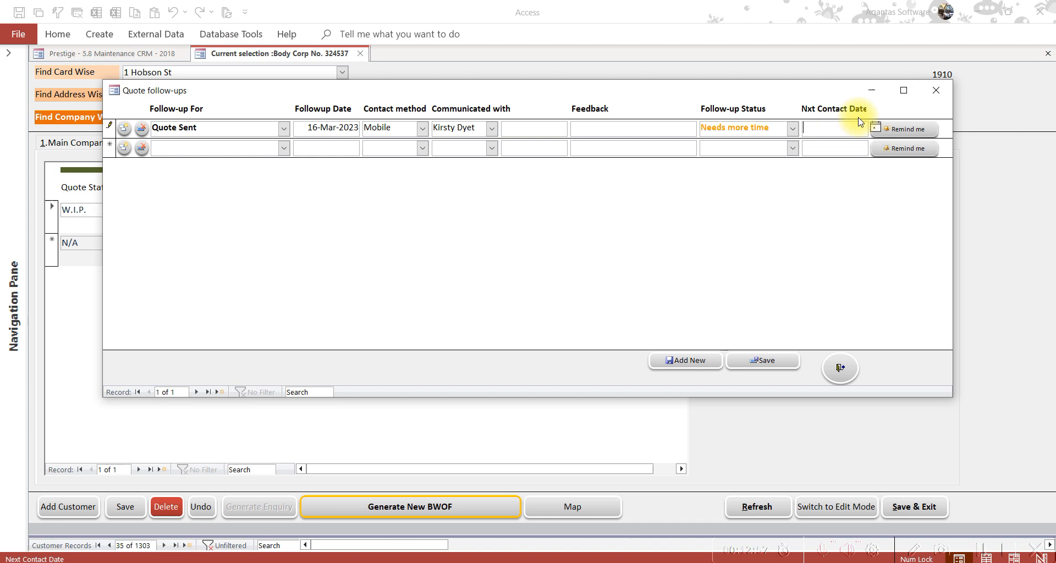
click(874, 128)
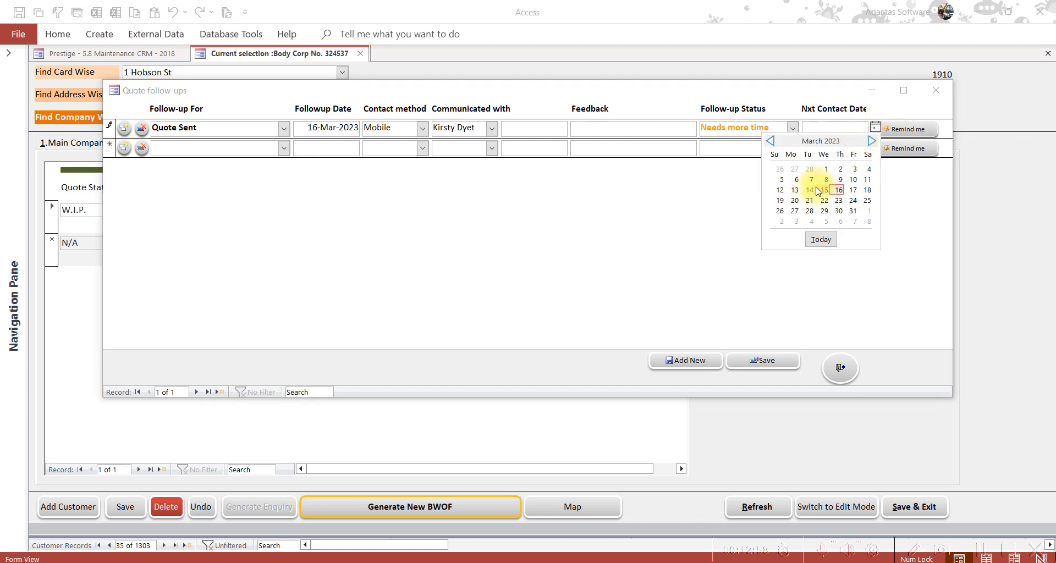
click(780, 201)
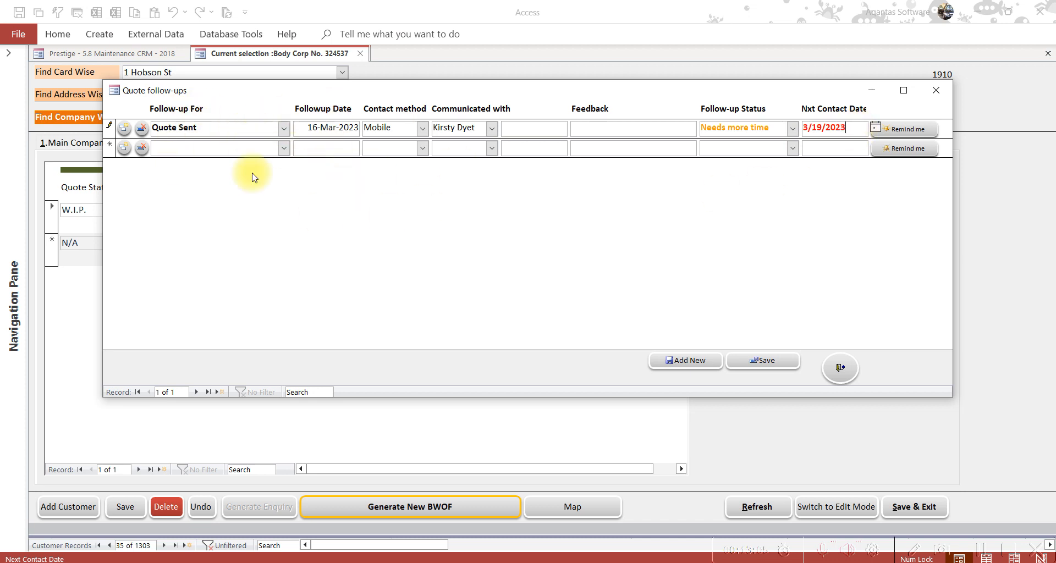
click(840, 369)
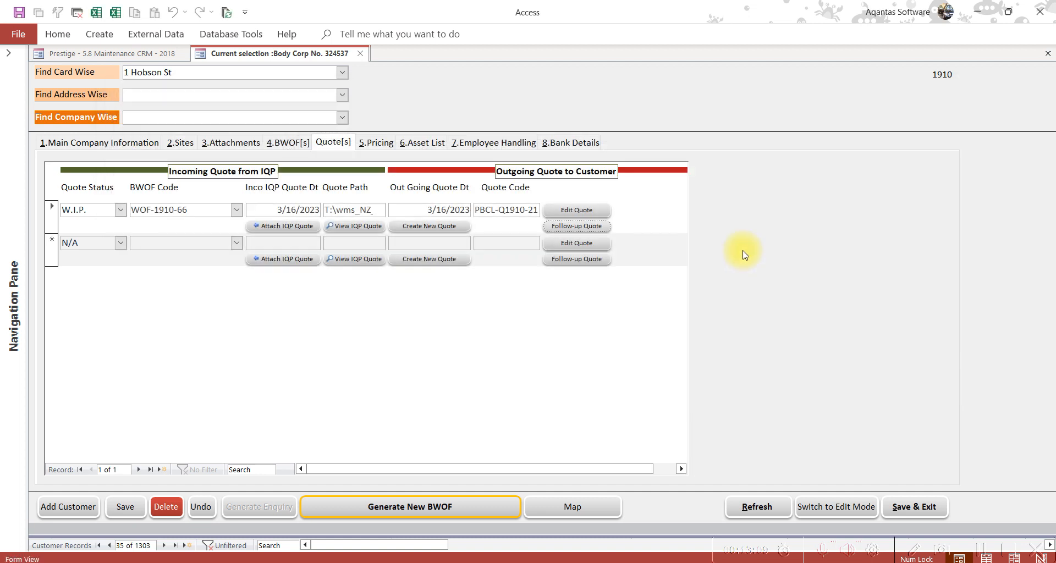
Set quote PBCL-Q1910-21's Final Tracking Status to Completed, save it, and Save & Exit the customer
click(577, 211)
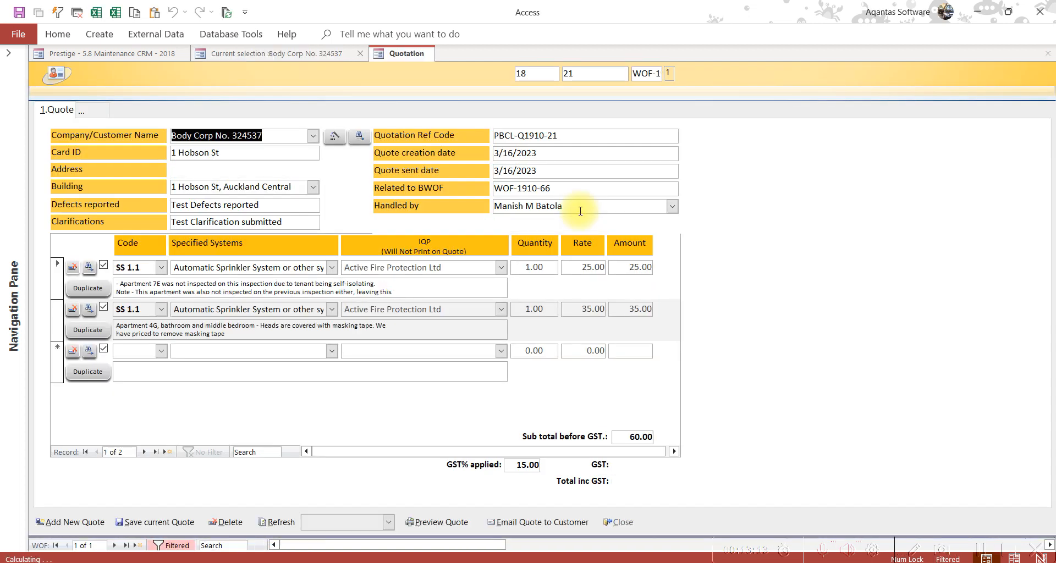
click(672, 224)
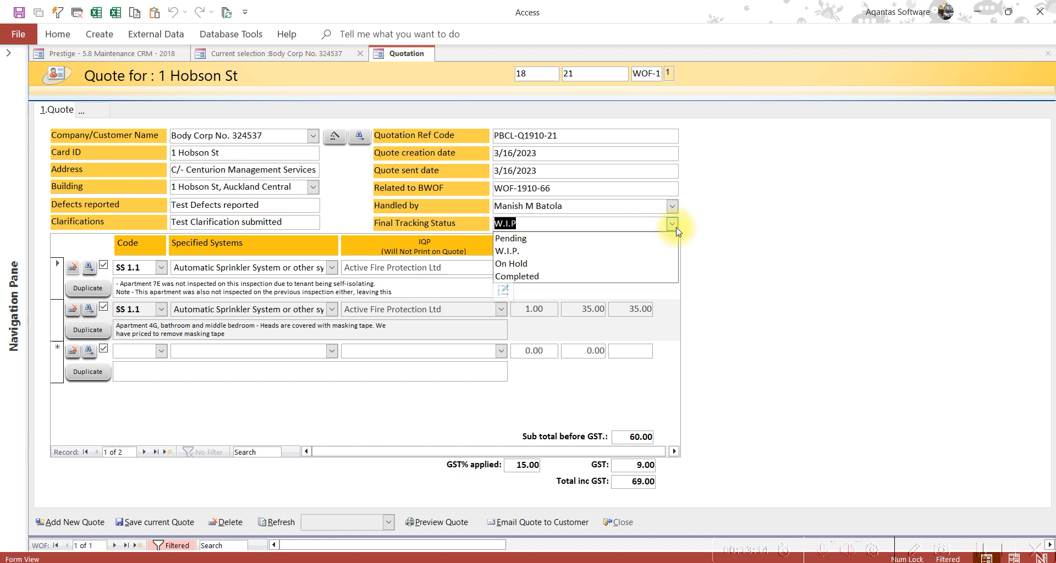
click(632, 276)
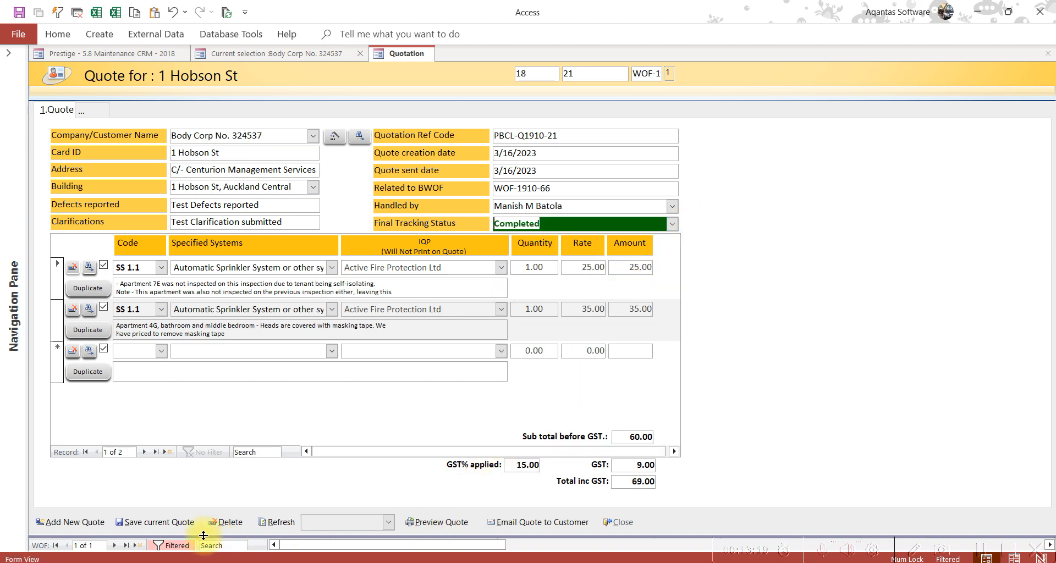
click(141, 524)
click(600, 342)
click(623, 522)
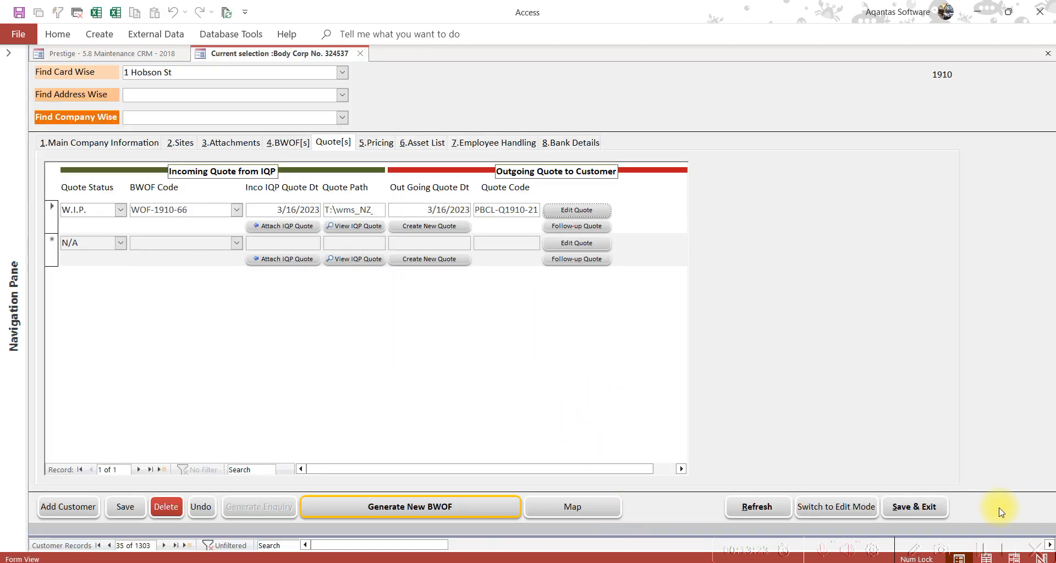
click(940, 516)
click(388, 129)
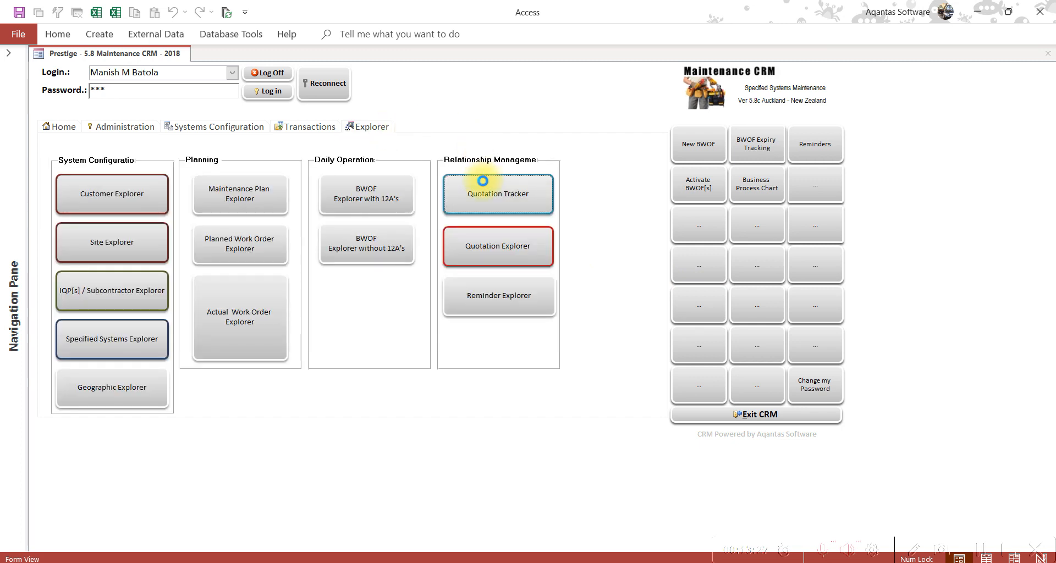
click(472, 181)
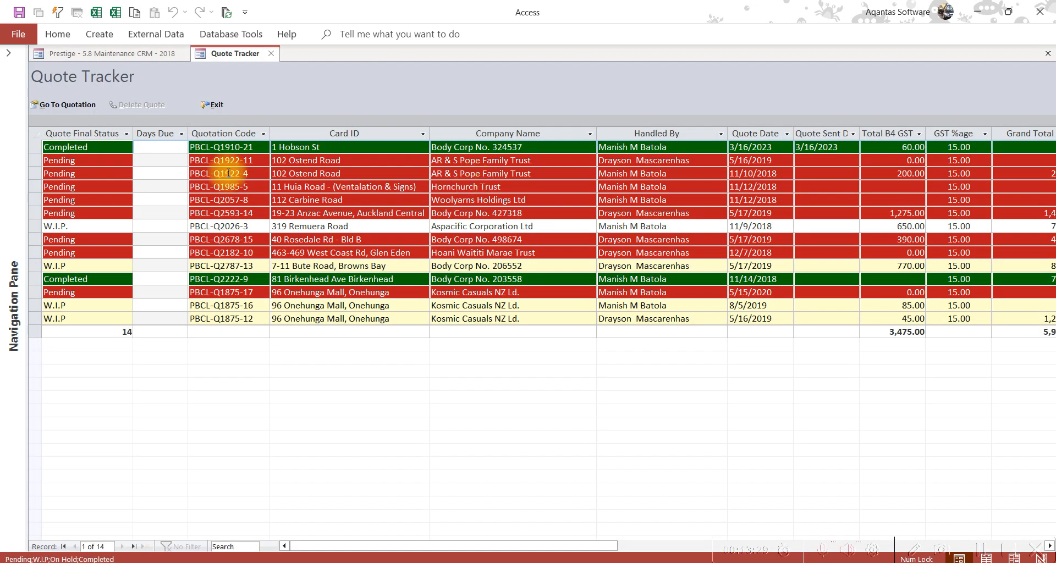
click(121, 149)
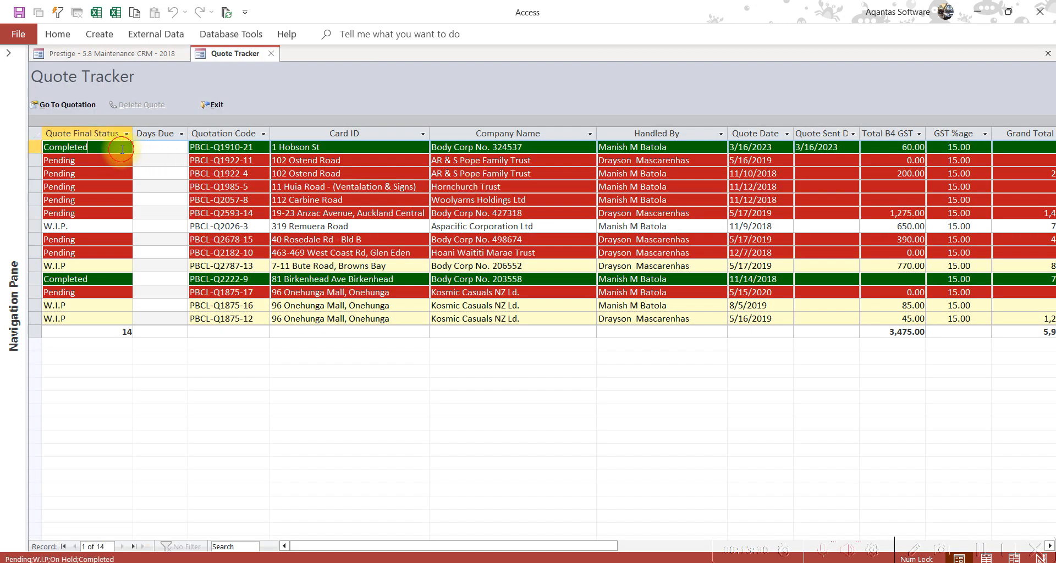
click(35, 147)
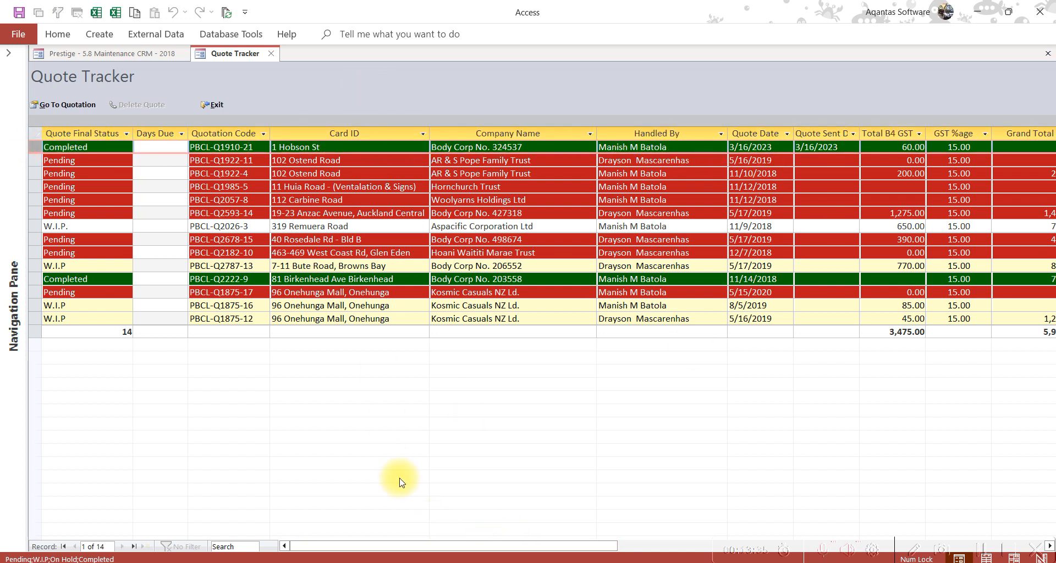
drag(592, 546, 472, 523)
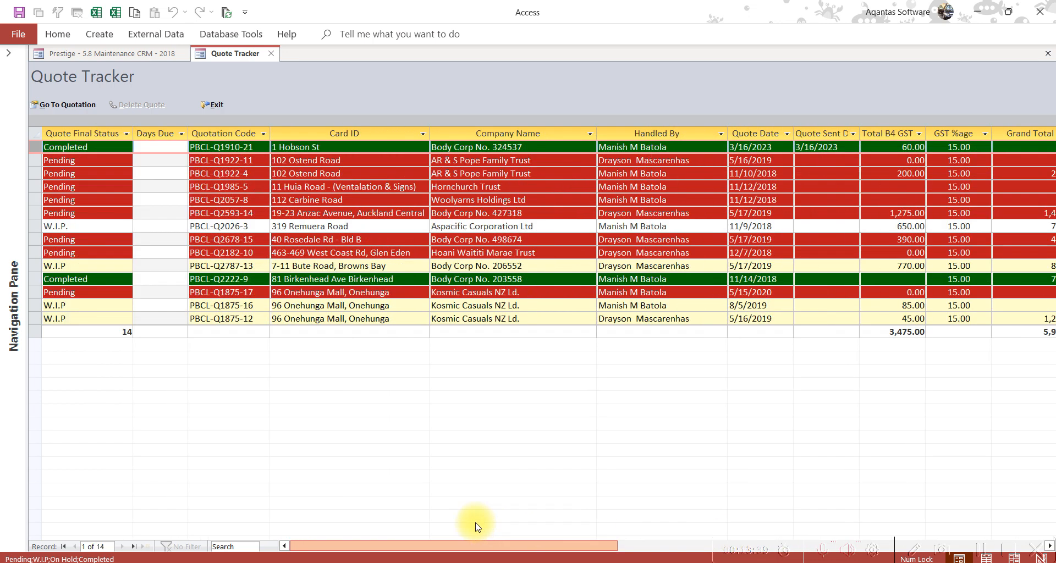
click(216, 106)
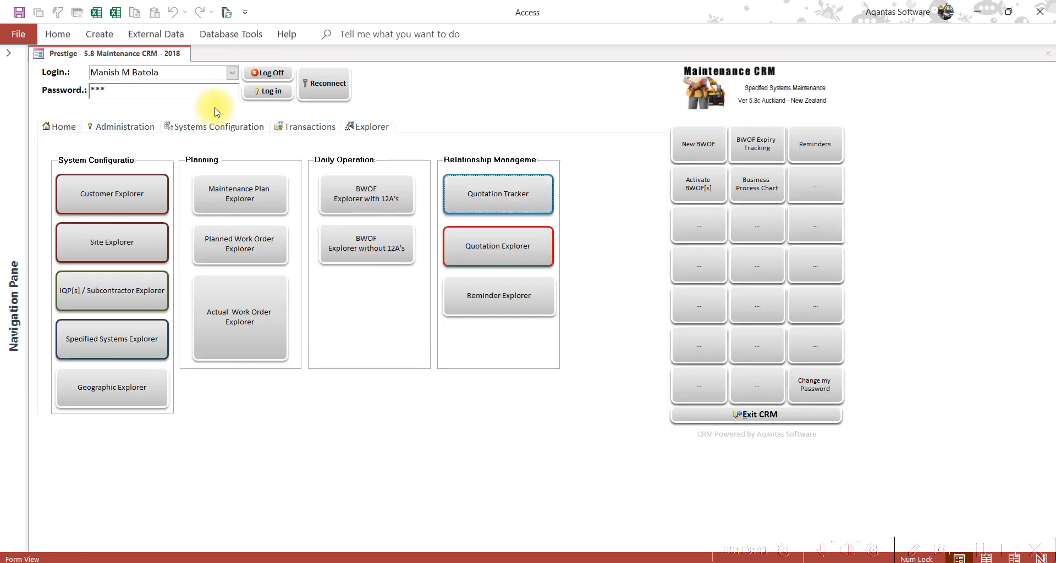
From Transactions, open the Quotation form, start a blank new quote, then close the form
click(327, 132)
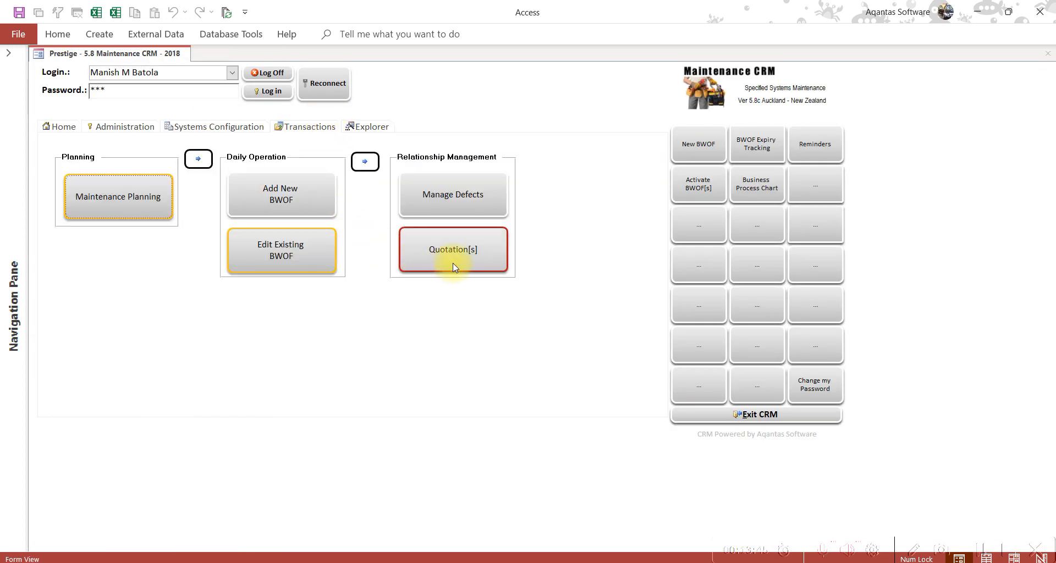
click(474, 257)
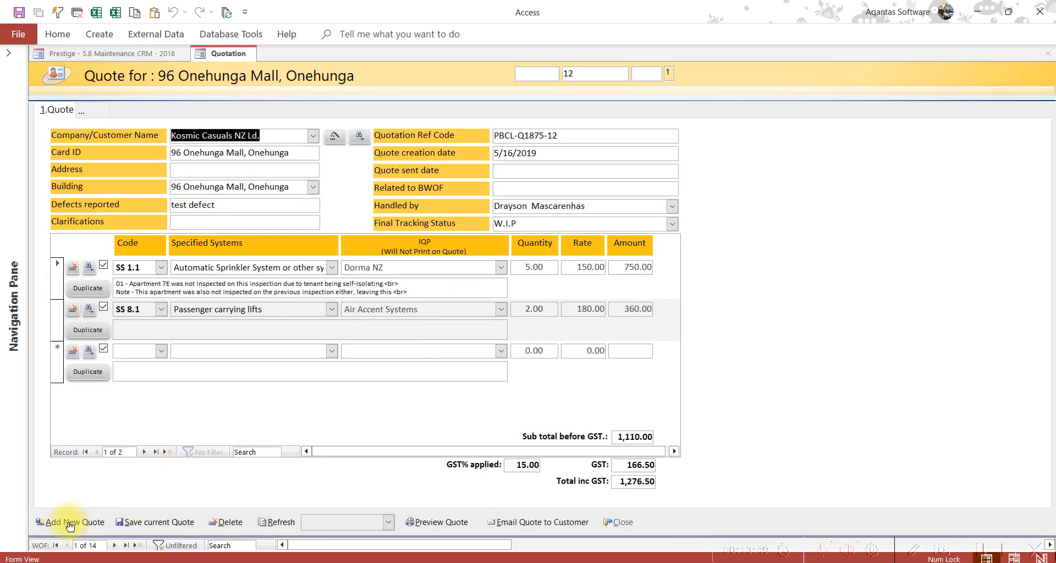
click(69, 526)
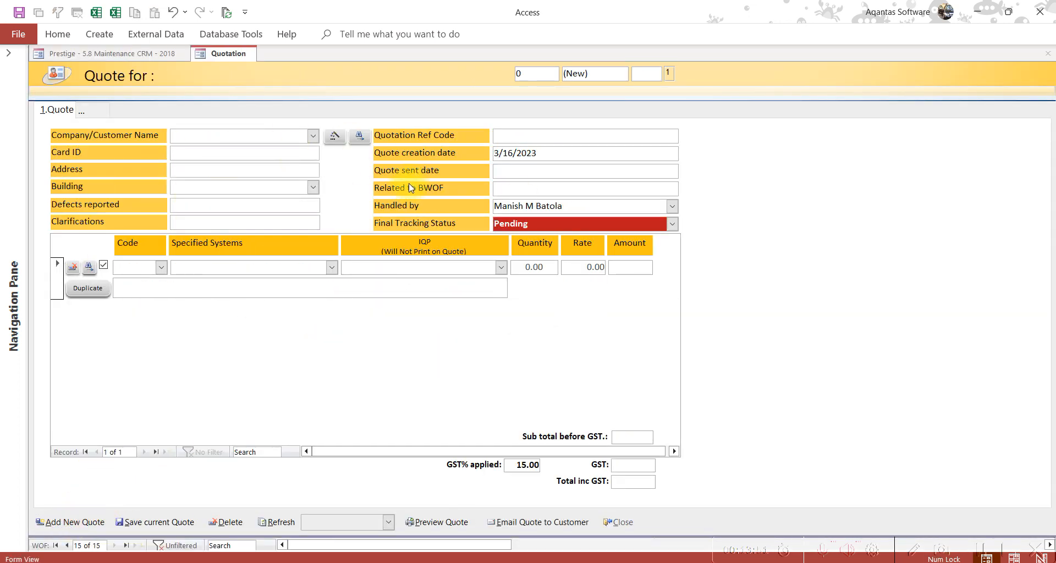
click(619, 523)
click(186, 127)
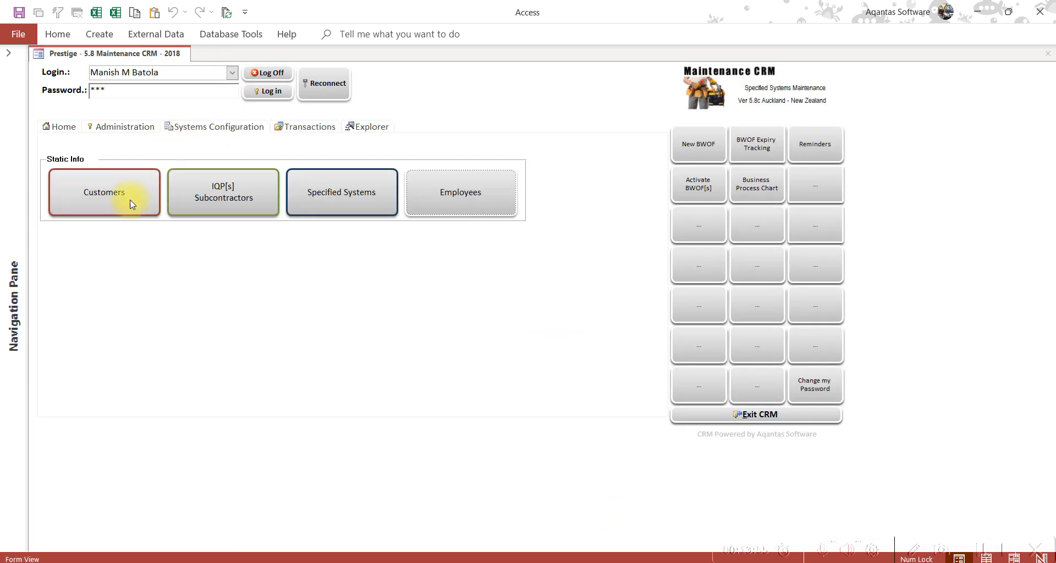
click(127, 203)
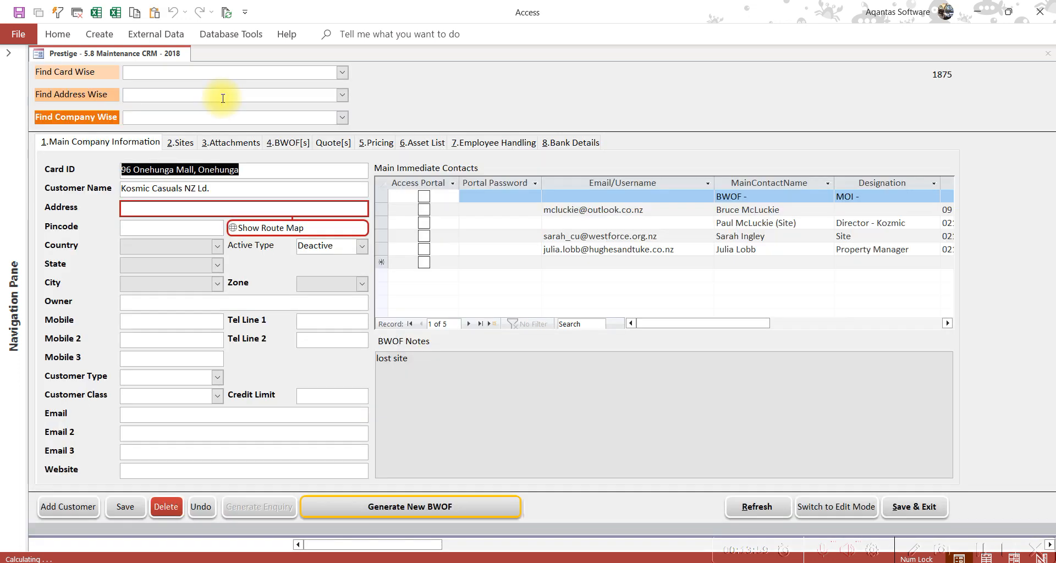
click(342, 72)
click(186, 226)
click(326, 145)
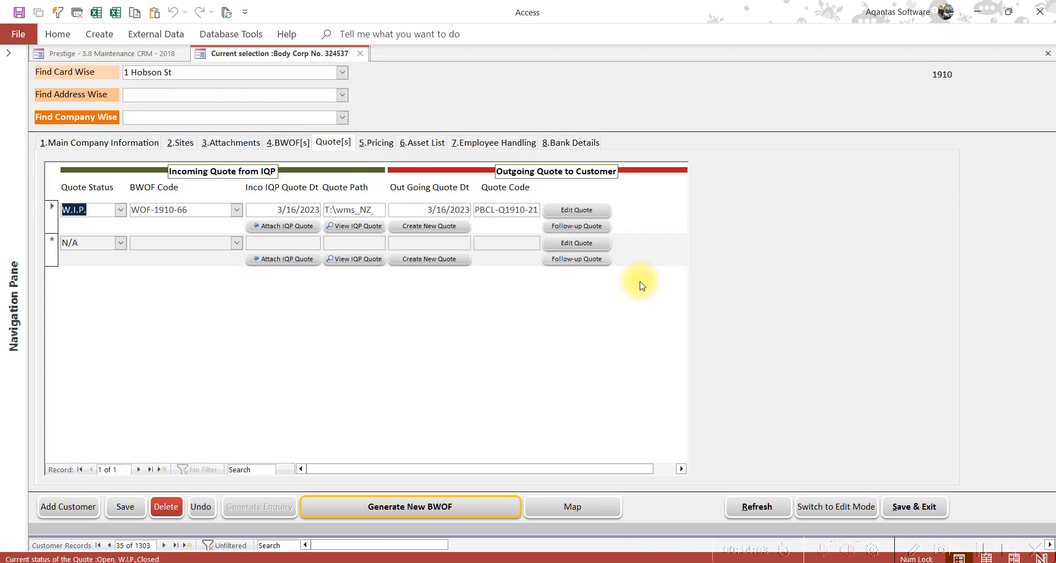
click(130, 143)
click(341, 148)
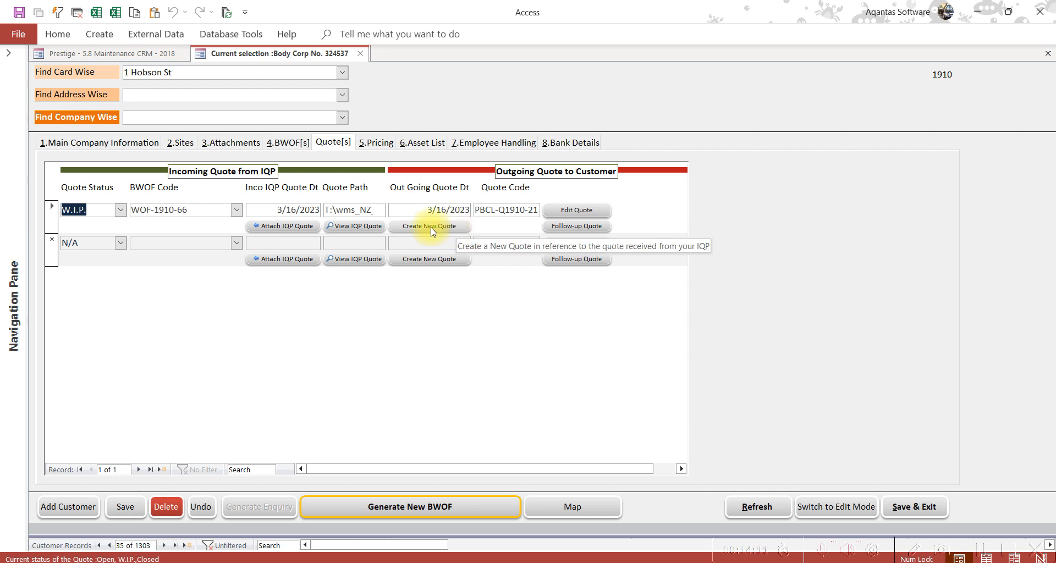
click(142, 145)
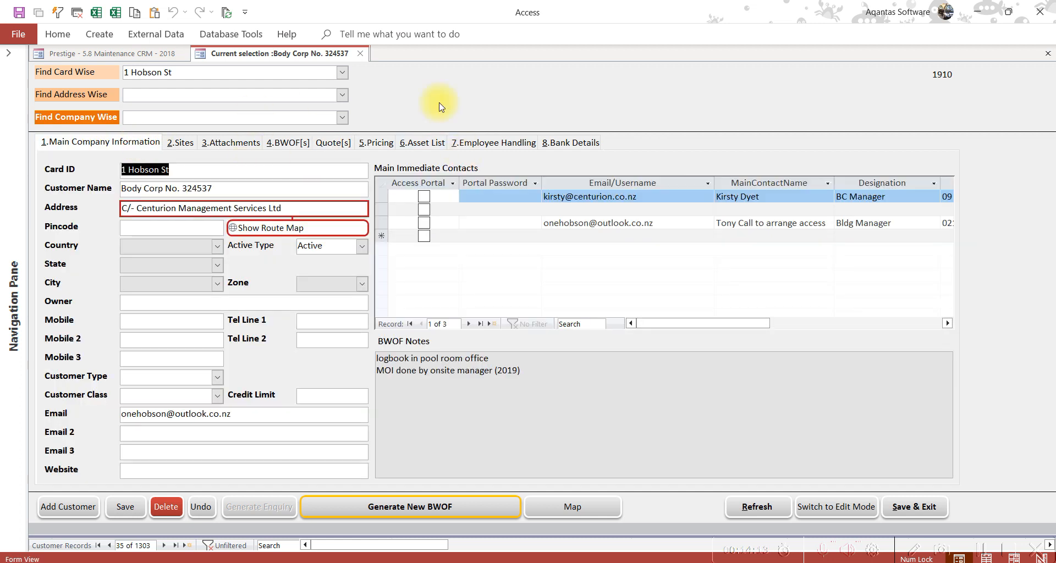
click(920, 514)
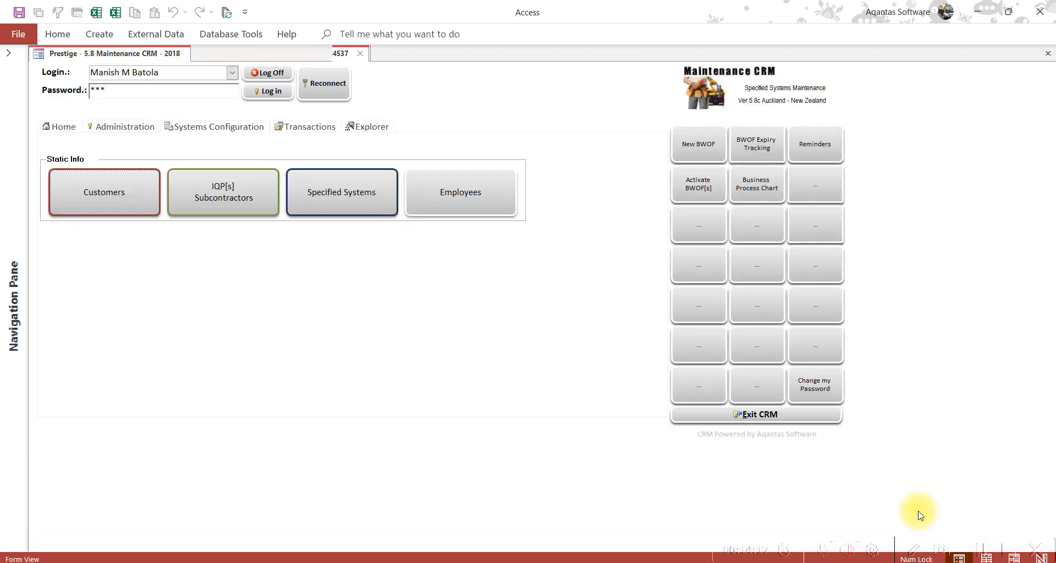
click(74, 128)
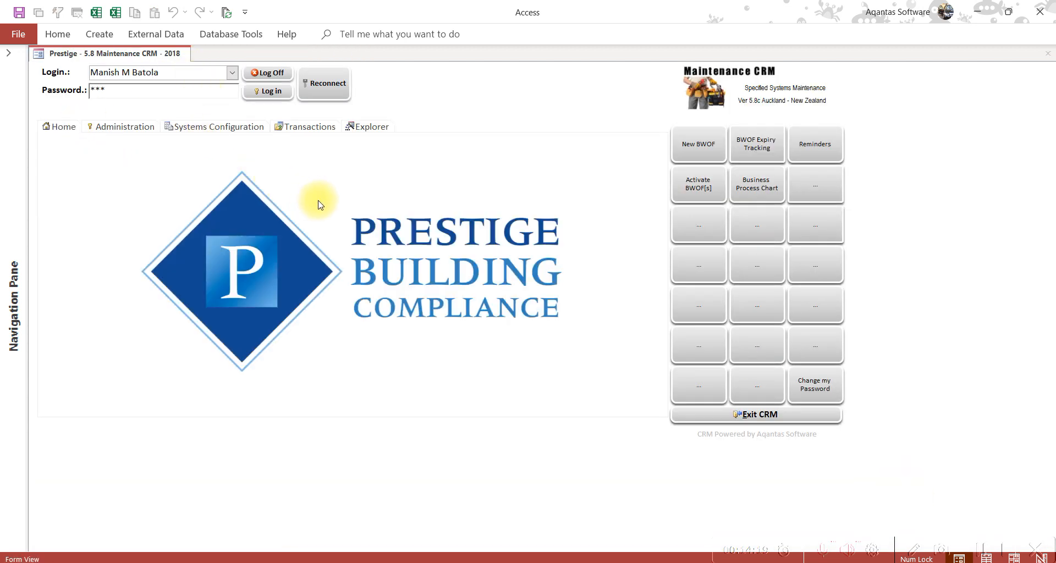